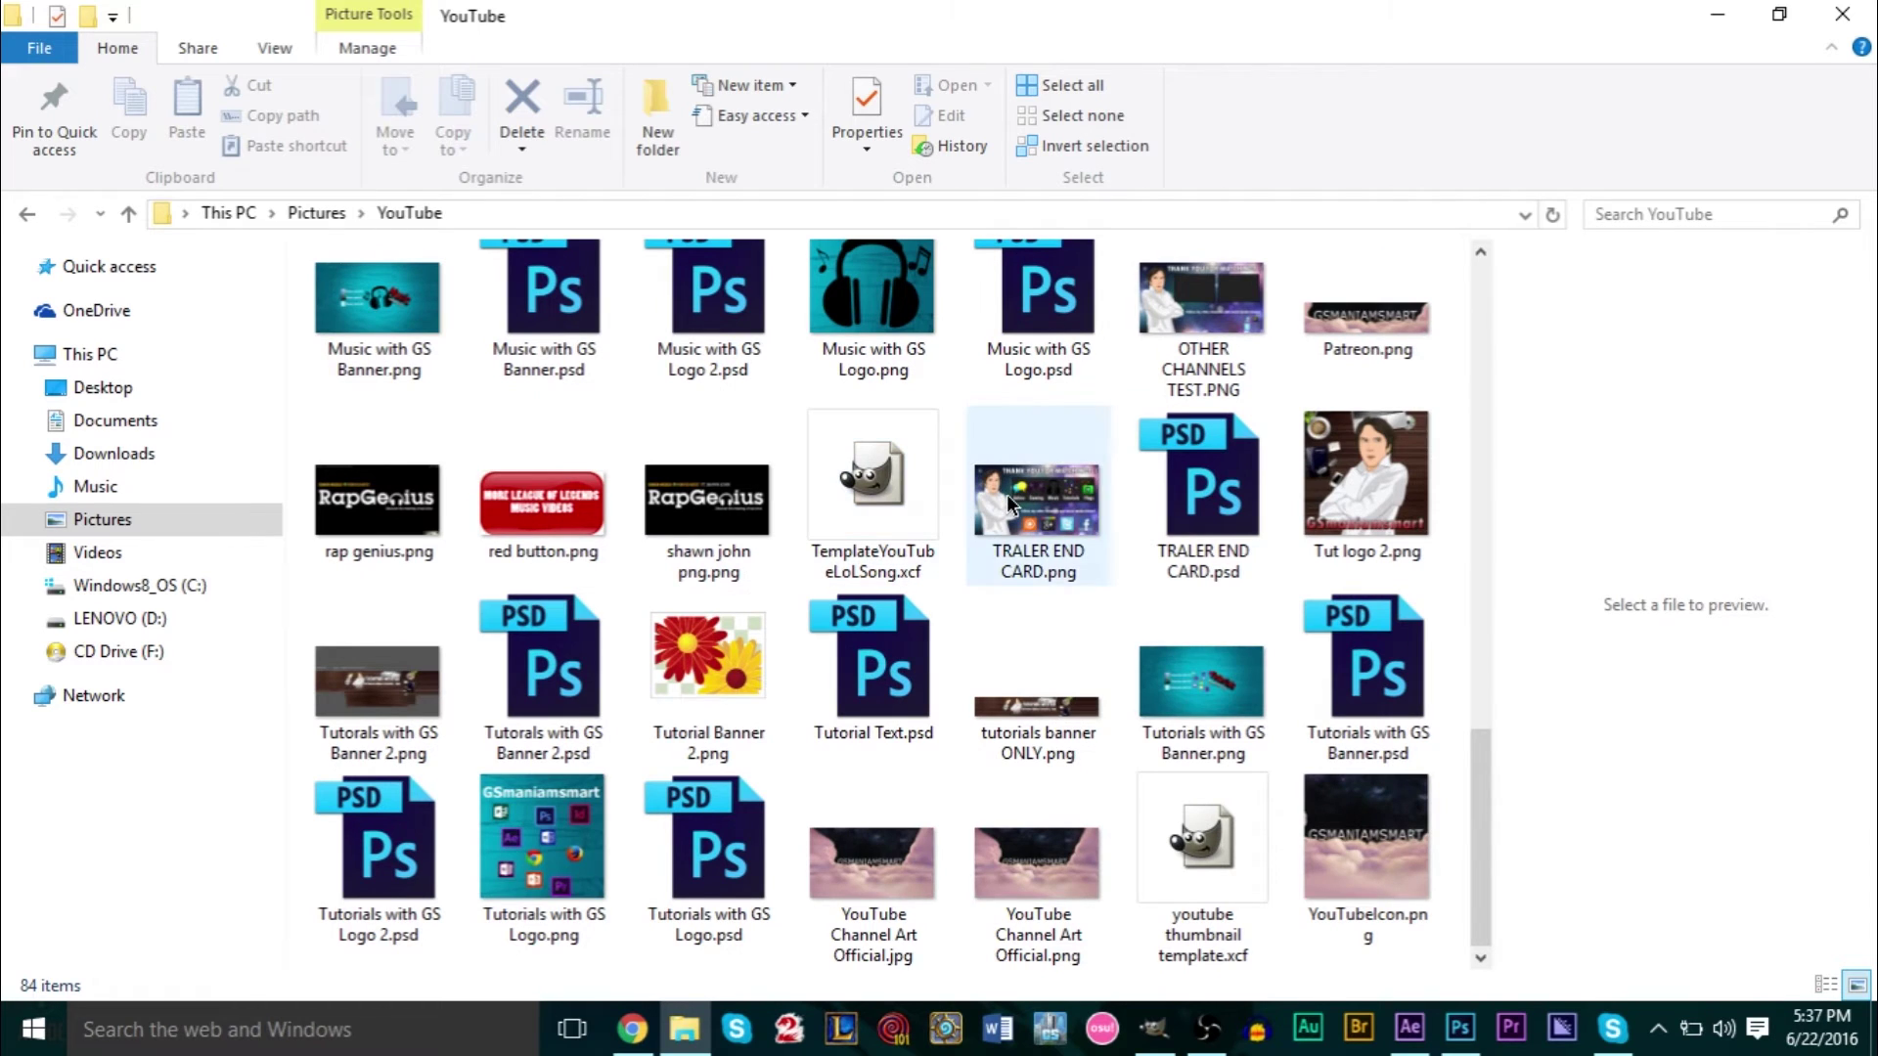
# Import OTHER CHANNELS TEST.PNG from the YouTube pictures folder into the project and place it in Comp 1.
pyautogui.scroll(3, 1009, 499)
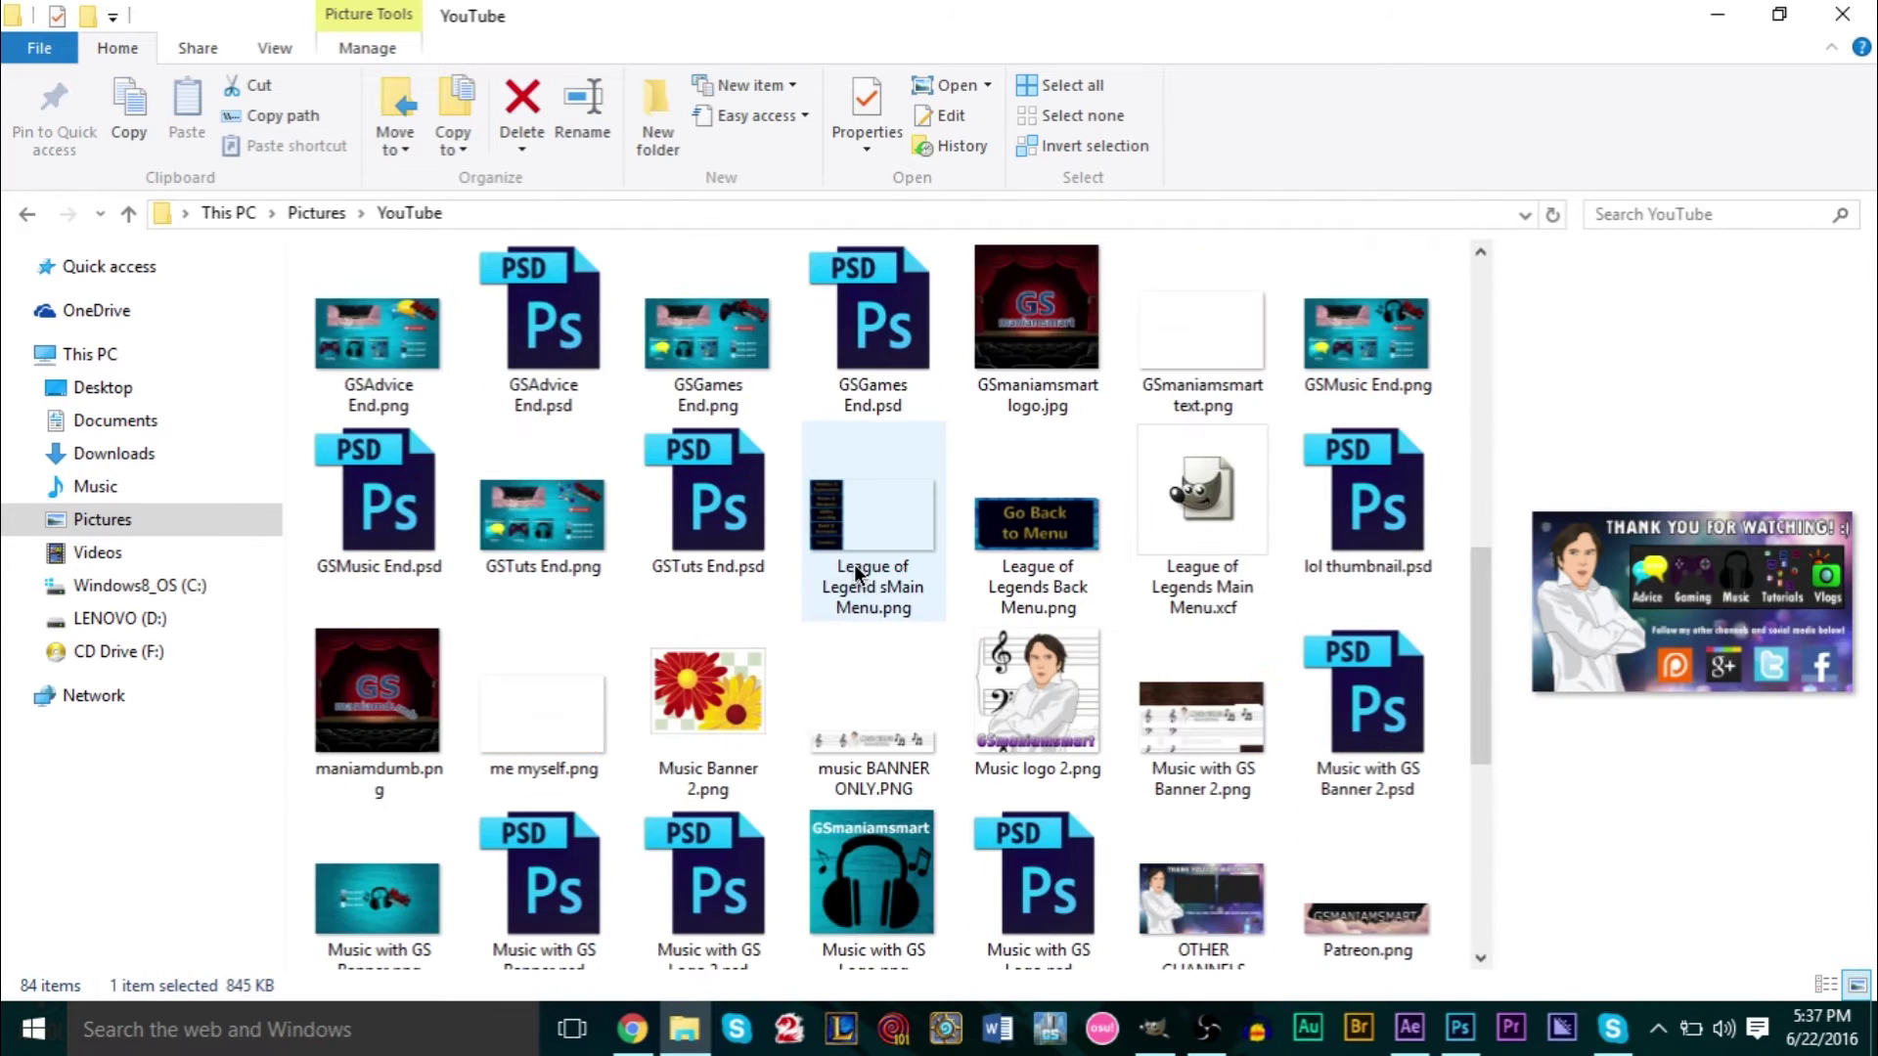
pyautogui.scroll(-1, 855, 575)
pyautogui.moveTo(1244, 731); pyautogui.dragTo(798, 516)
pyautogui.hotkey('alt', 'Tab')
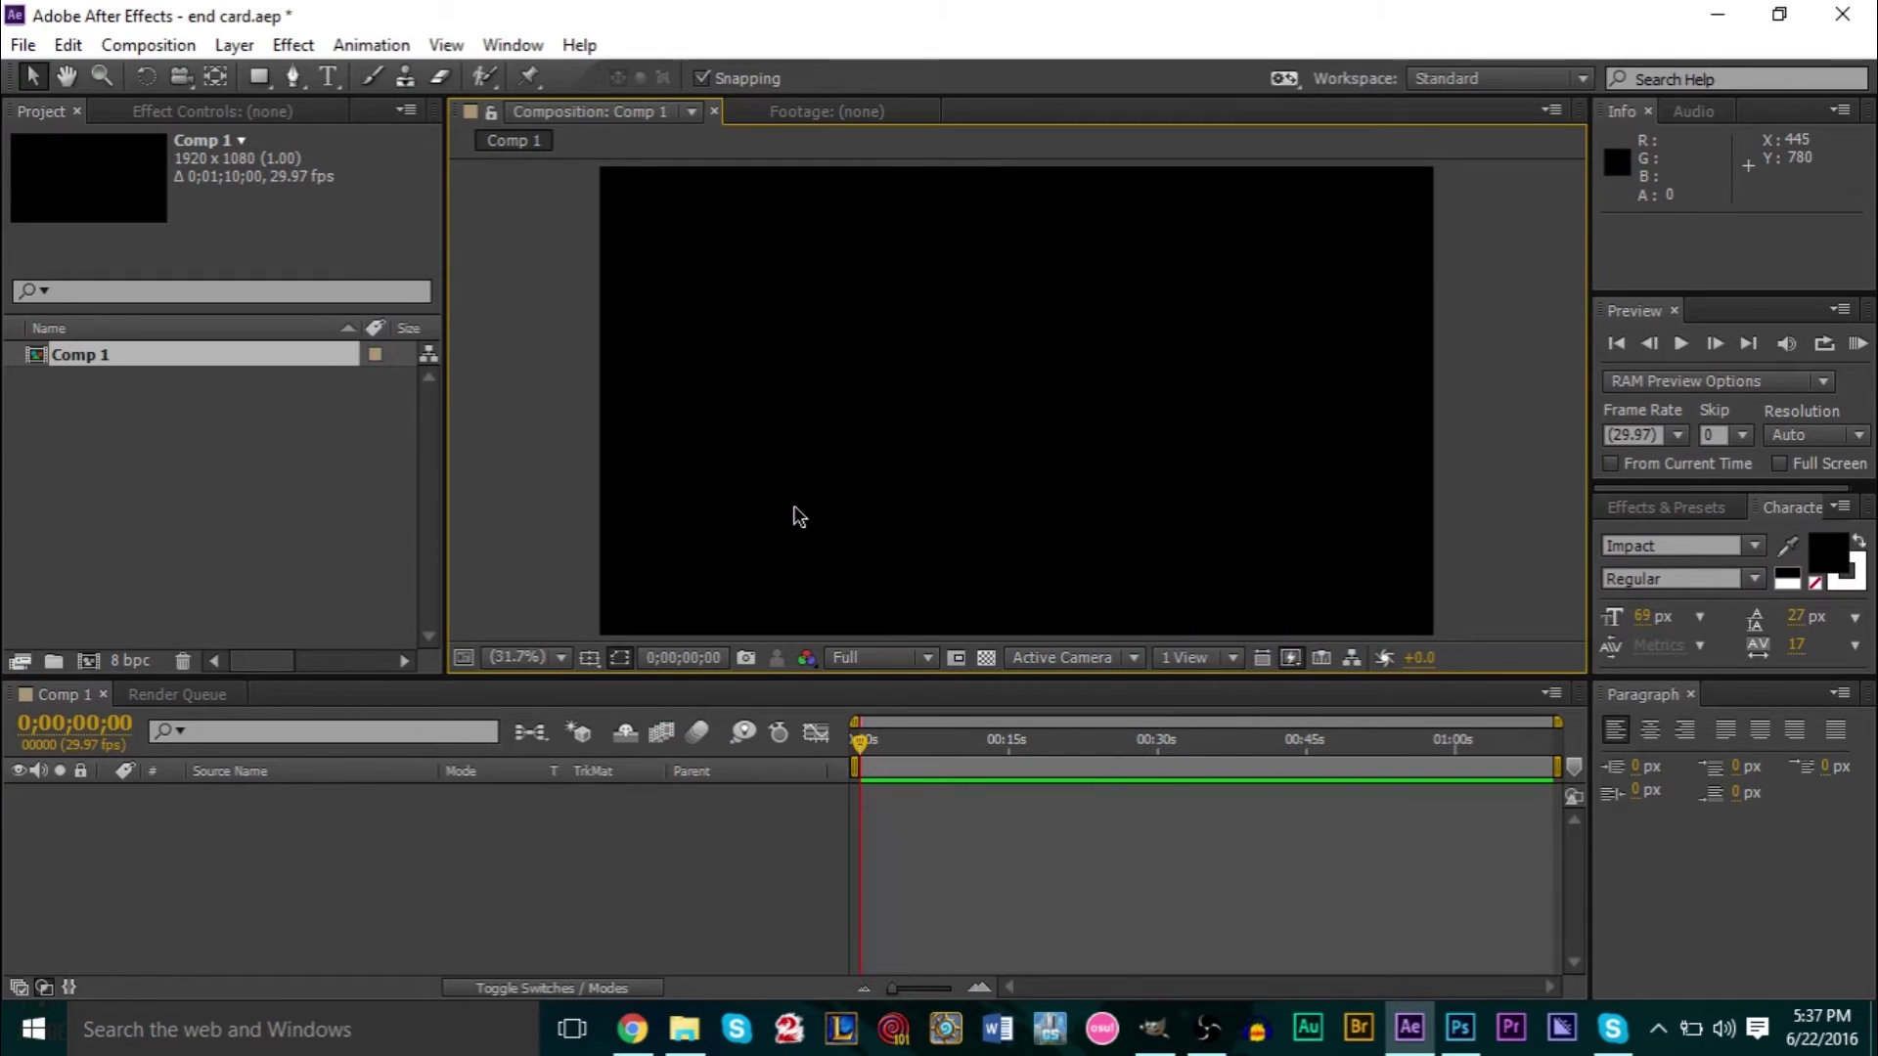
pyautogui.hotkey('alt', 'Tab')
pyautogui.moveTo(1159, 701); pyautogui.dragTo(179, 544)
pyautogui.hotkey('alt', 'Tab')
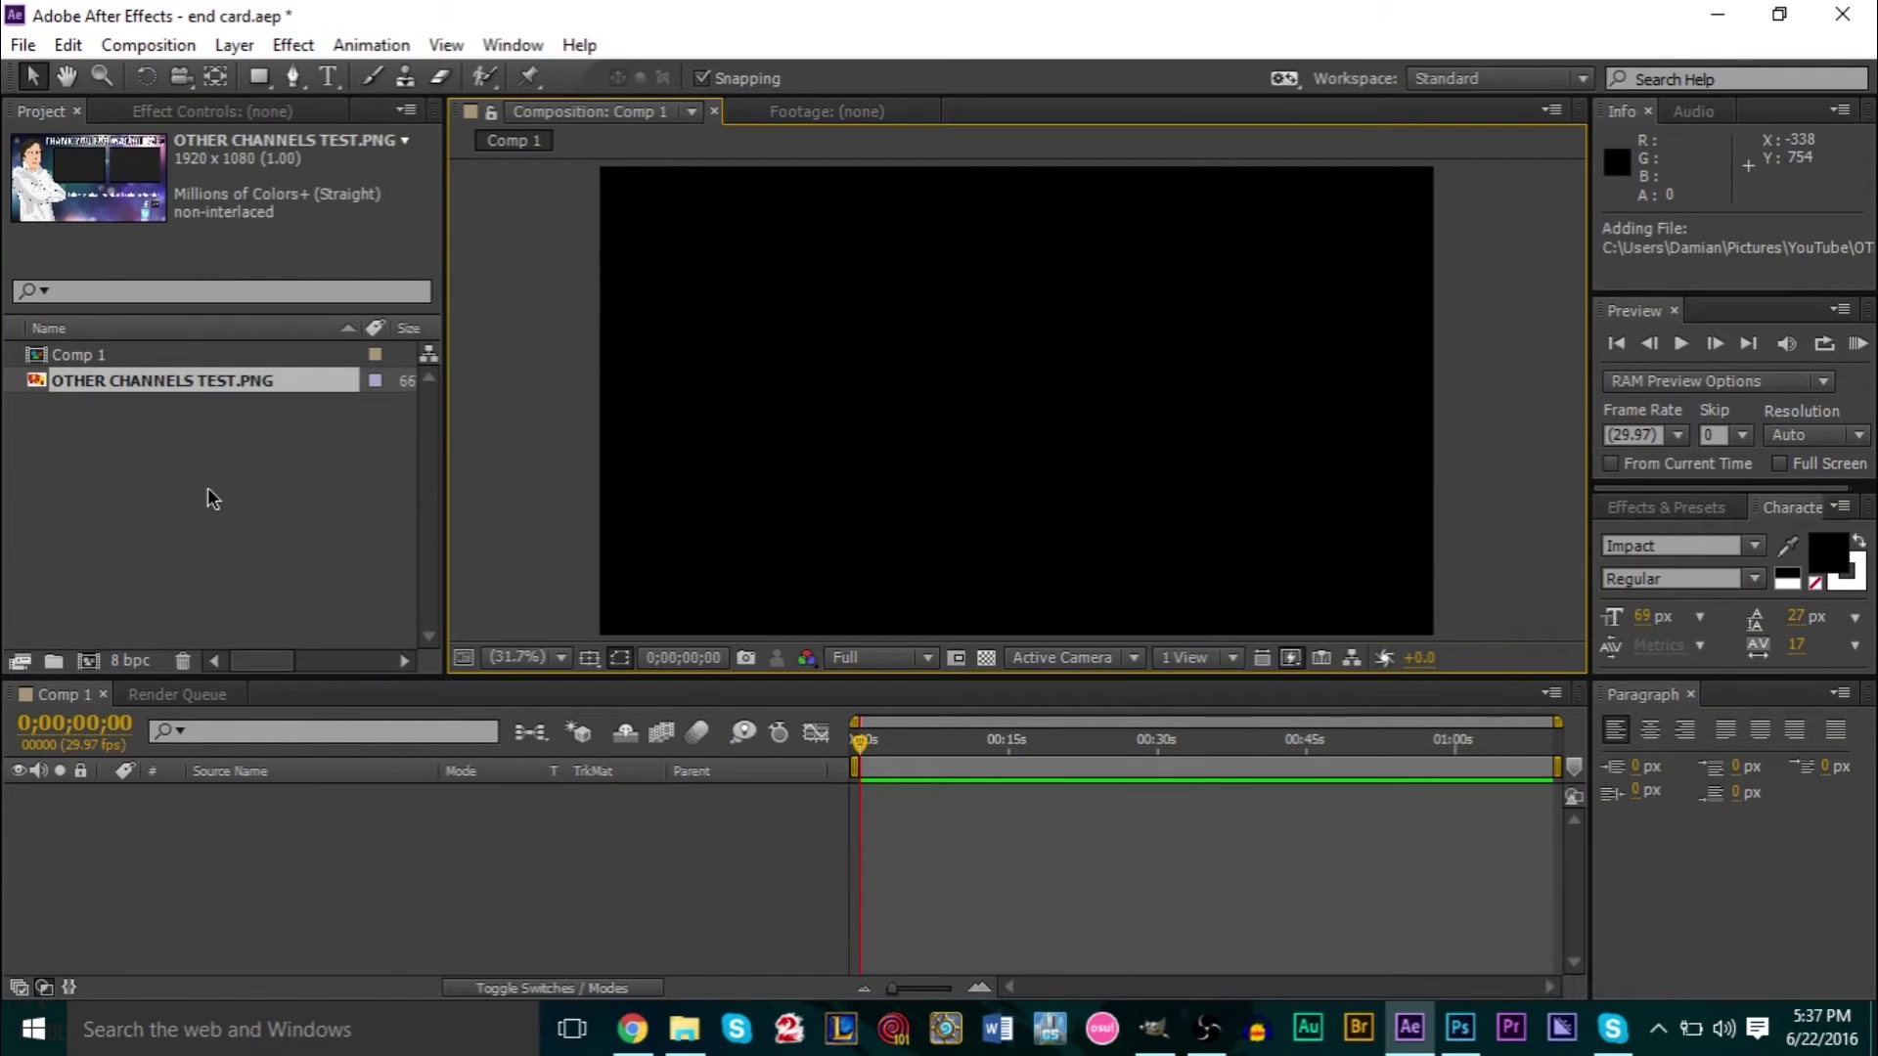
pyautogui.moveTo(125, 377); pyautogui.dragTo(1018, 398)
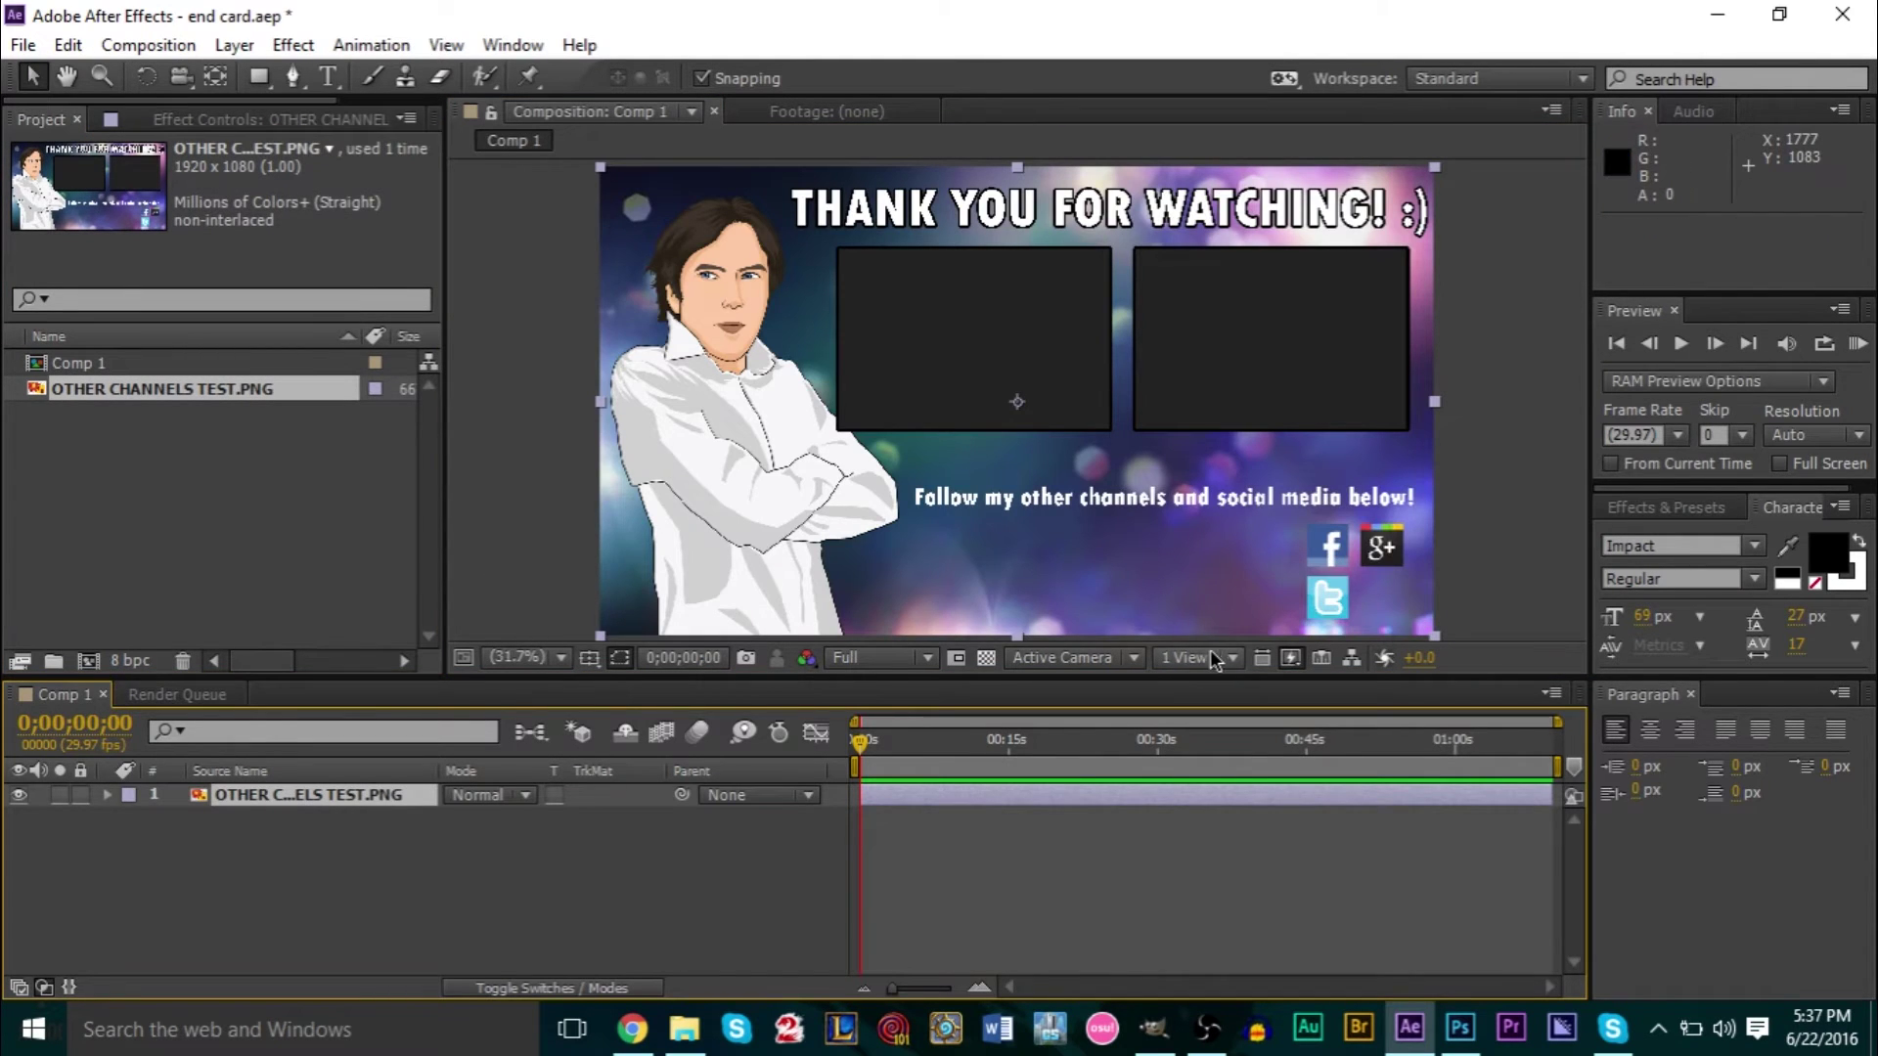
# Remove OTHER CHANNELS TEST.PNG from the project together with its use in the composition.
pyautogui.click(233, 391)
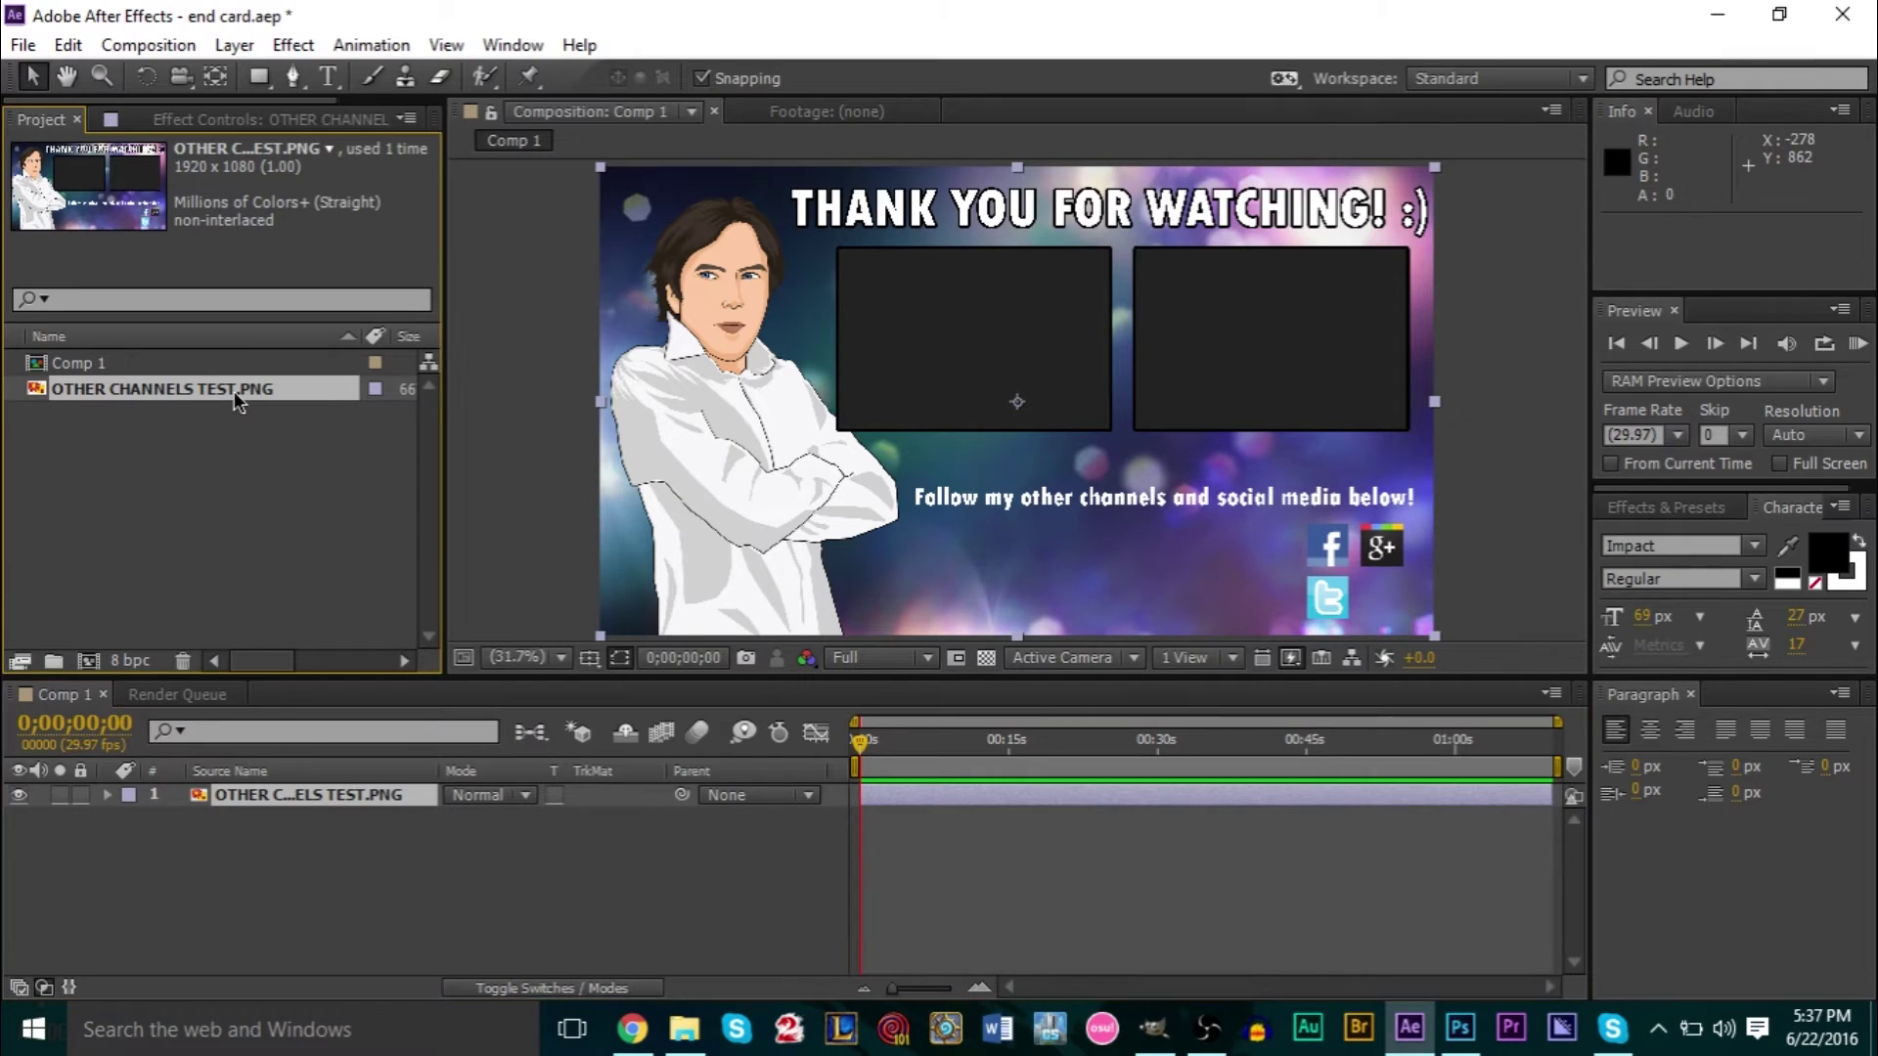
pyautogui.press('Delete')
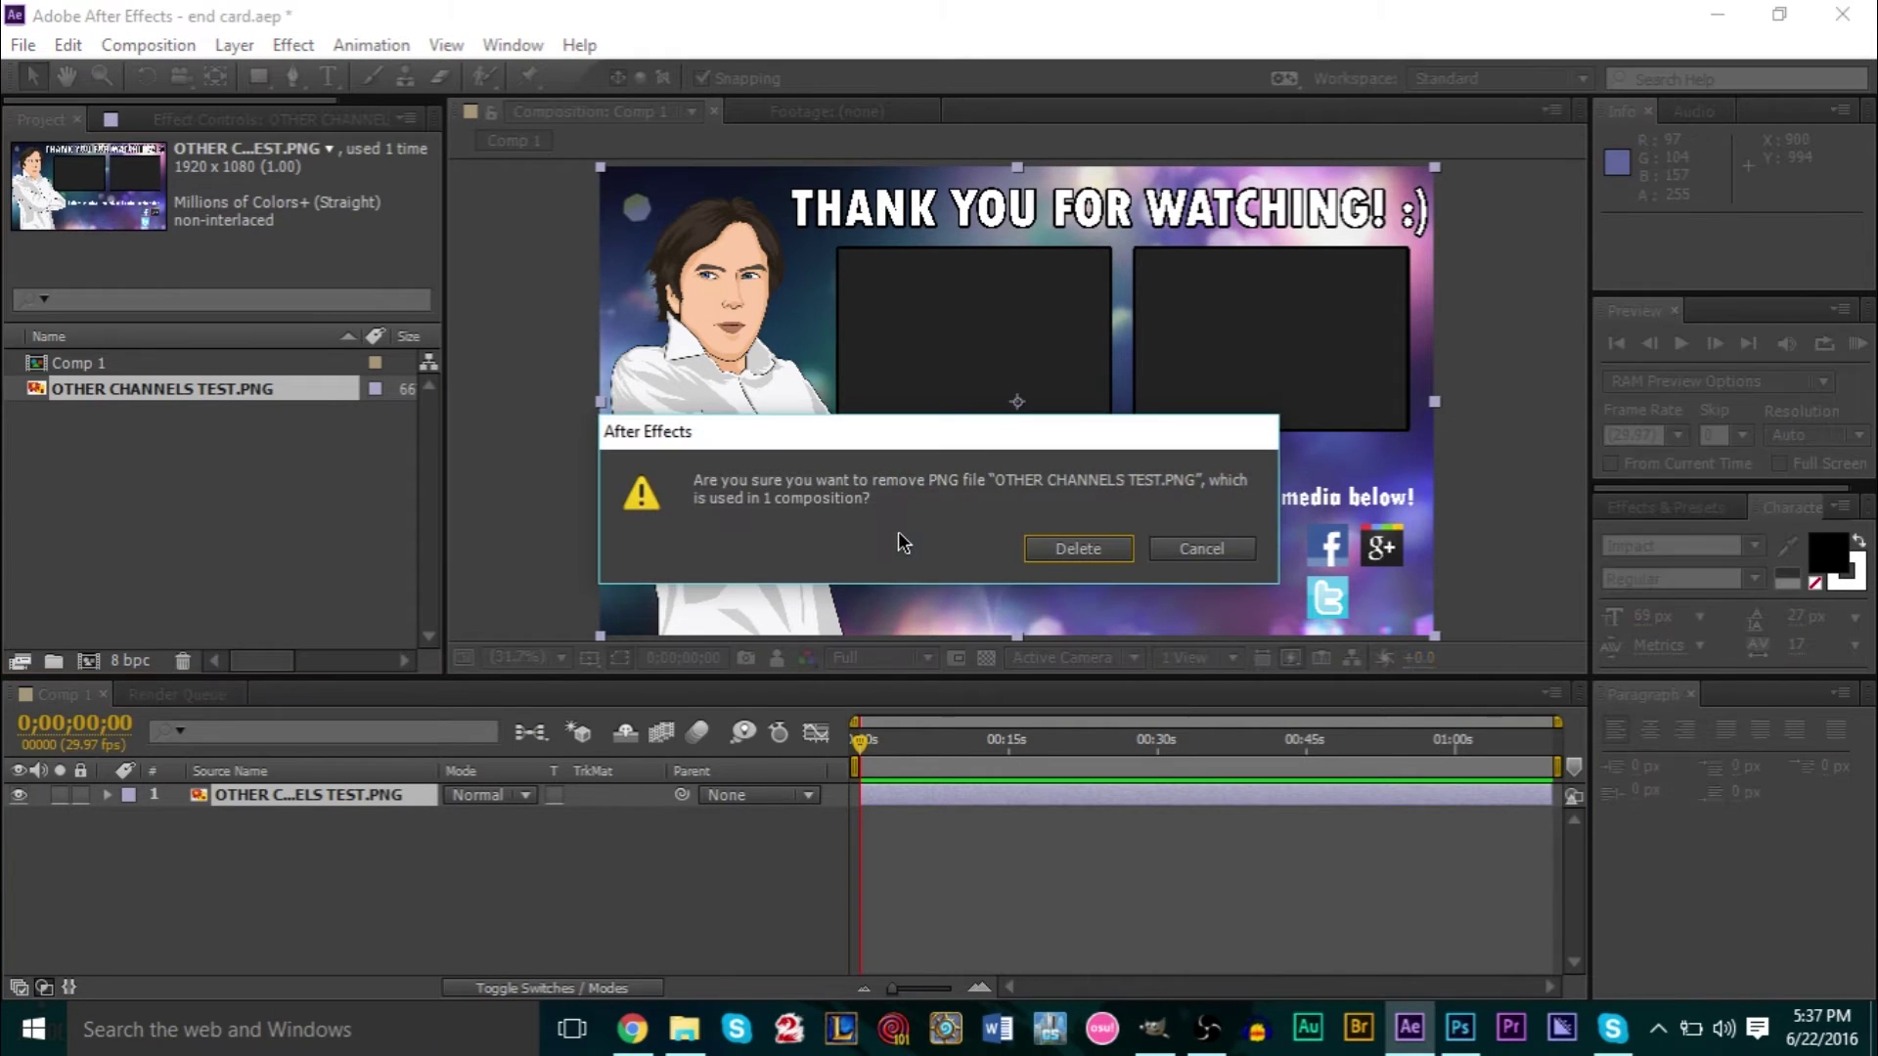
pyautogui.click(1041, 551)
# Import END CARD 2.PNG from the YouTube pictures folder and place it as the background layer of Comp 1.
pyautogui.hotkey('alt', 'Tab')
pyautogui.moveTo(1377, 531); pyautogui.dragTo(899, 476)
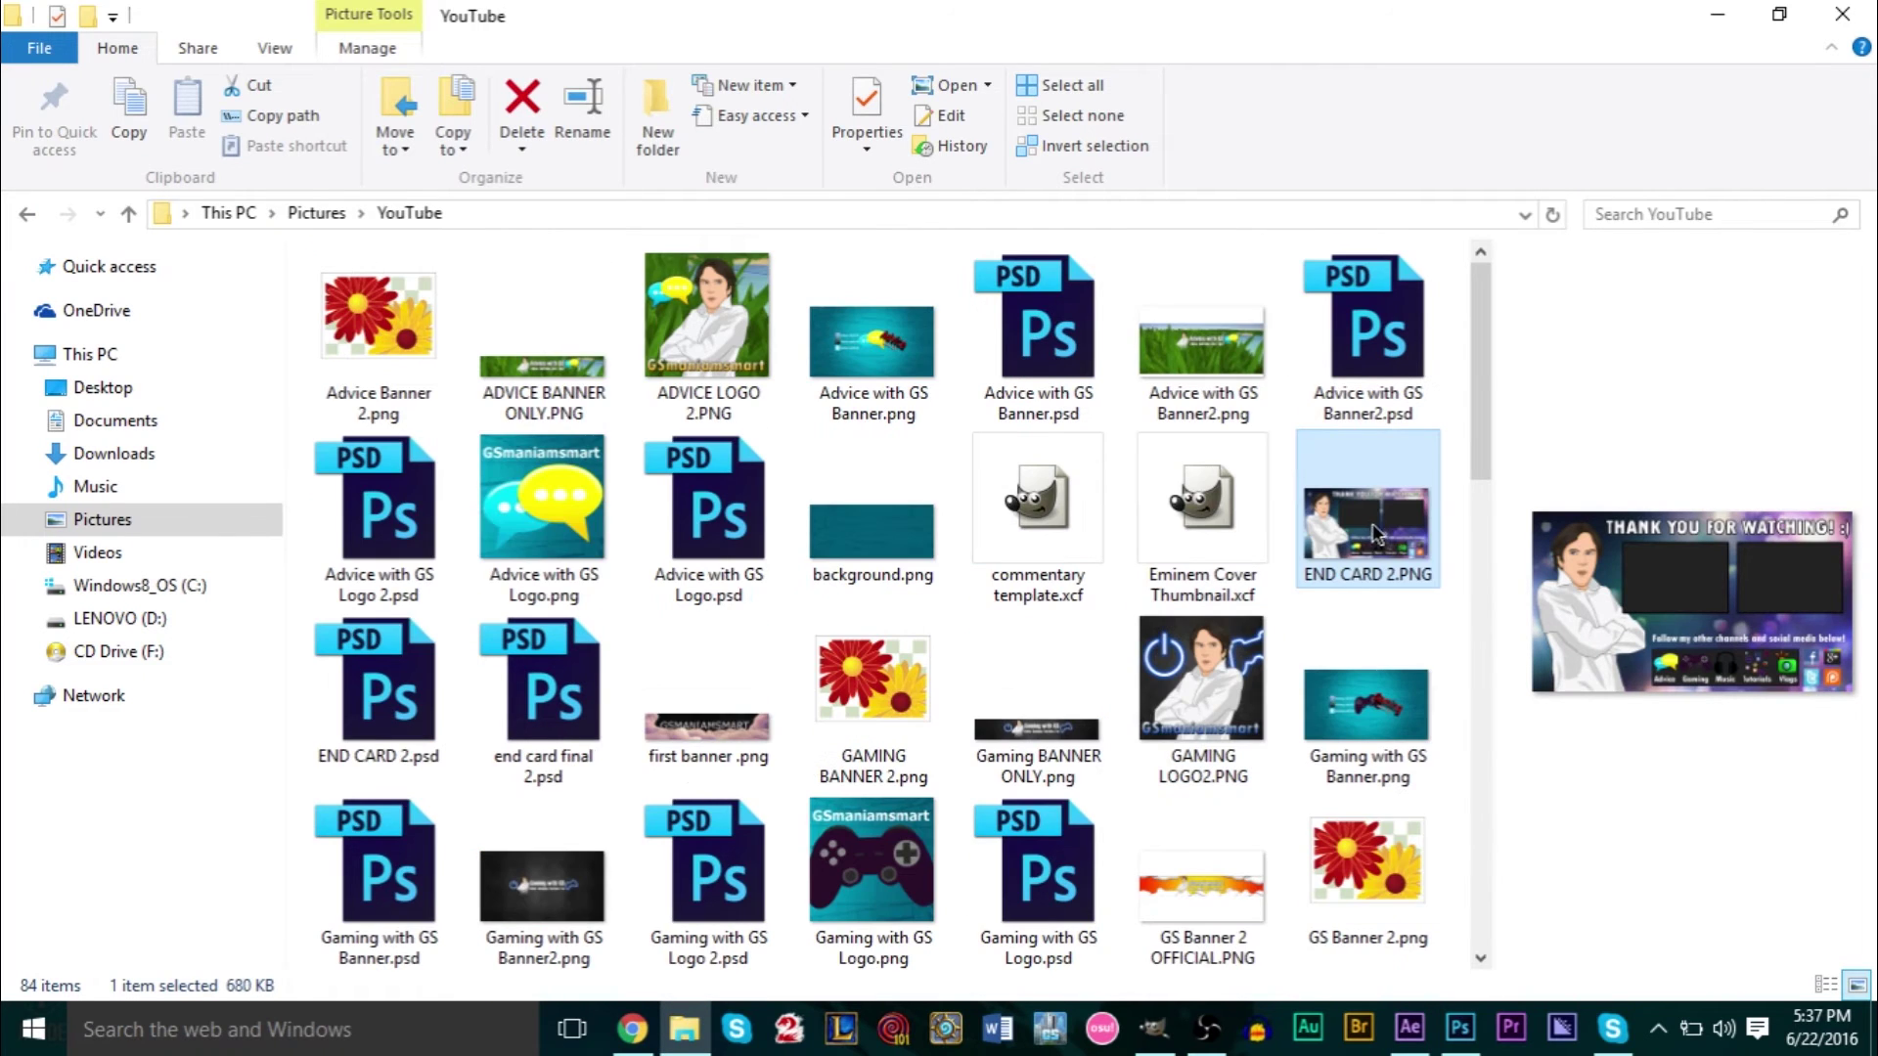
pyautogui.hotkey('alt', 'Tab')
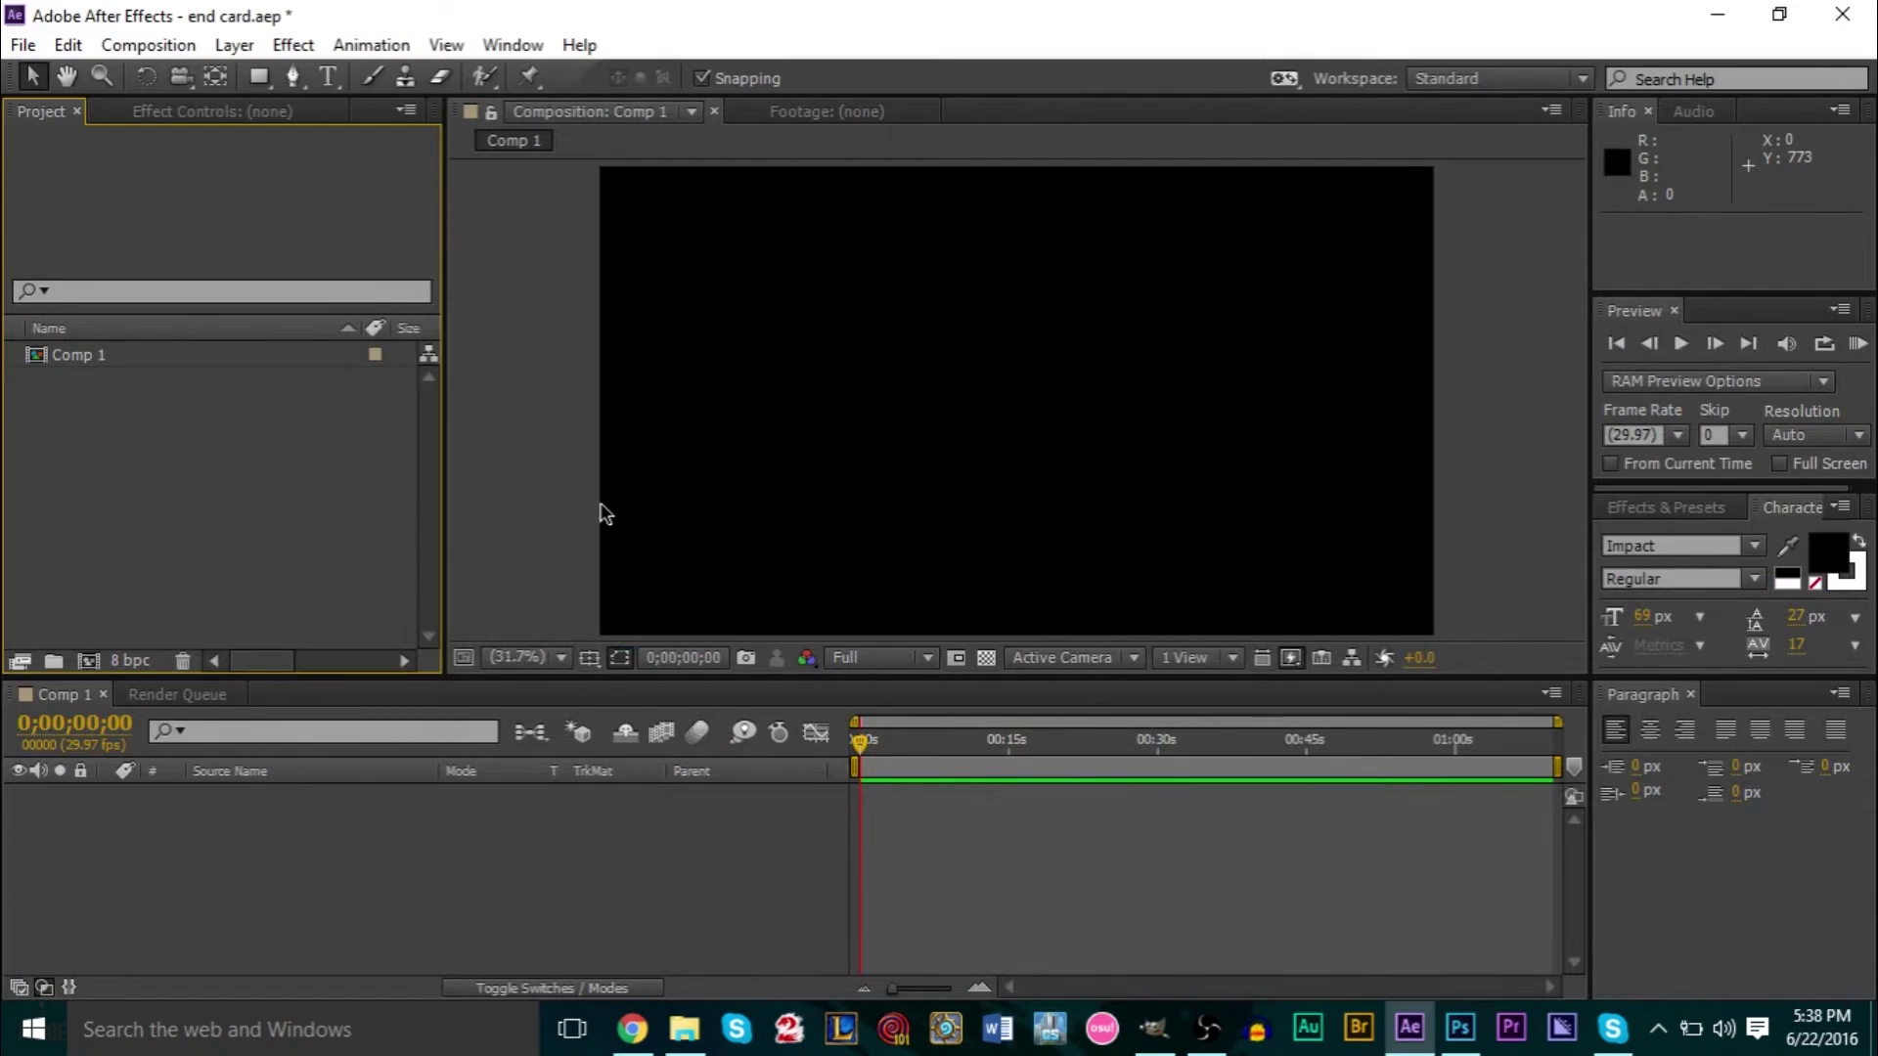
pyautogui.hotkey('alt', 'Tab')
pyautogui.moveTo(1350, 552); pyautogui.dragTo(280, 550)
pyautogui.hotkey('alt', 'Tab')
pyautogui.moveTo(282, 411); pyautogui.dragTo(892, 430)
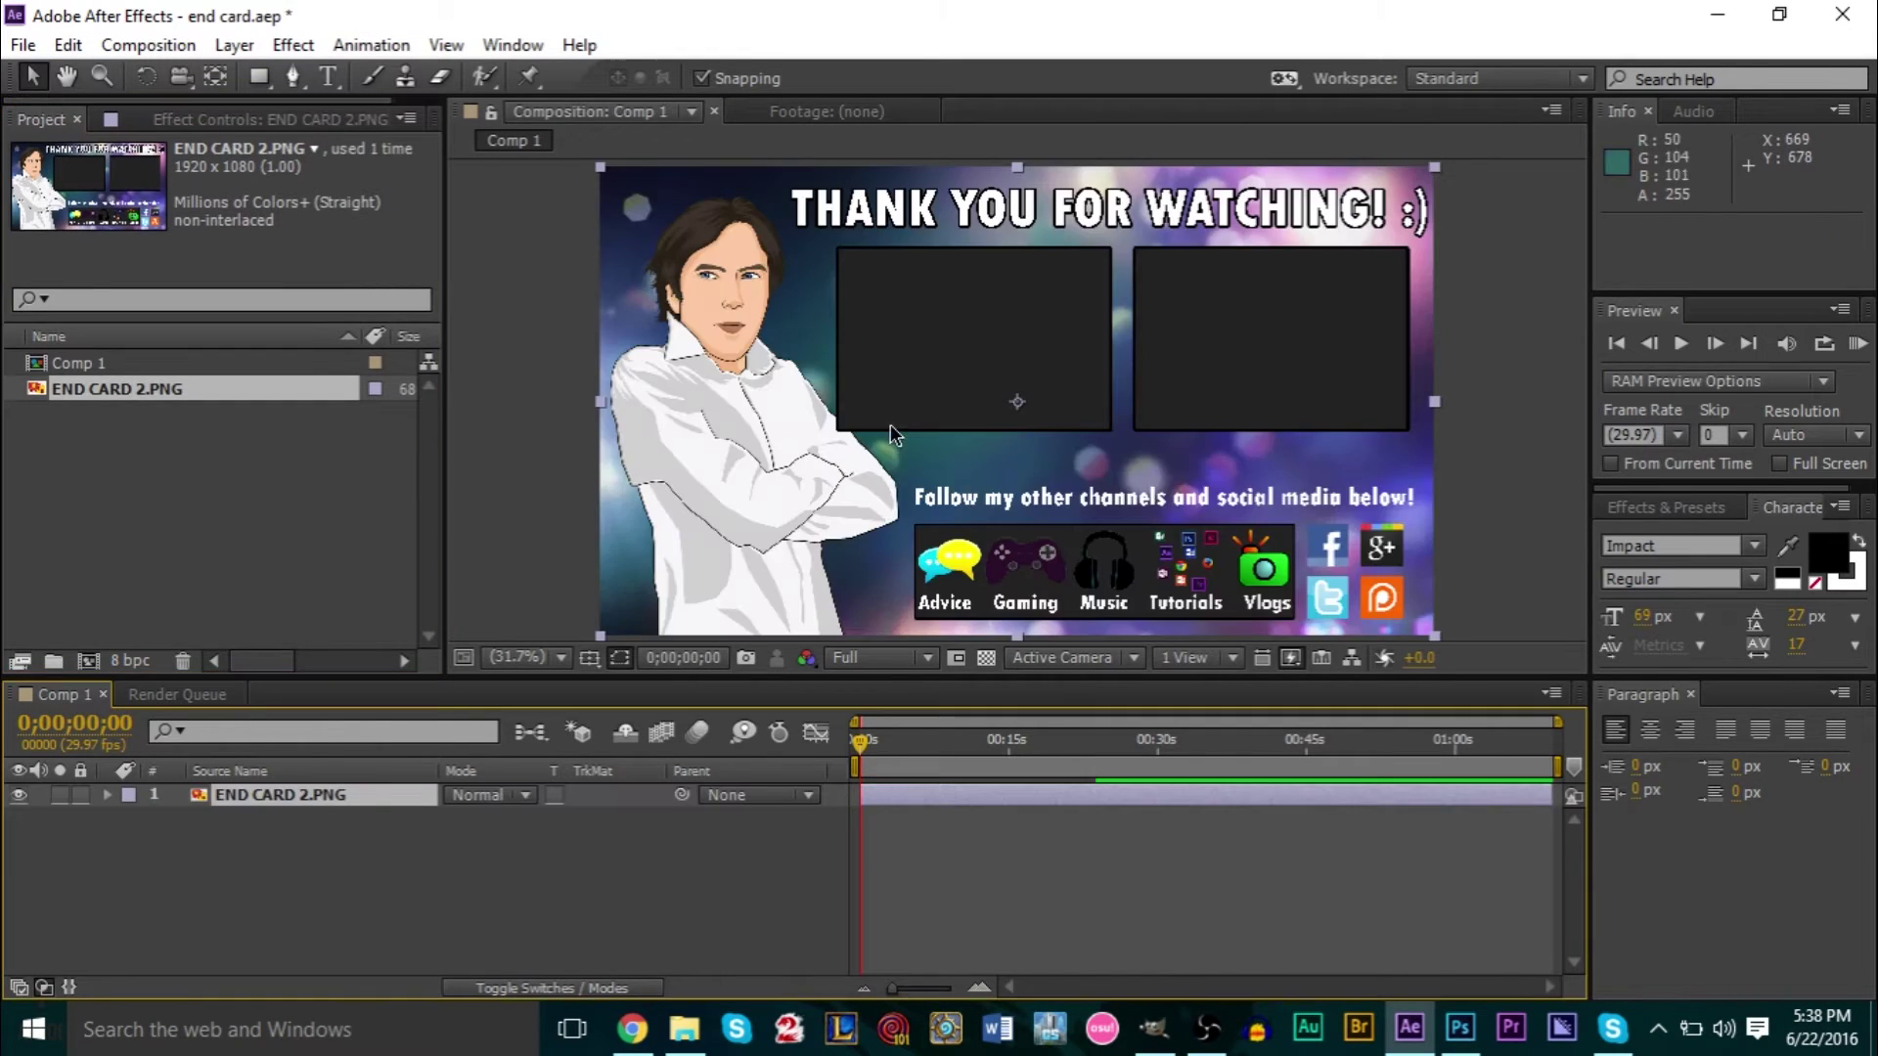
pyautogui.click(1482, 501)
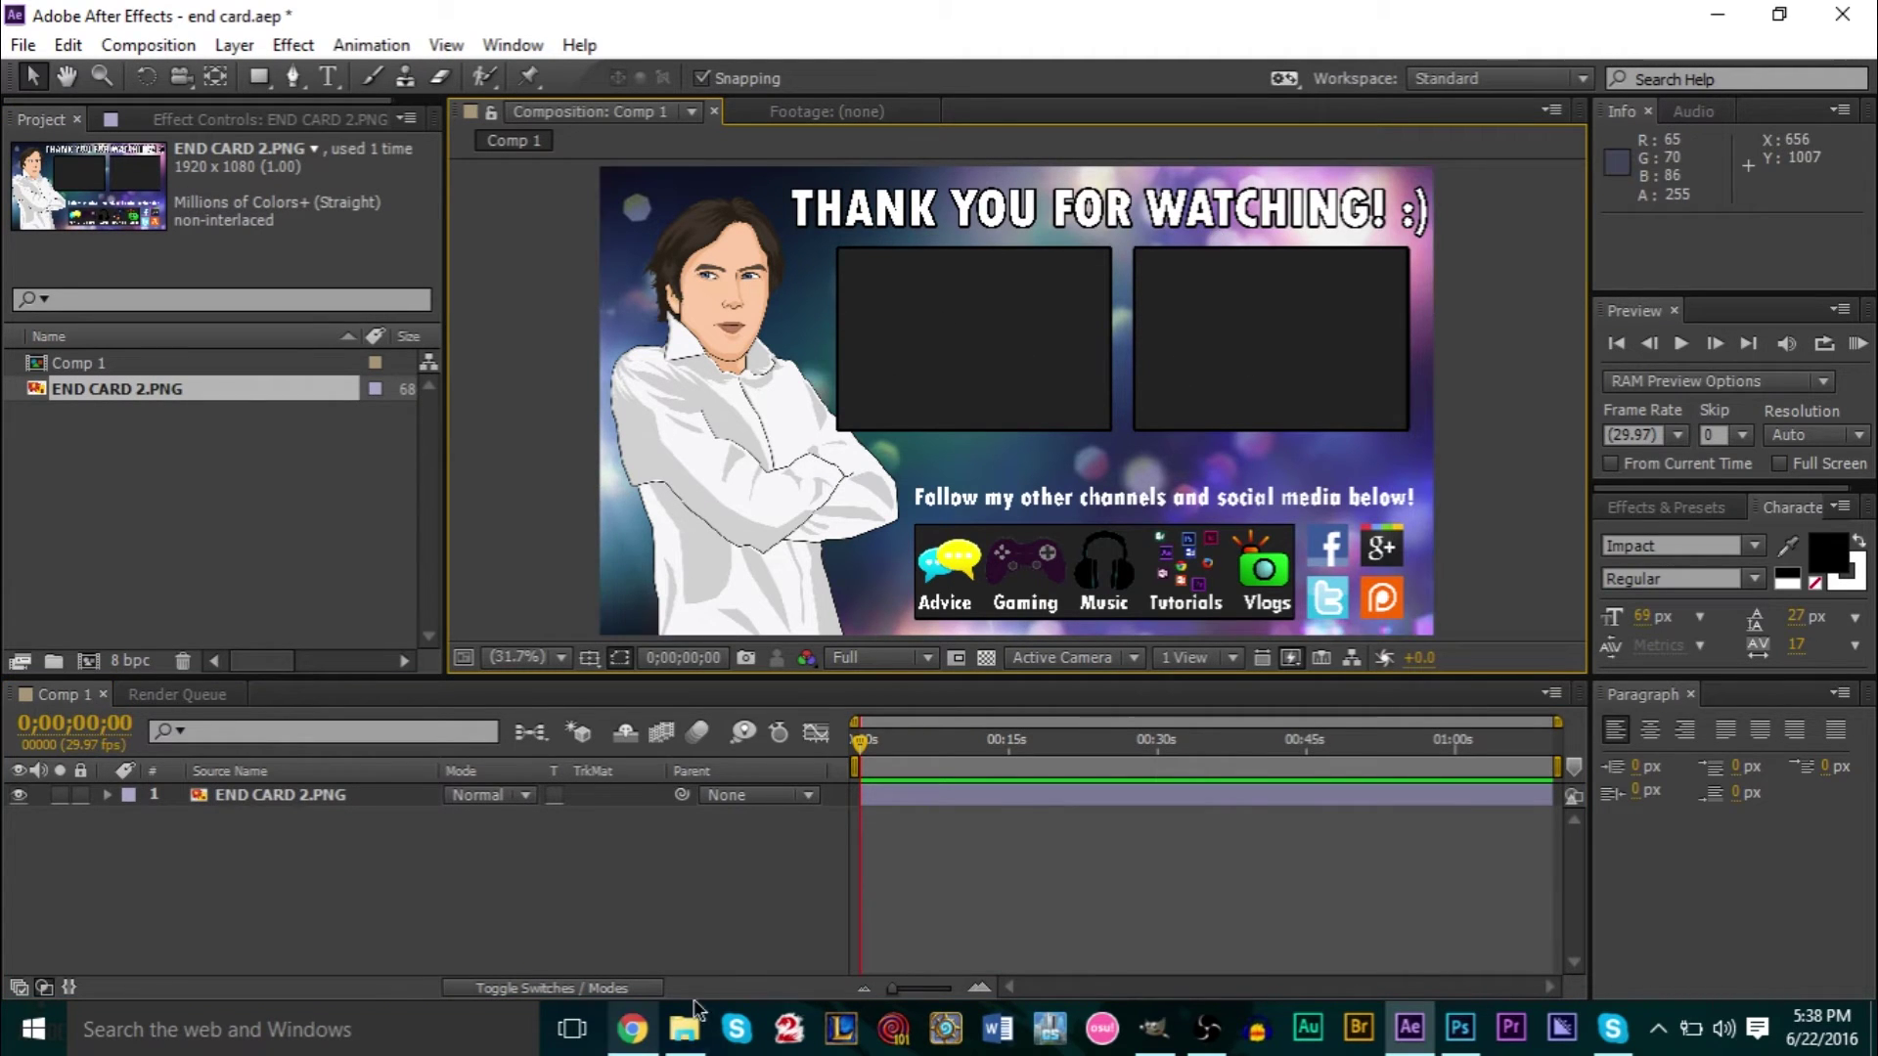
# Switch to YouTube in Chrome, change to the Gaming with GS account and open its channel page.
pyautogui.click(645, 1024)
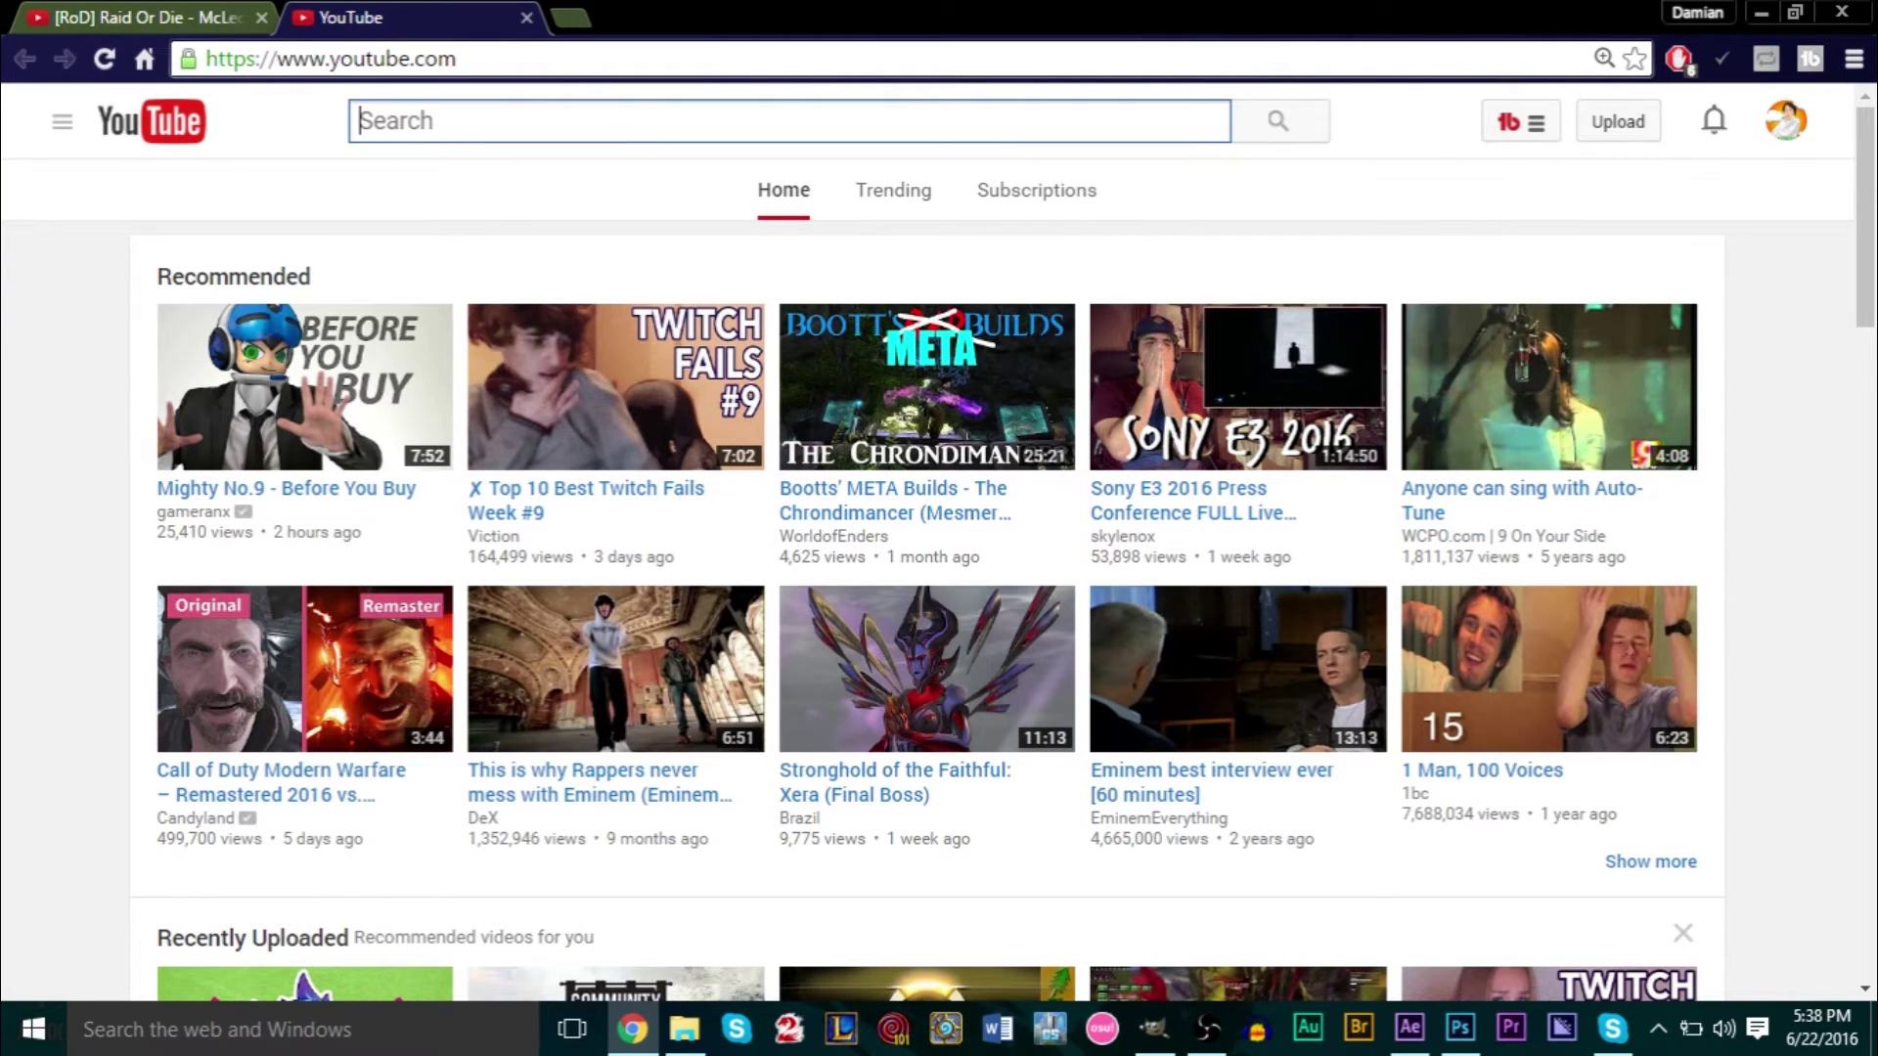
pyautogui.click(61, 121)
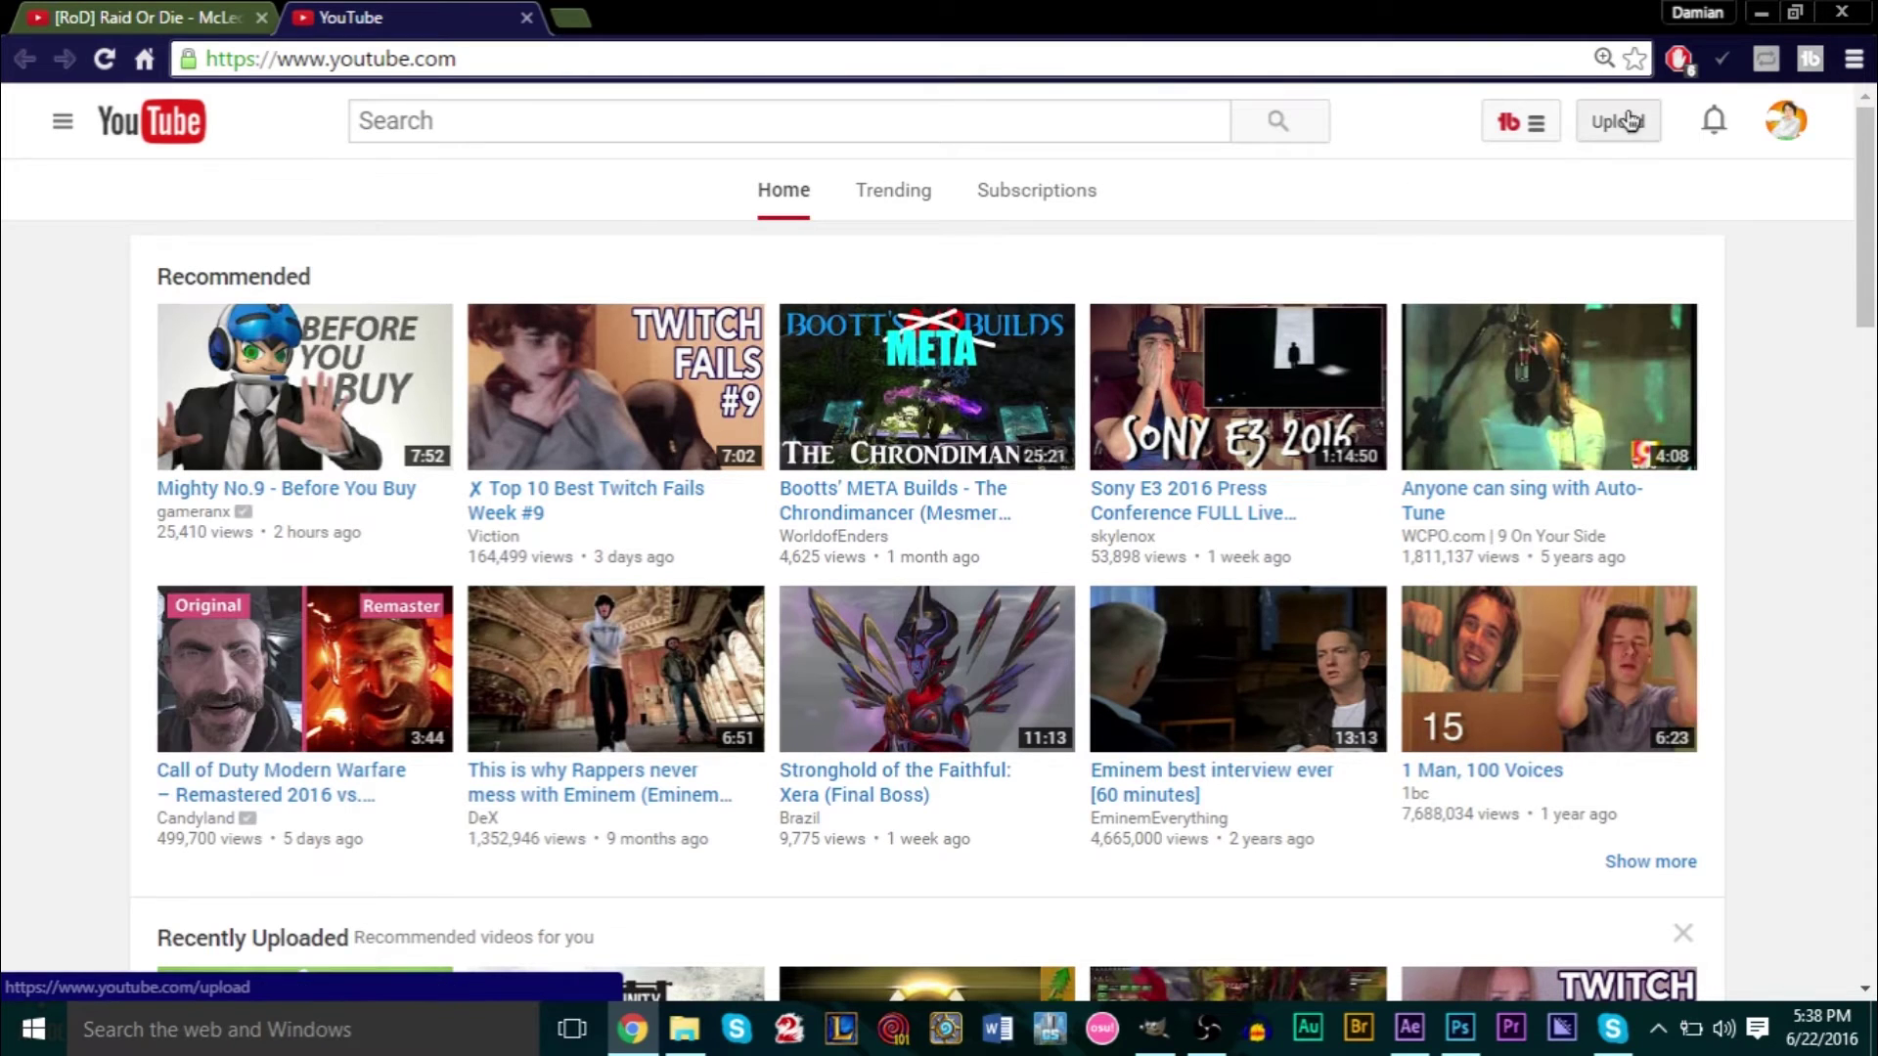
pyautogui.click(1785, 121)
pyautogui.scroll(-3, 1571, 396)
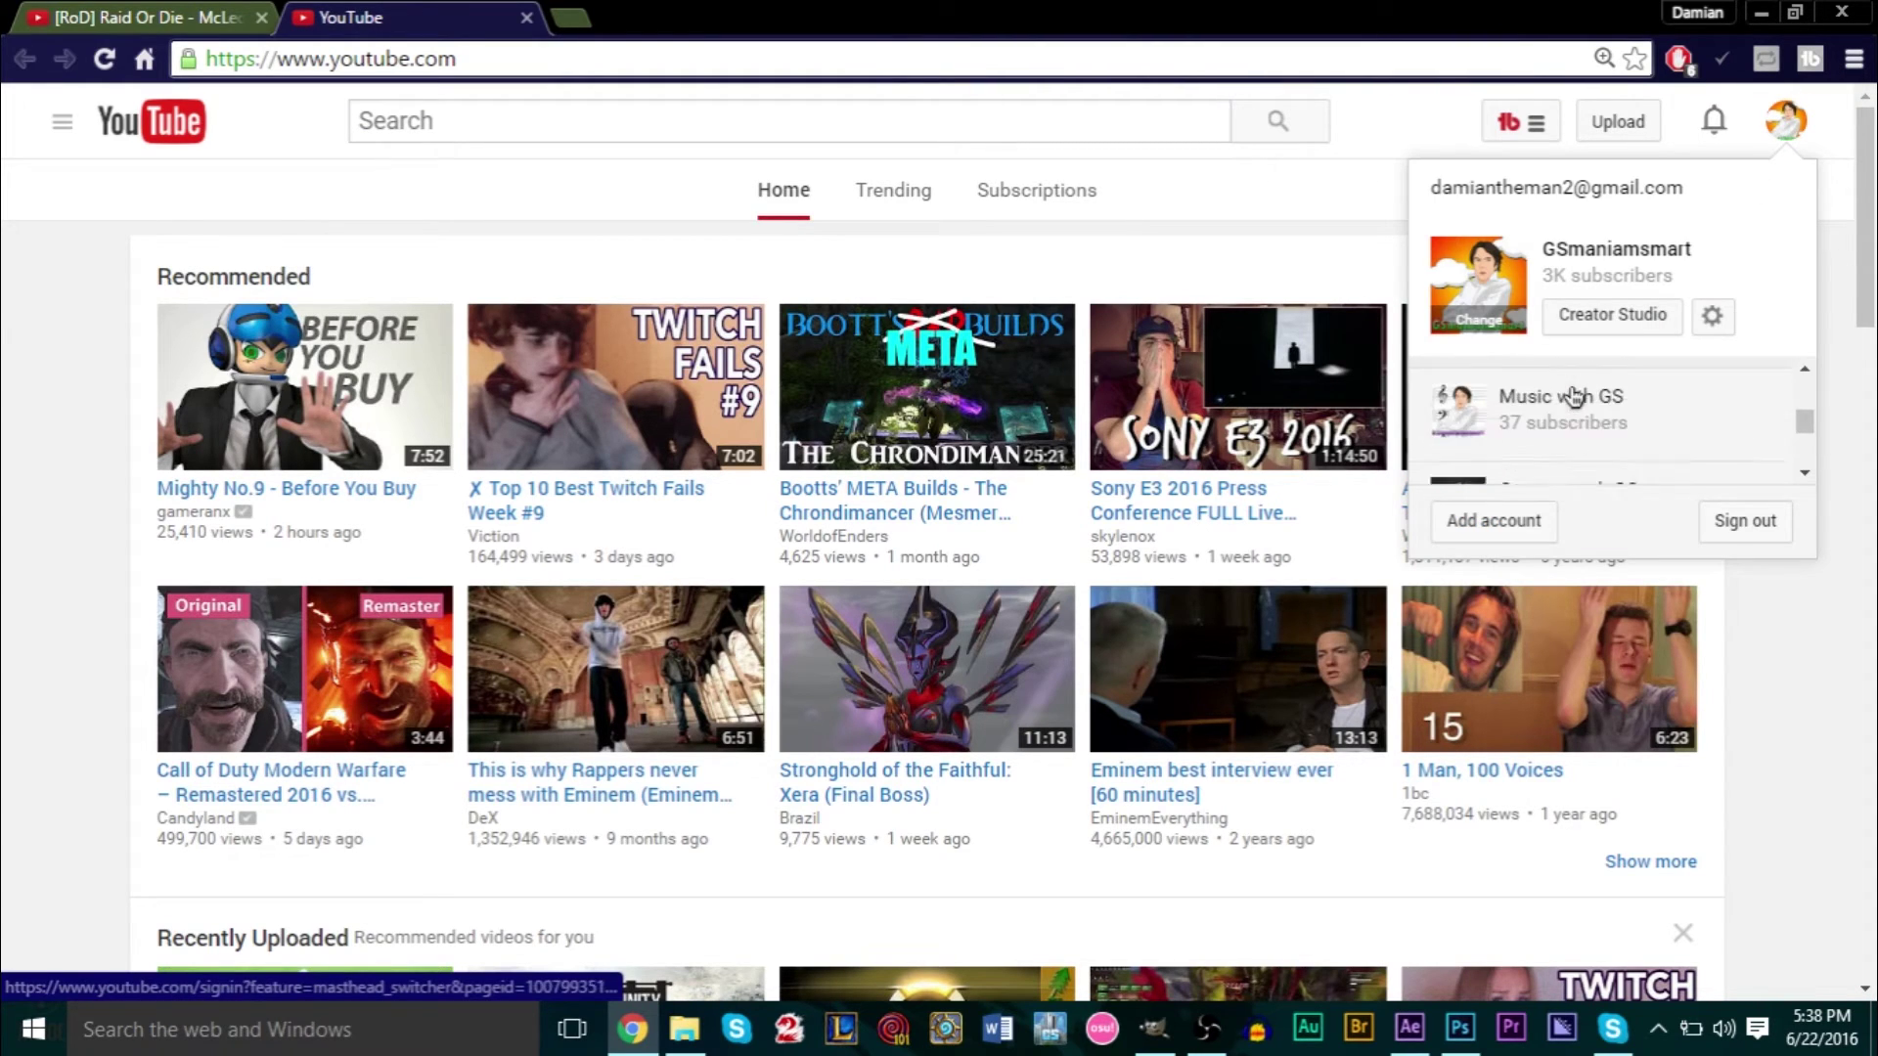
pyautogui.scroll(1, 1565, 415)
pyautogui.click(1562, 421)
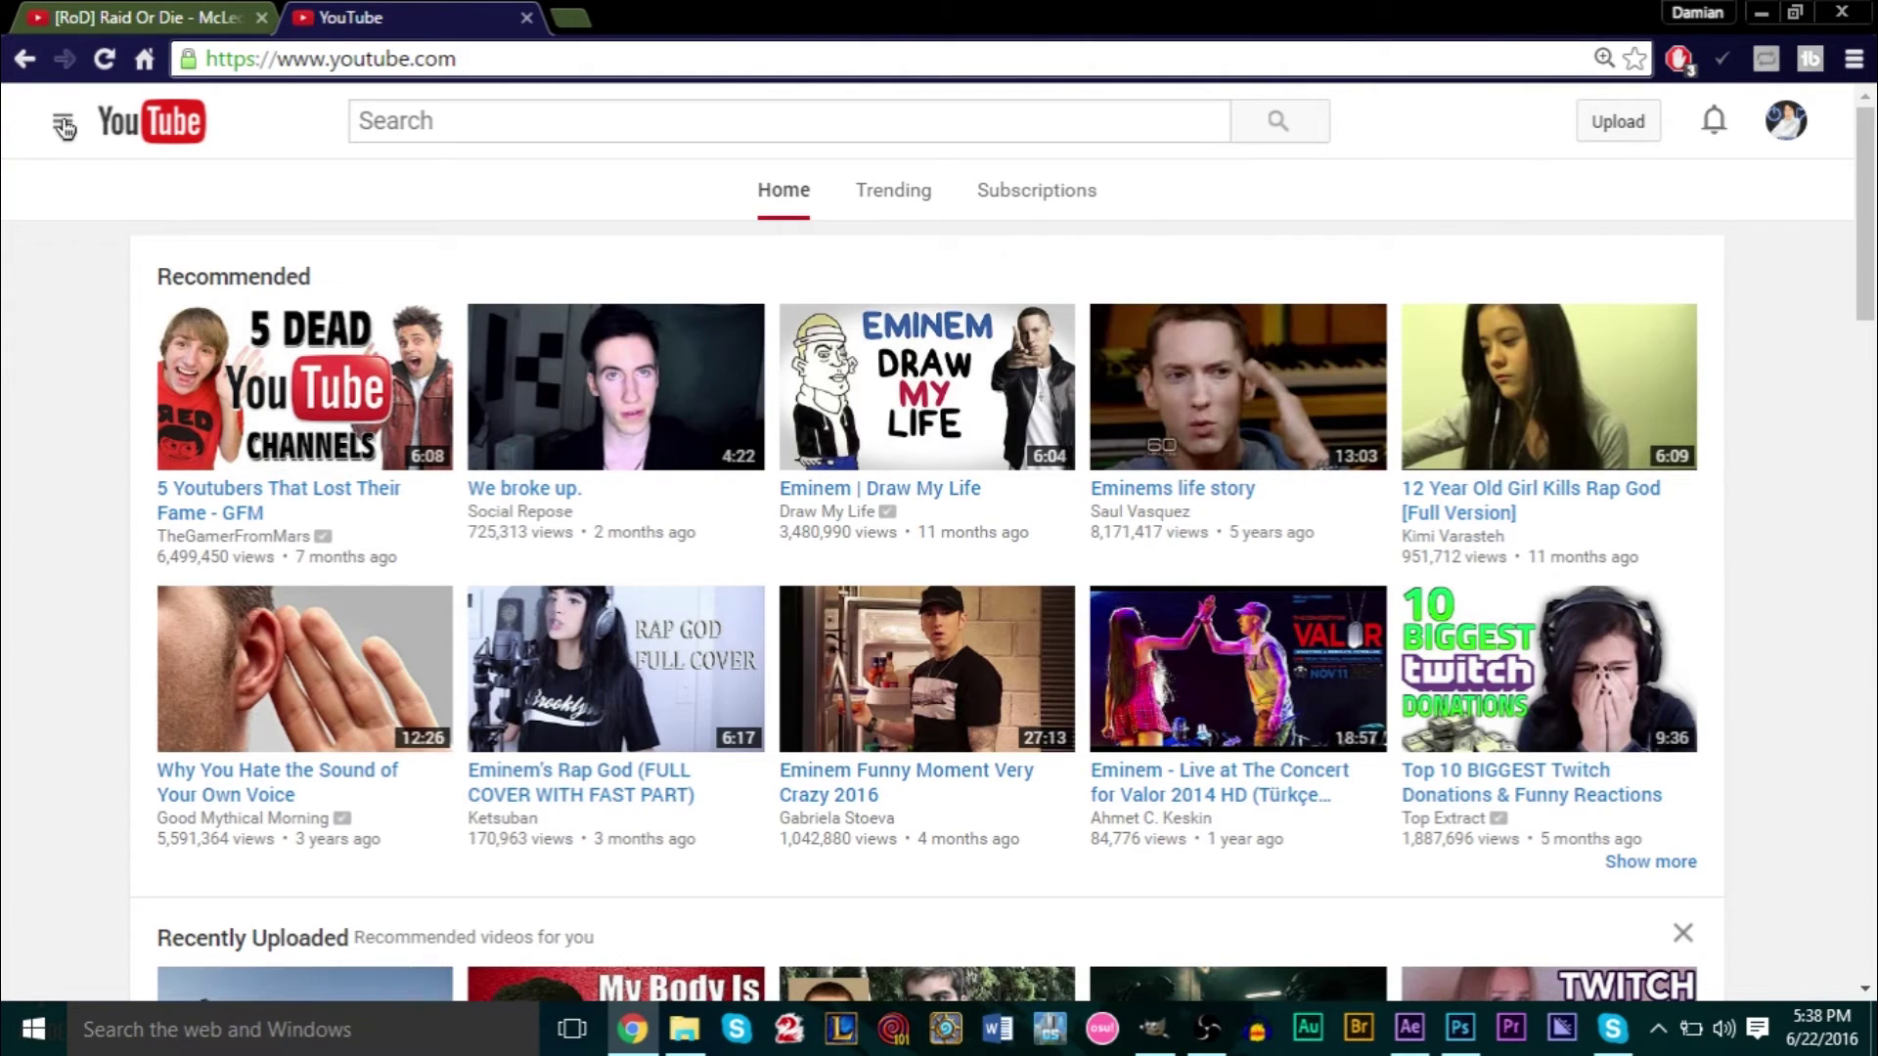
pyautogui.click(62, 125)
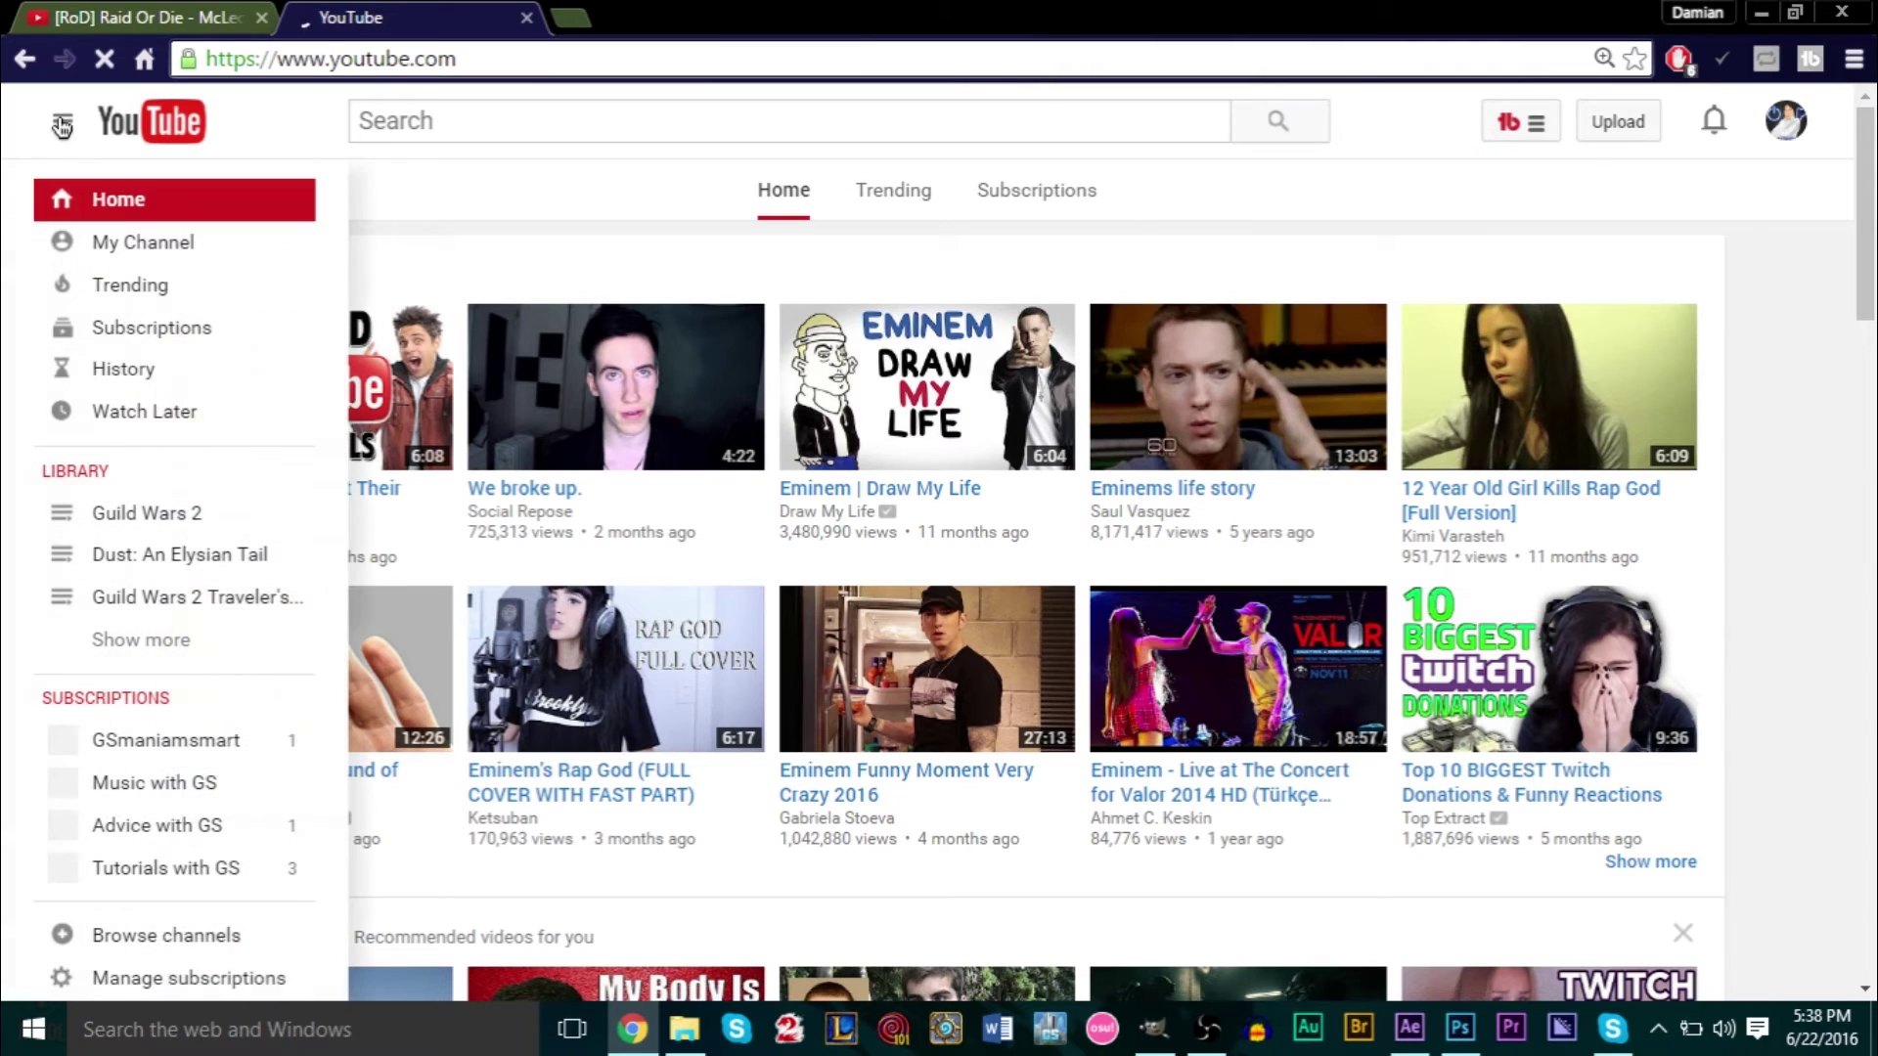
pyautogui.click(116, 240)
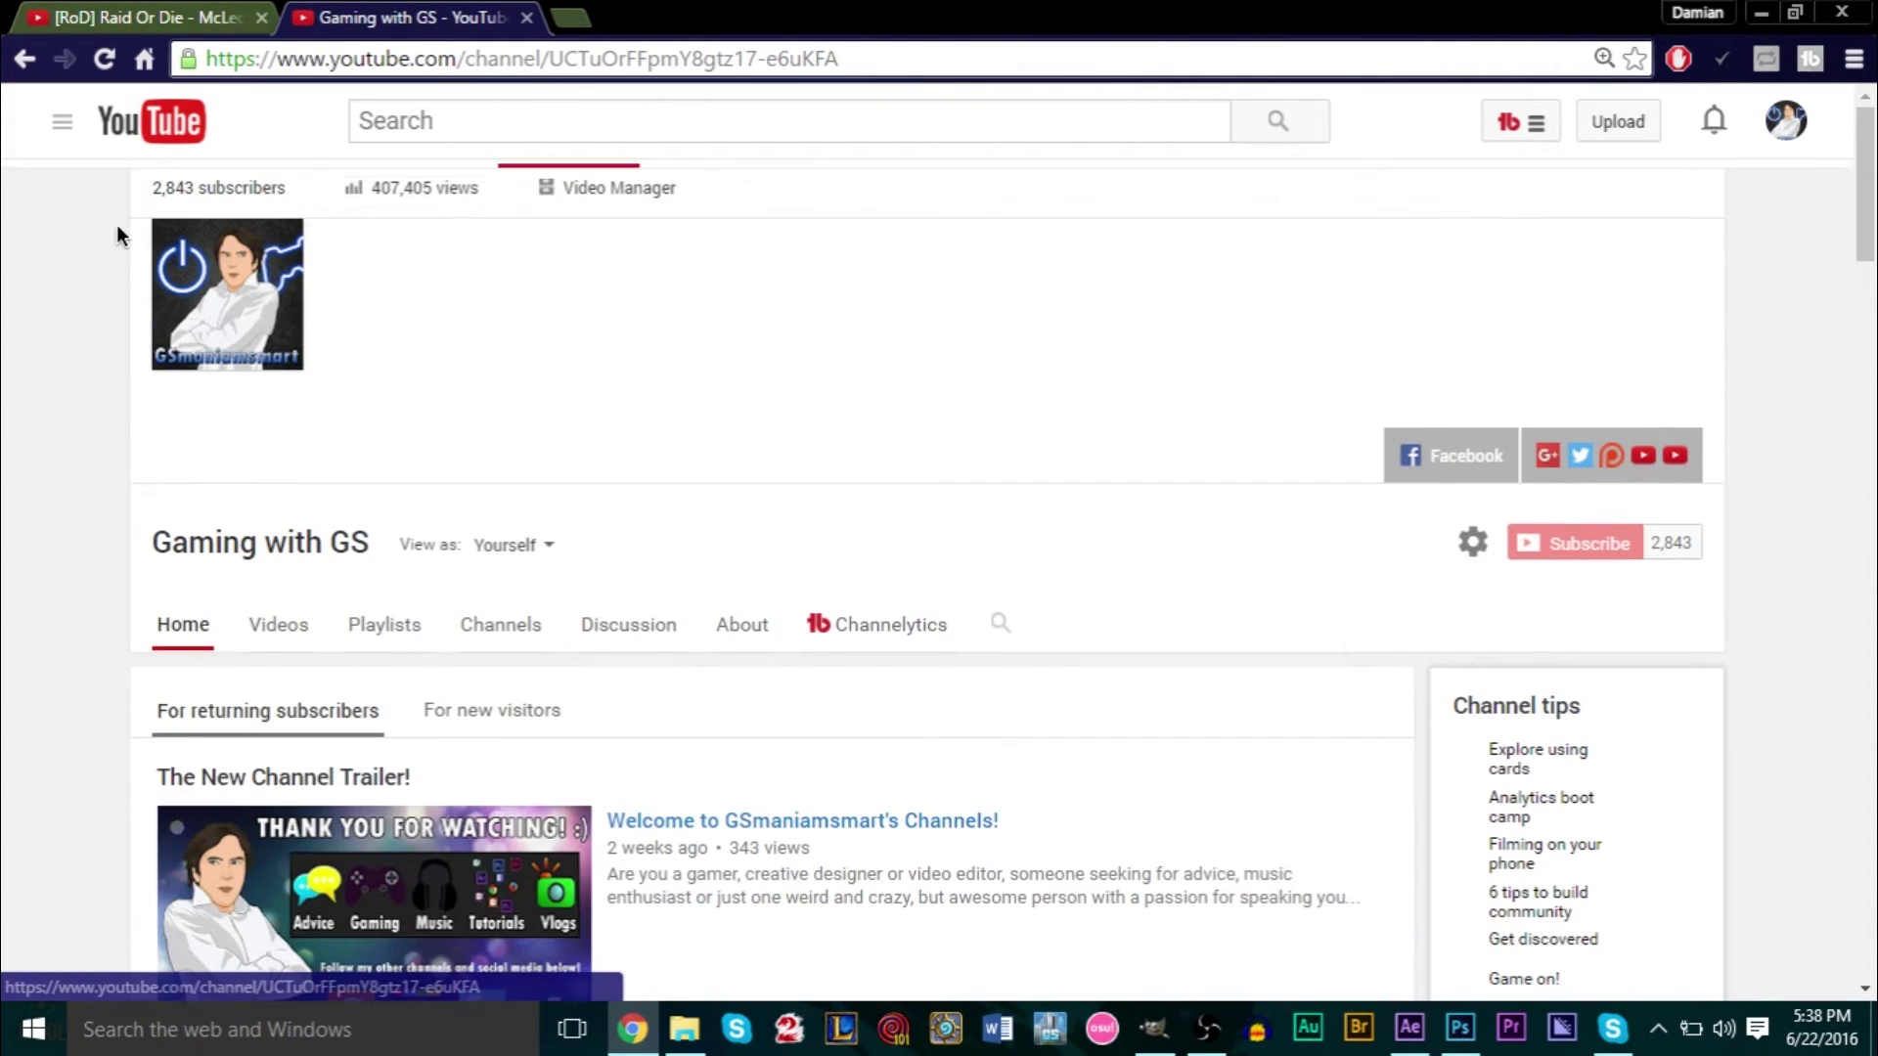
# Open the posted video "Guild Wars 2: Skritt Week, Behind the Scenes of Raids & E3 2016 Interview", pause it and copy its URL.
pyautogui.scroll(-10, 457, 647)
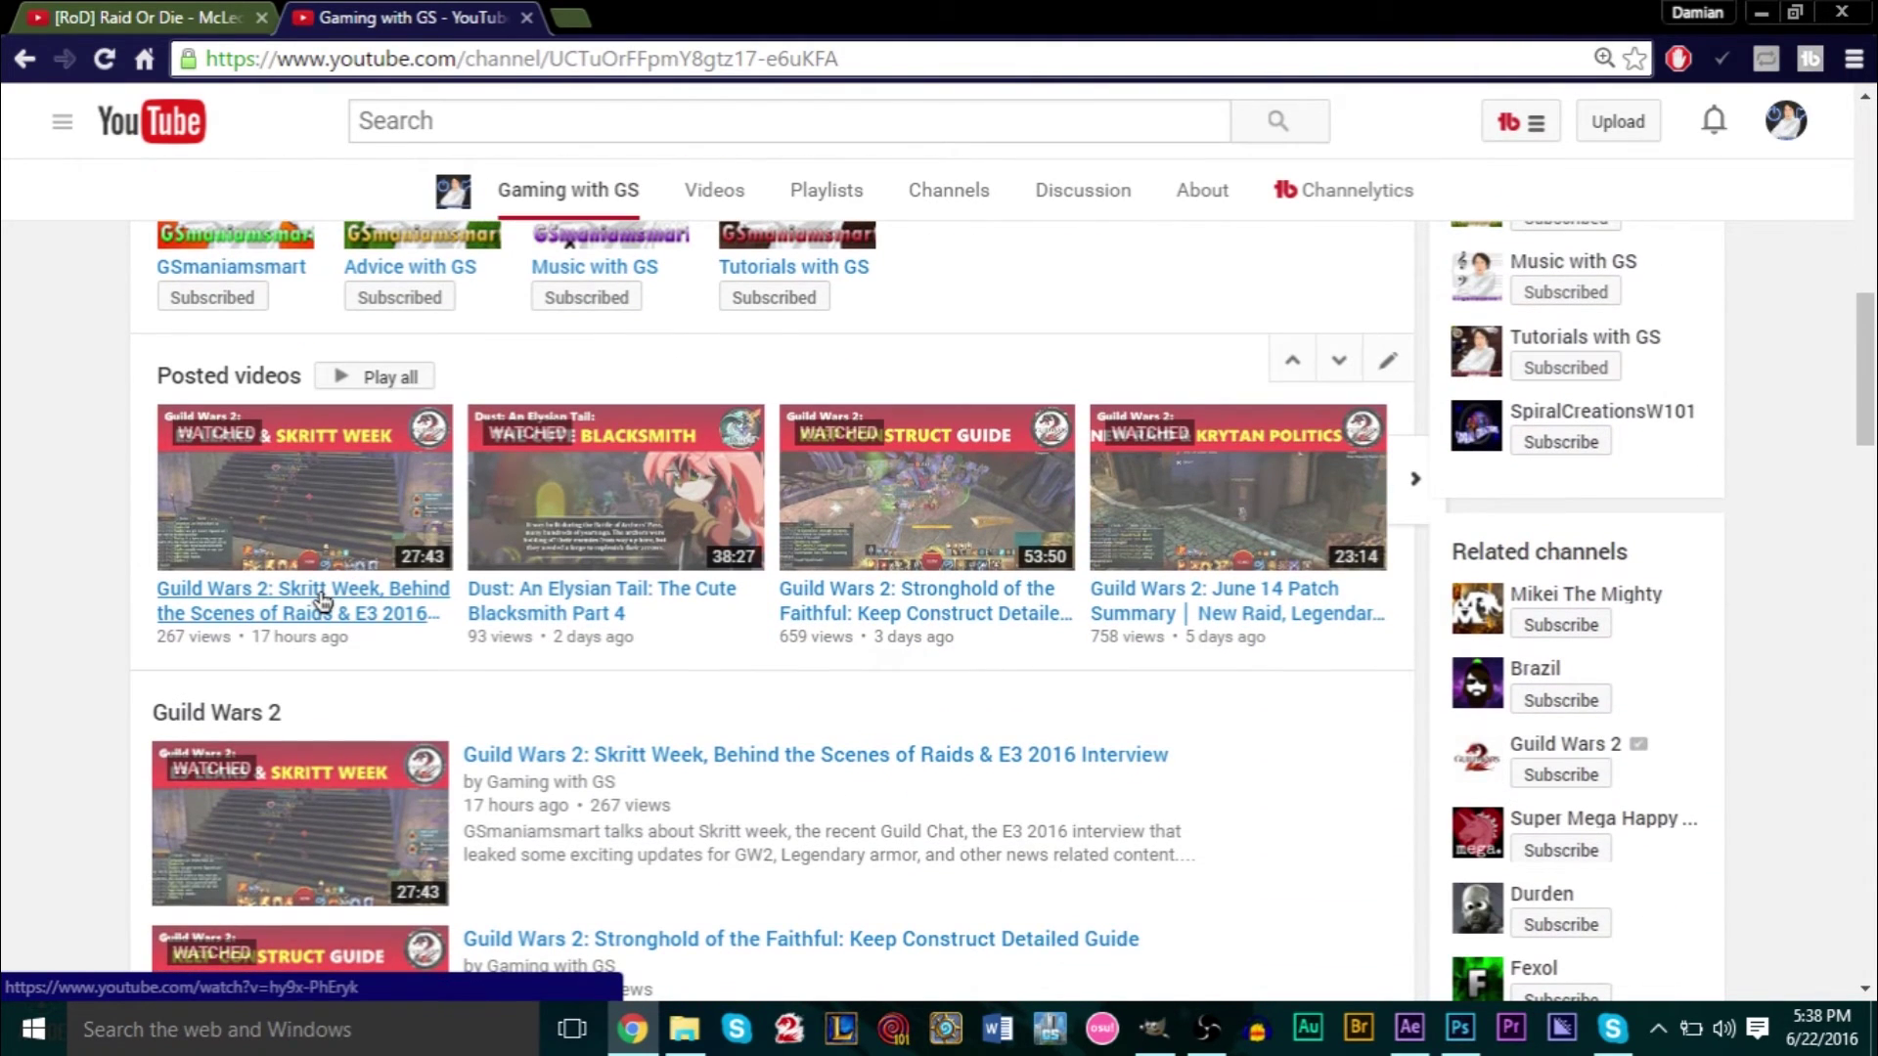
pyautogui.click(323, 601)
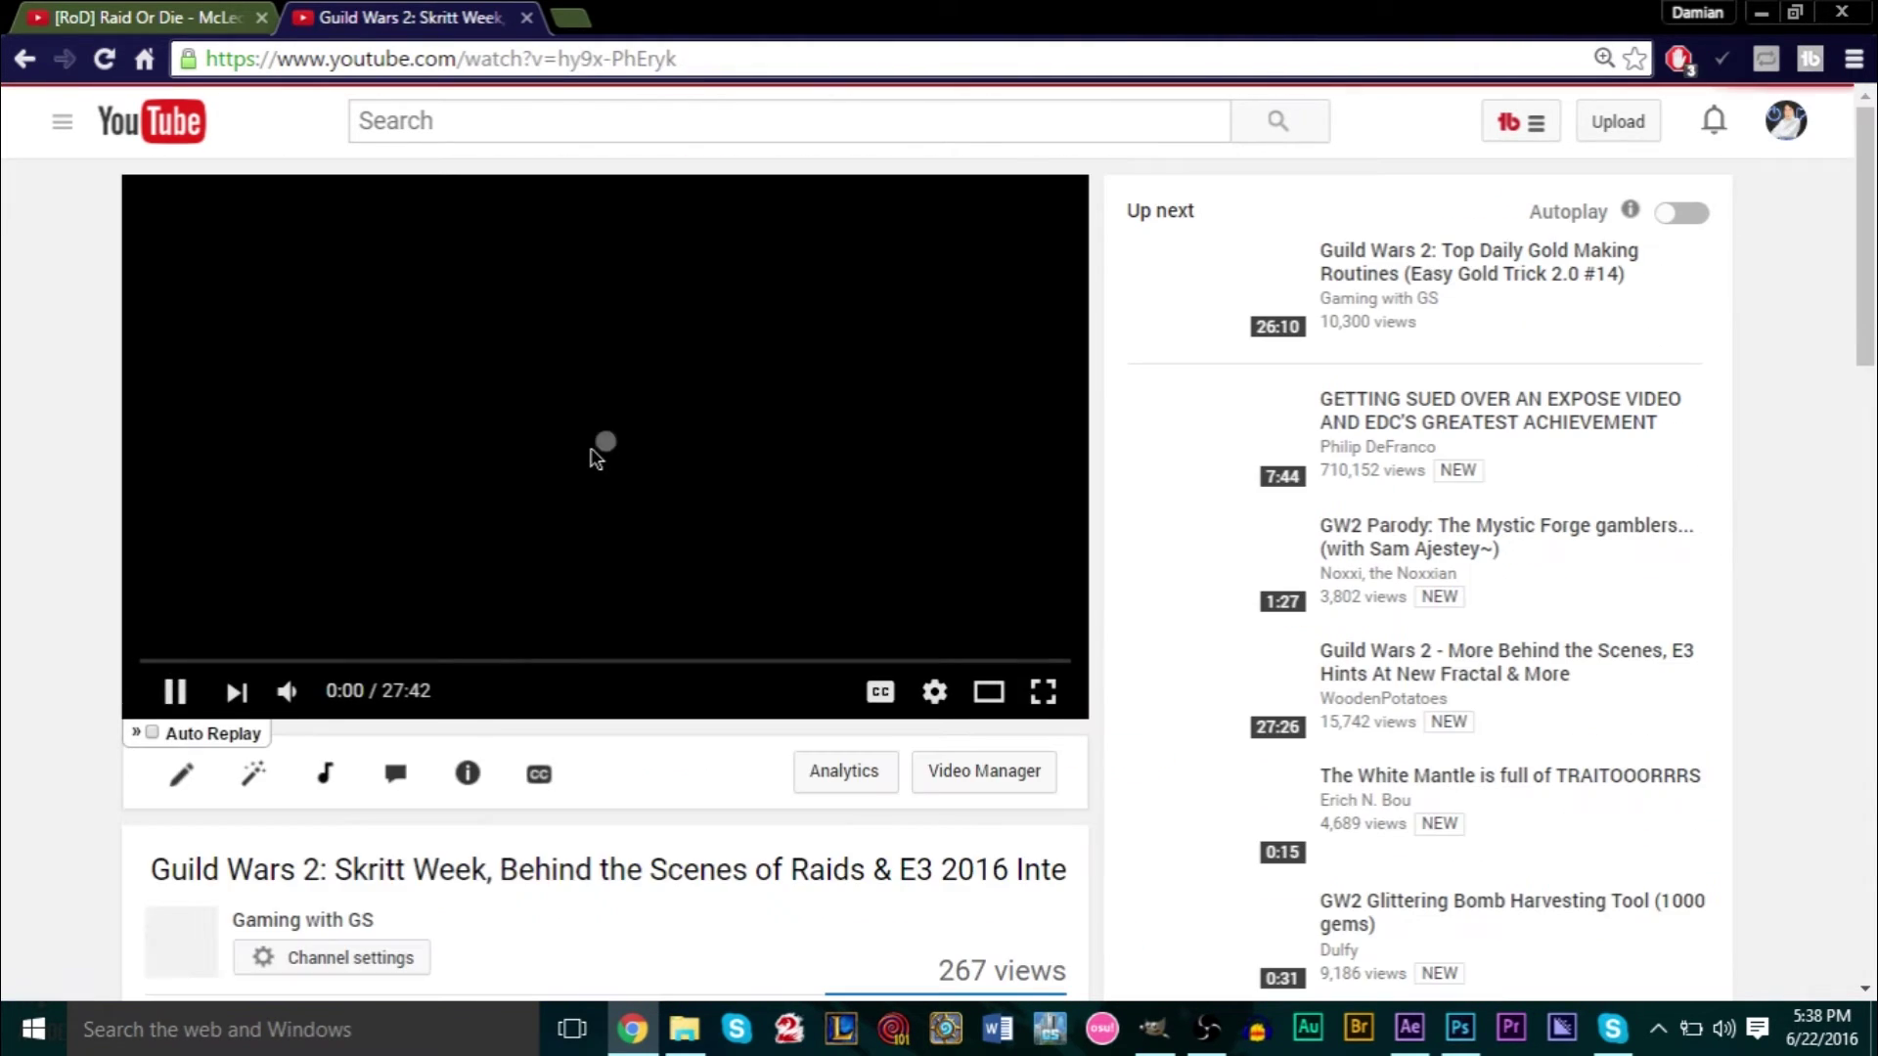
pyautogui.click(459, 392)
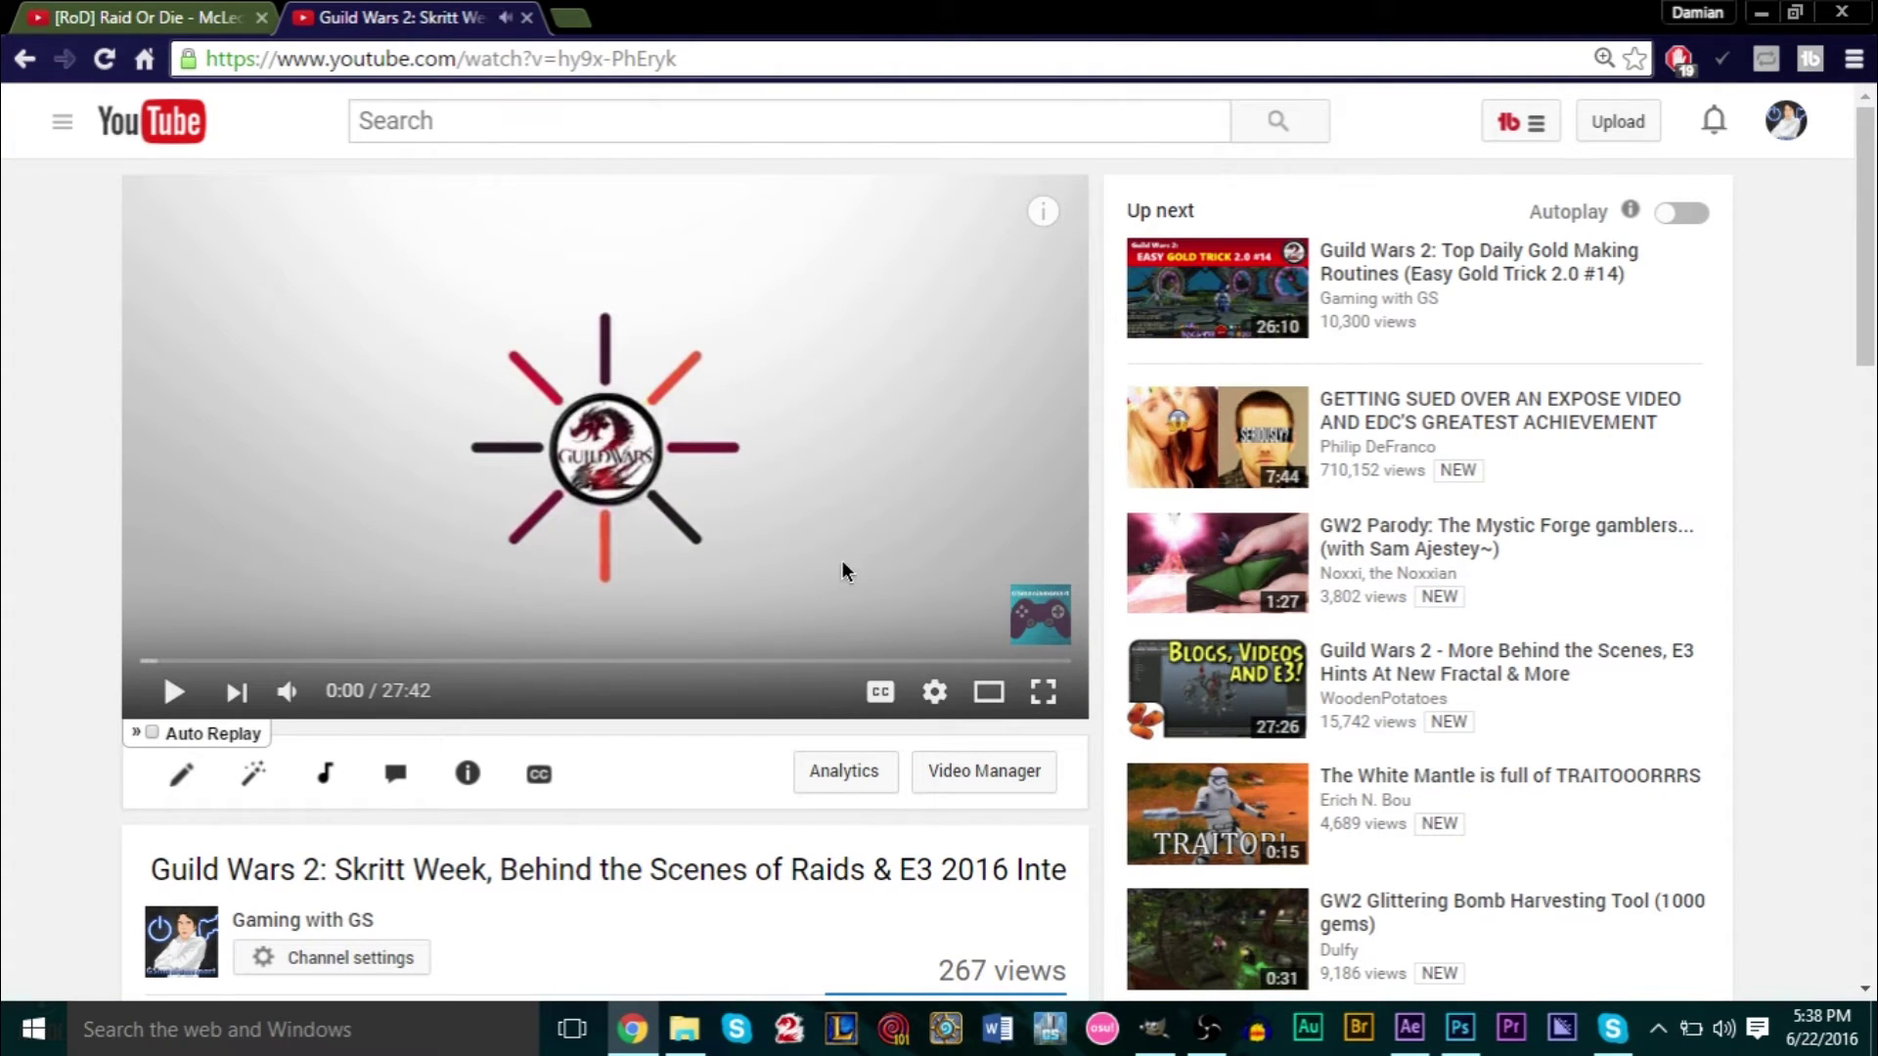
pyautogui.click(670, 61)
pyautogui.hotkey('ctrl', 'c')
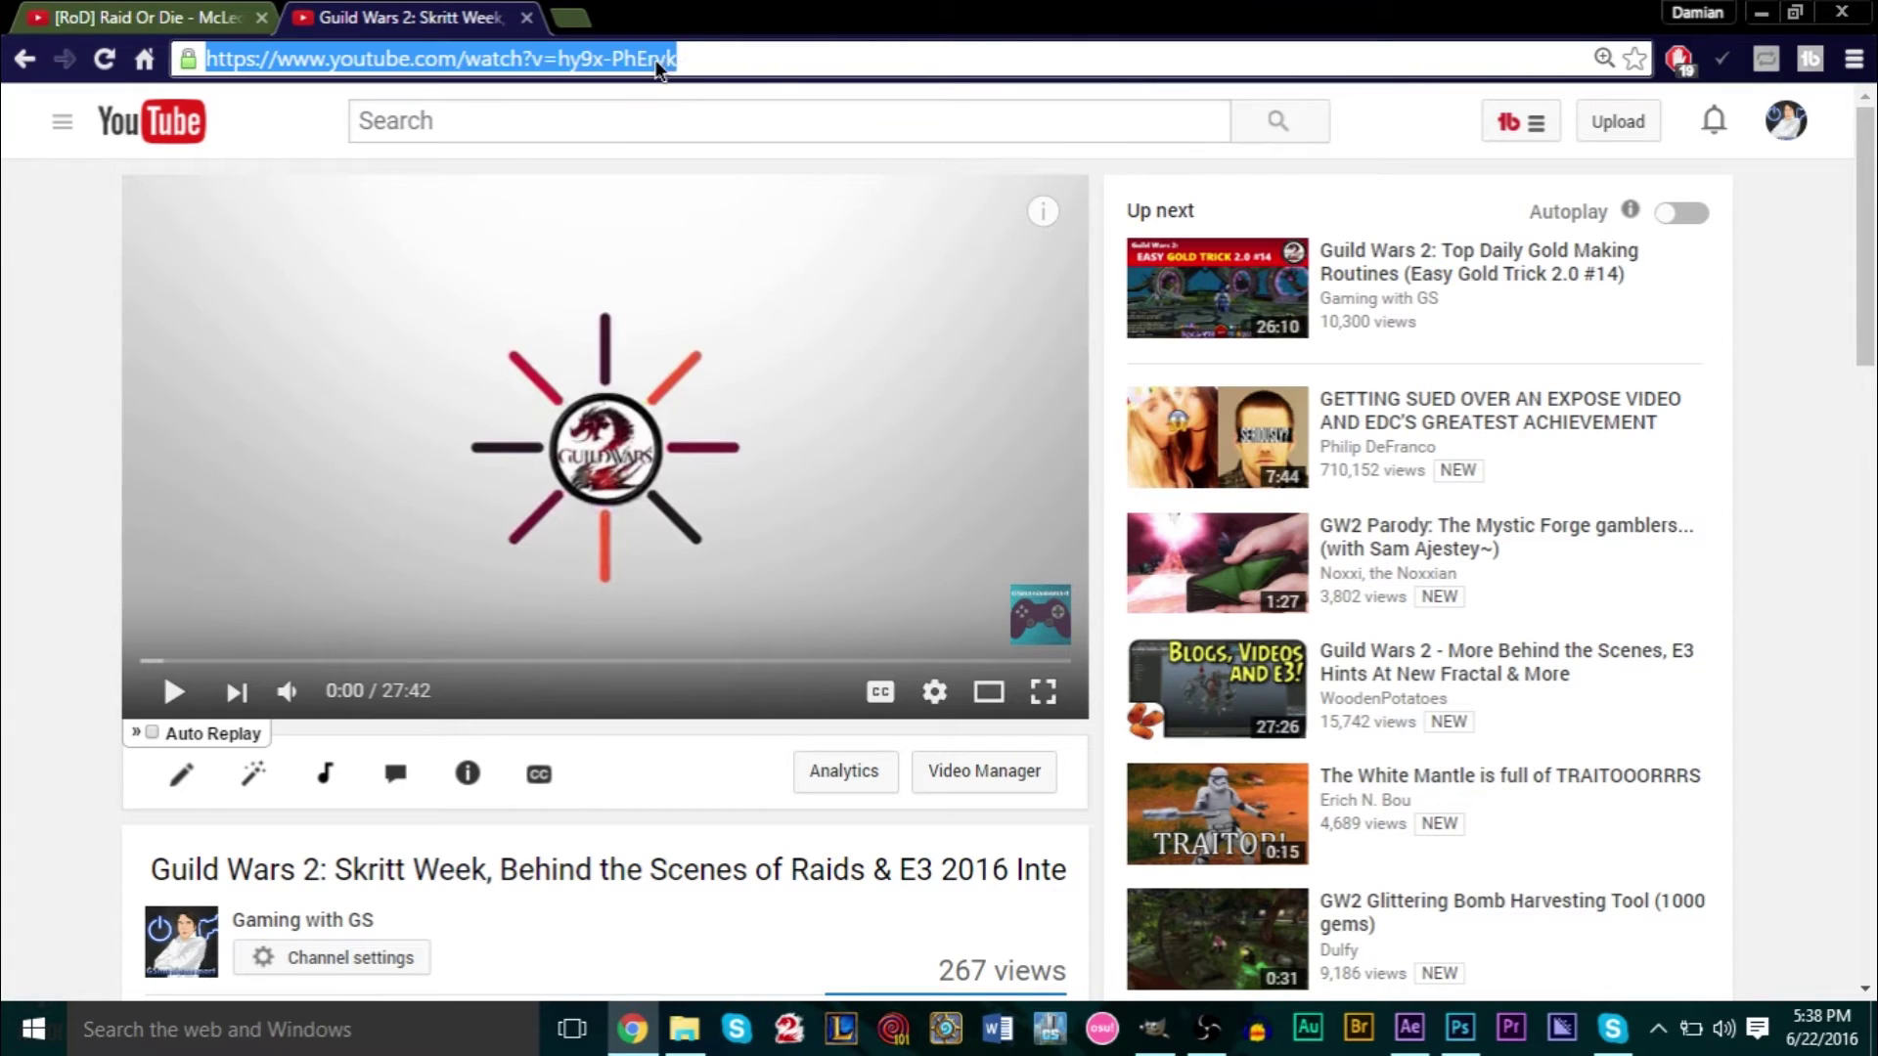
pyautogui.rightClick(671, 62)
pyautogui.click(748, 130)
# Search Google in a new tab for "yotbe to m4" and open the YouTube In MP4 website.
pyautogui.click(590, 21)
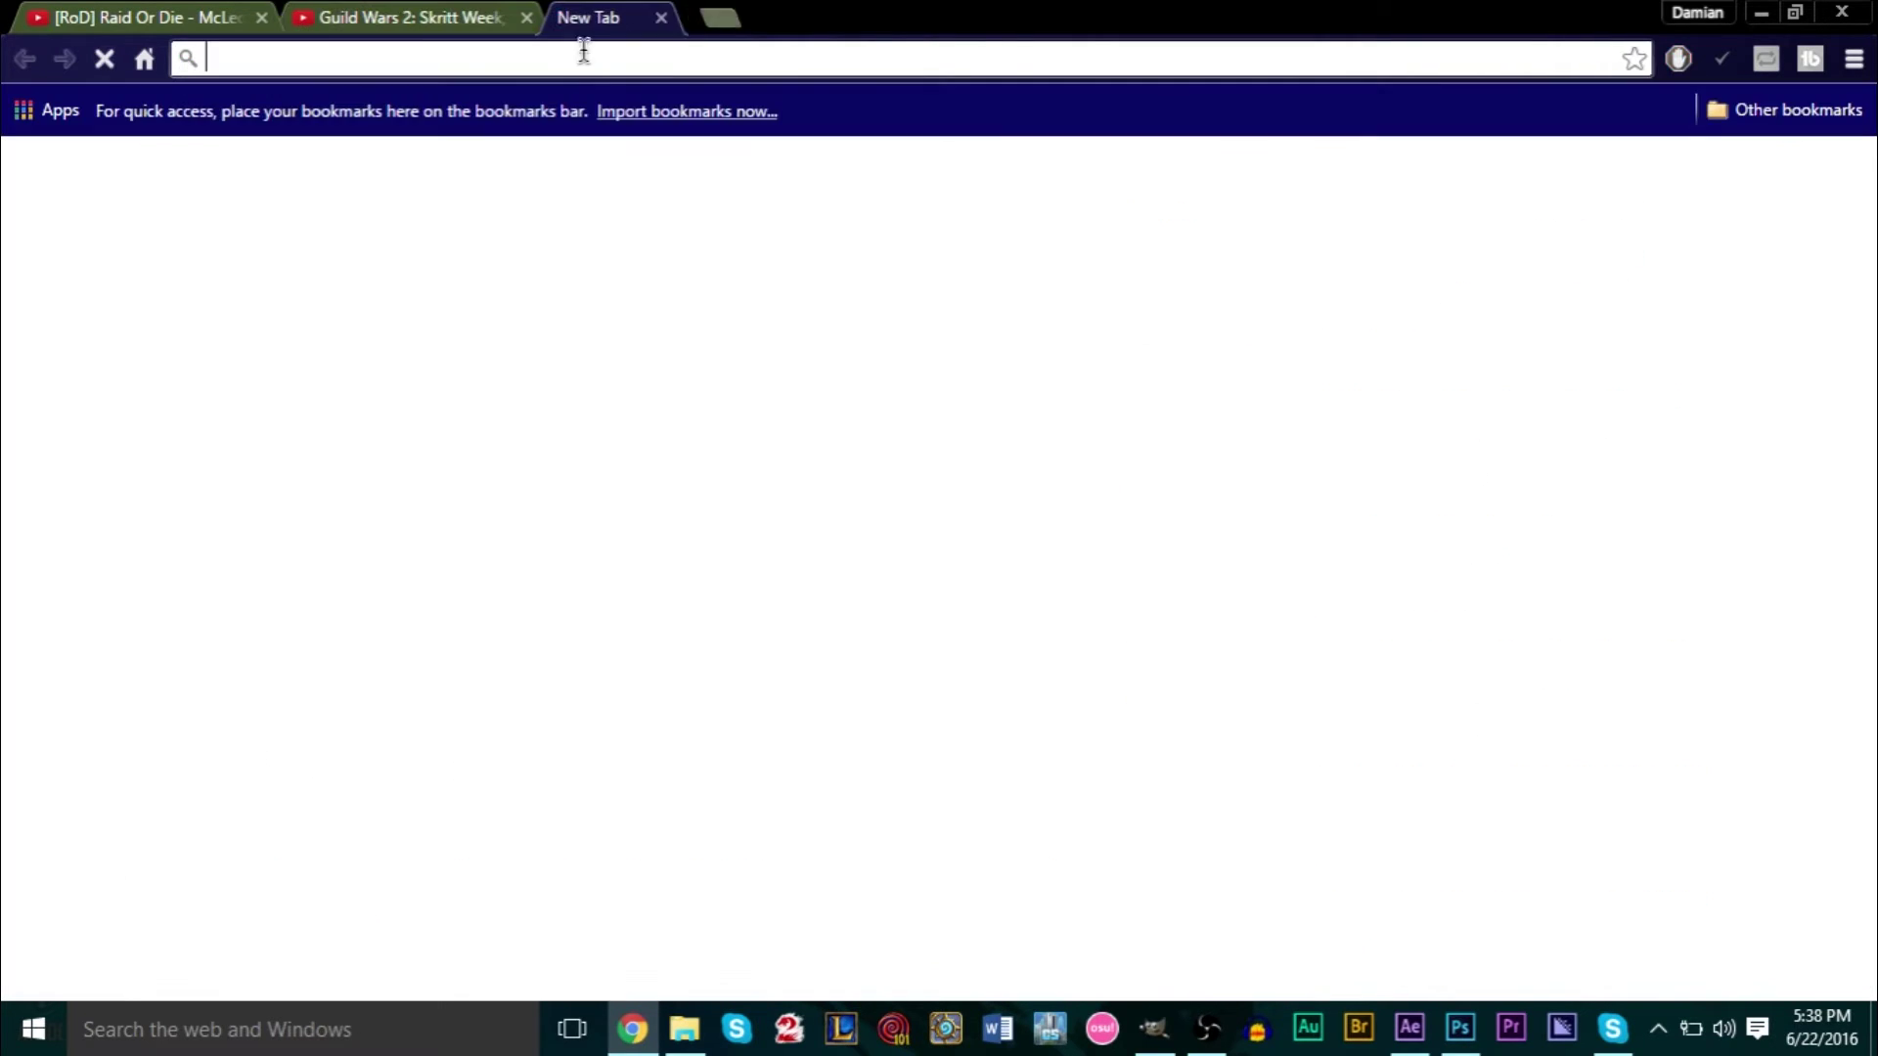
pyautogui.write('yotbe ')
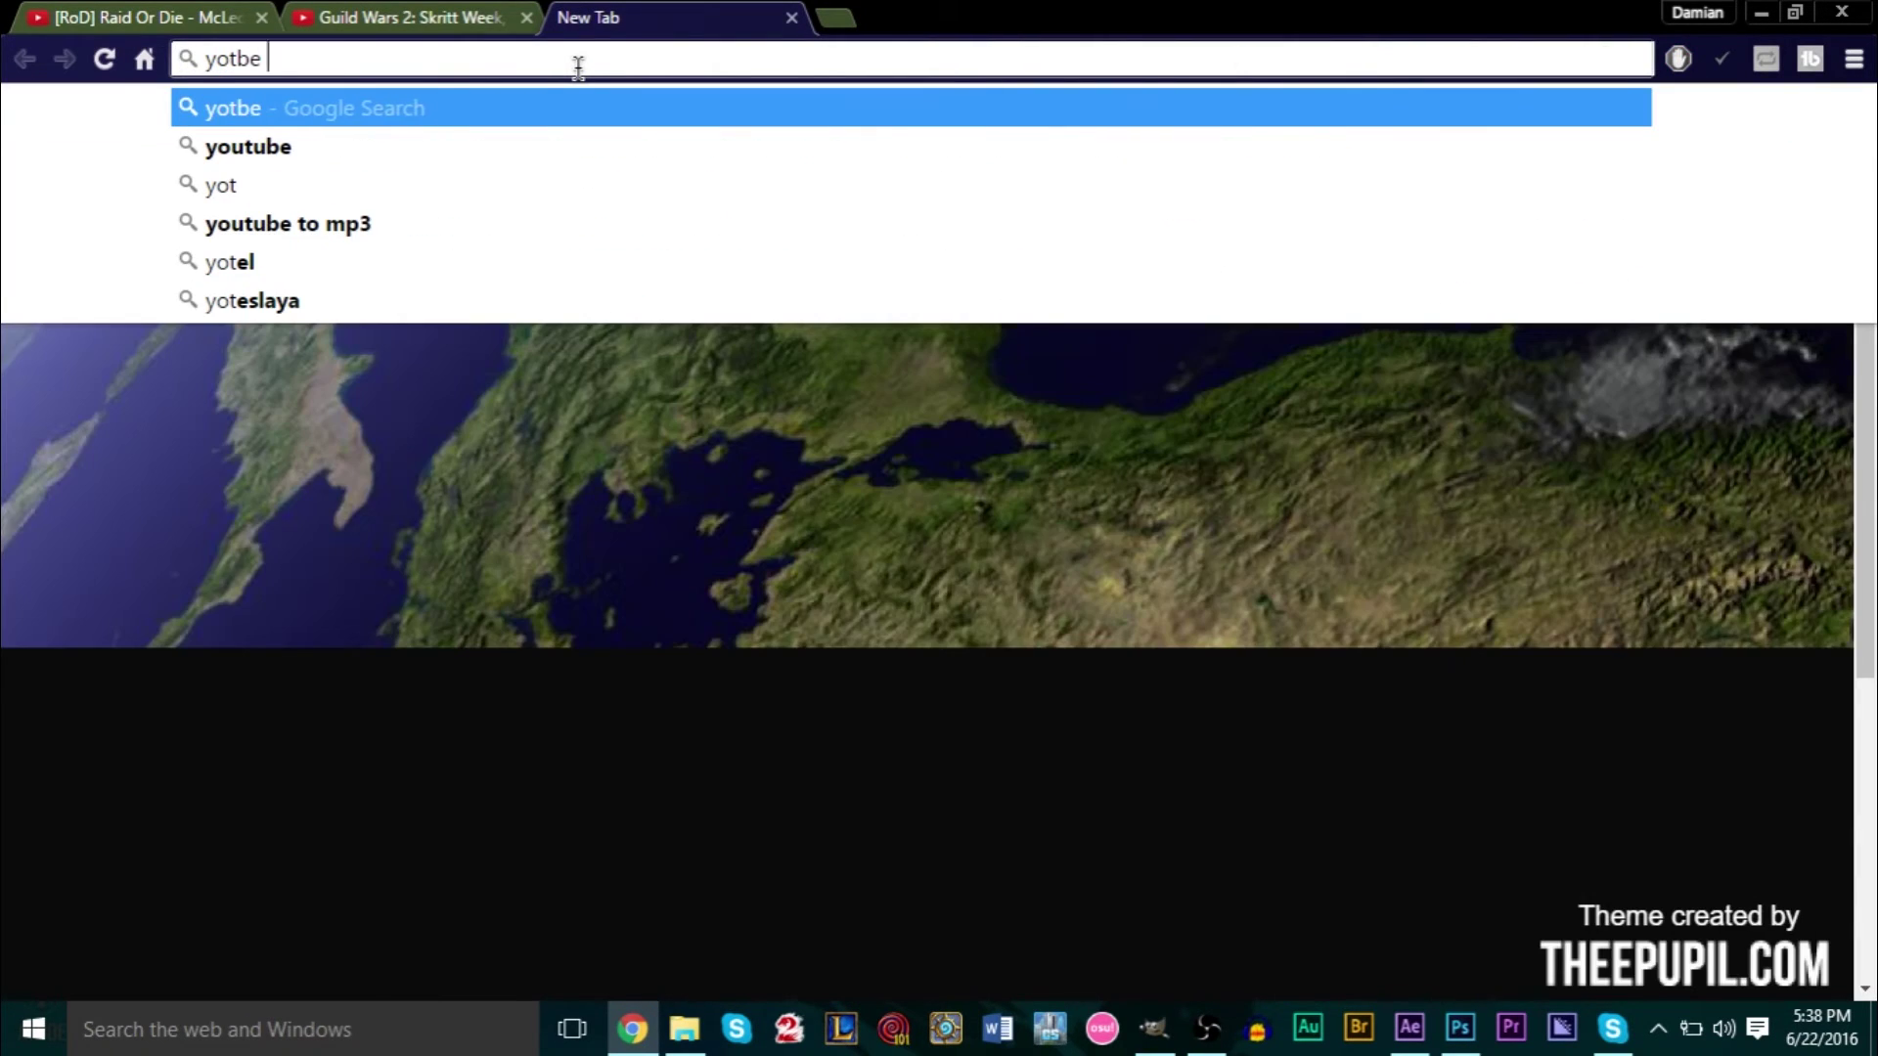
pyautogui.write('to m')
pyautogui.press('Return')
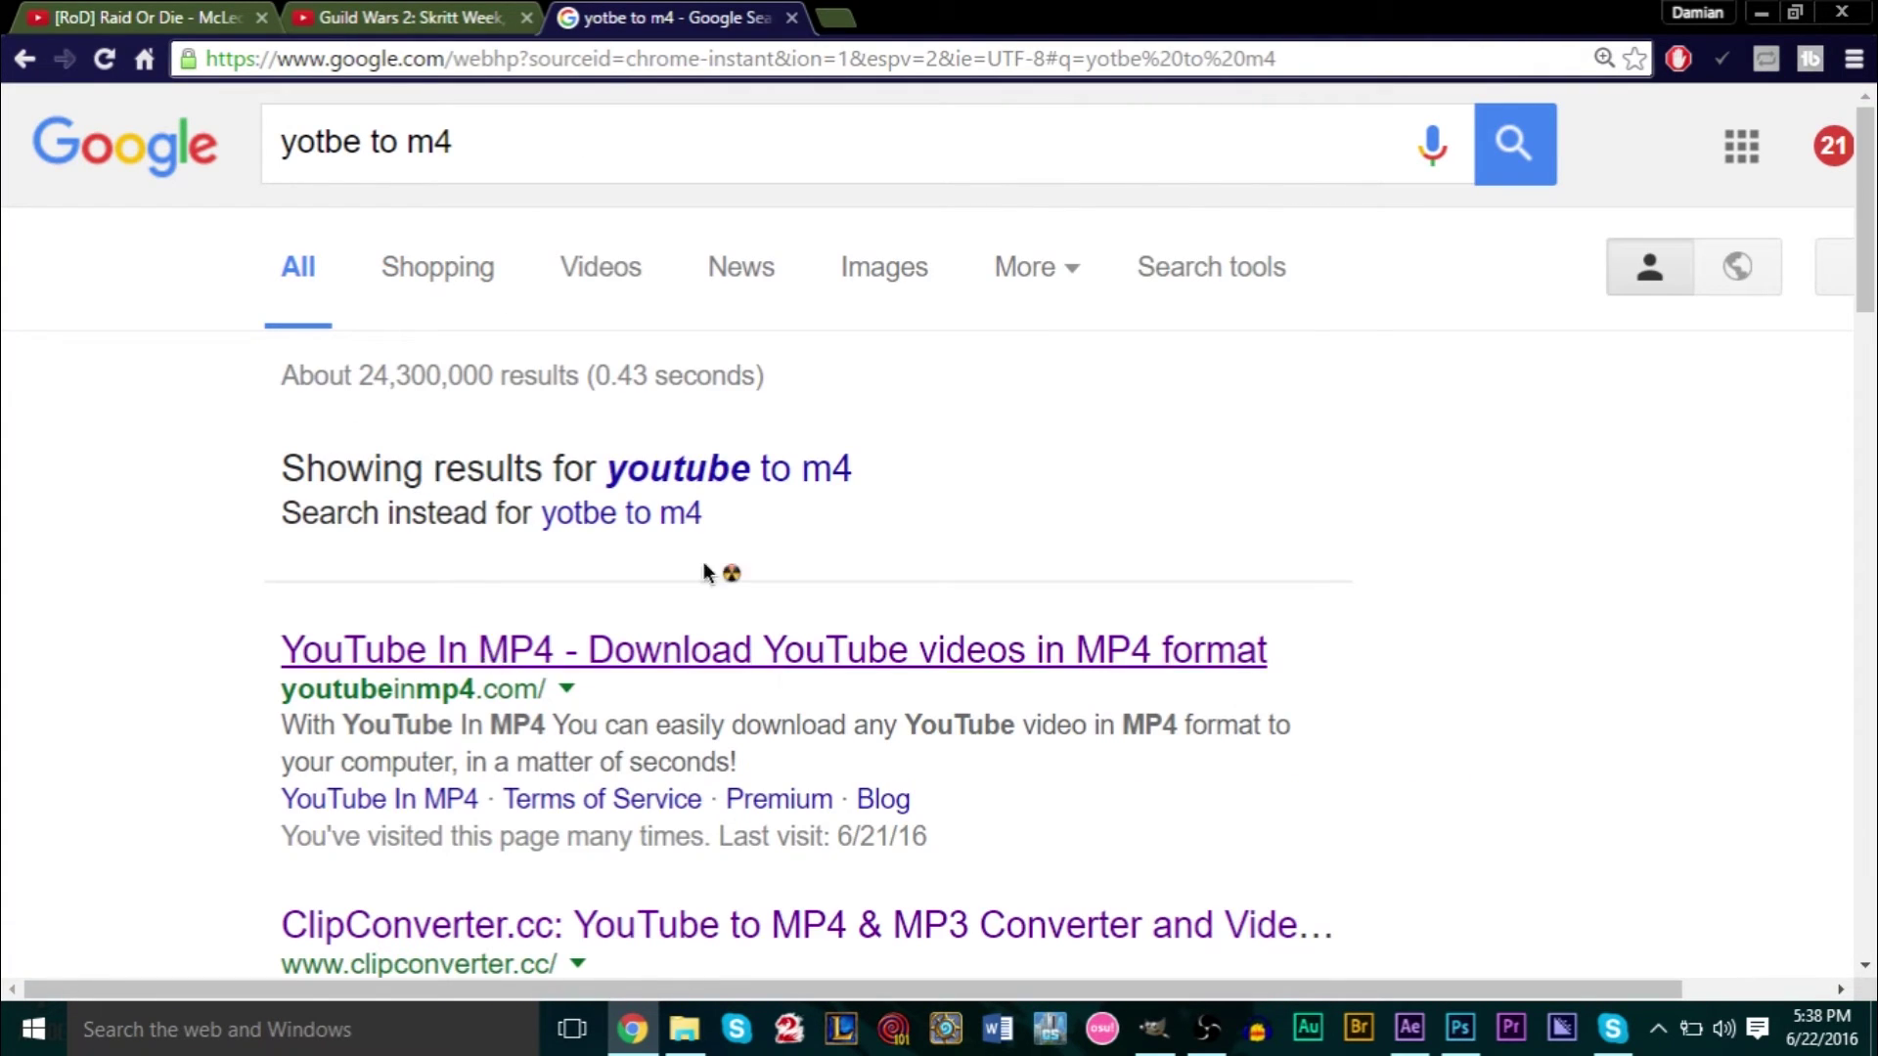
pyautogui.click(711, 477)
pyautogui.click(602, 647)
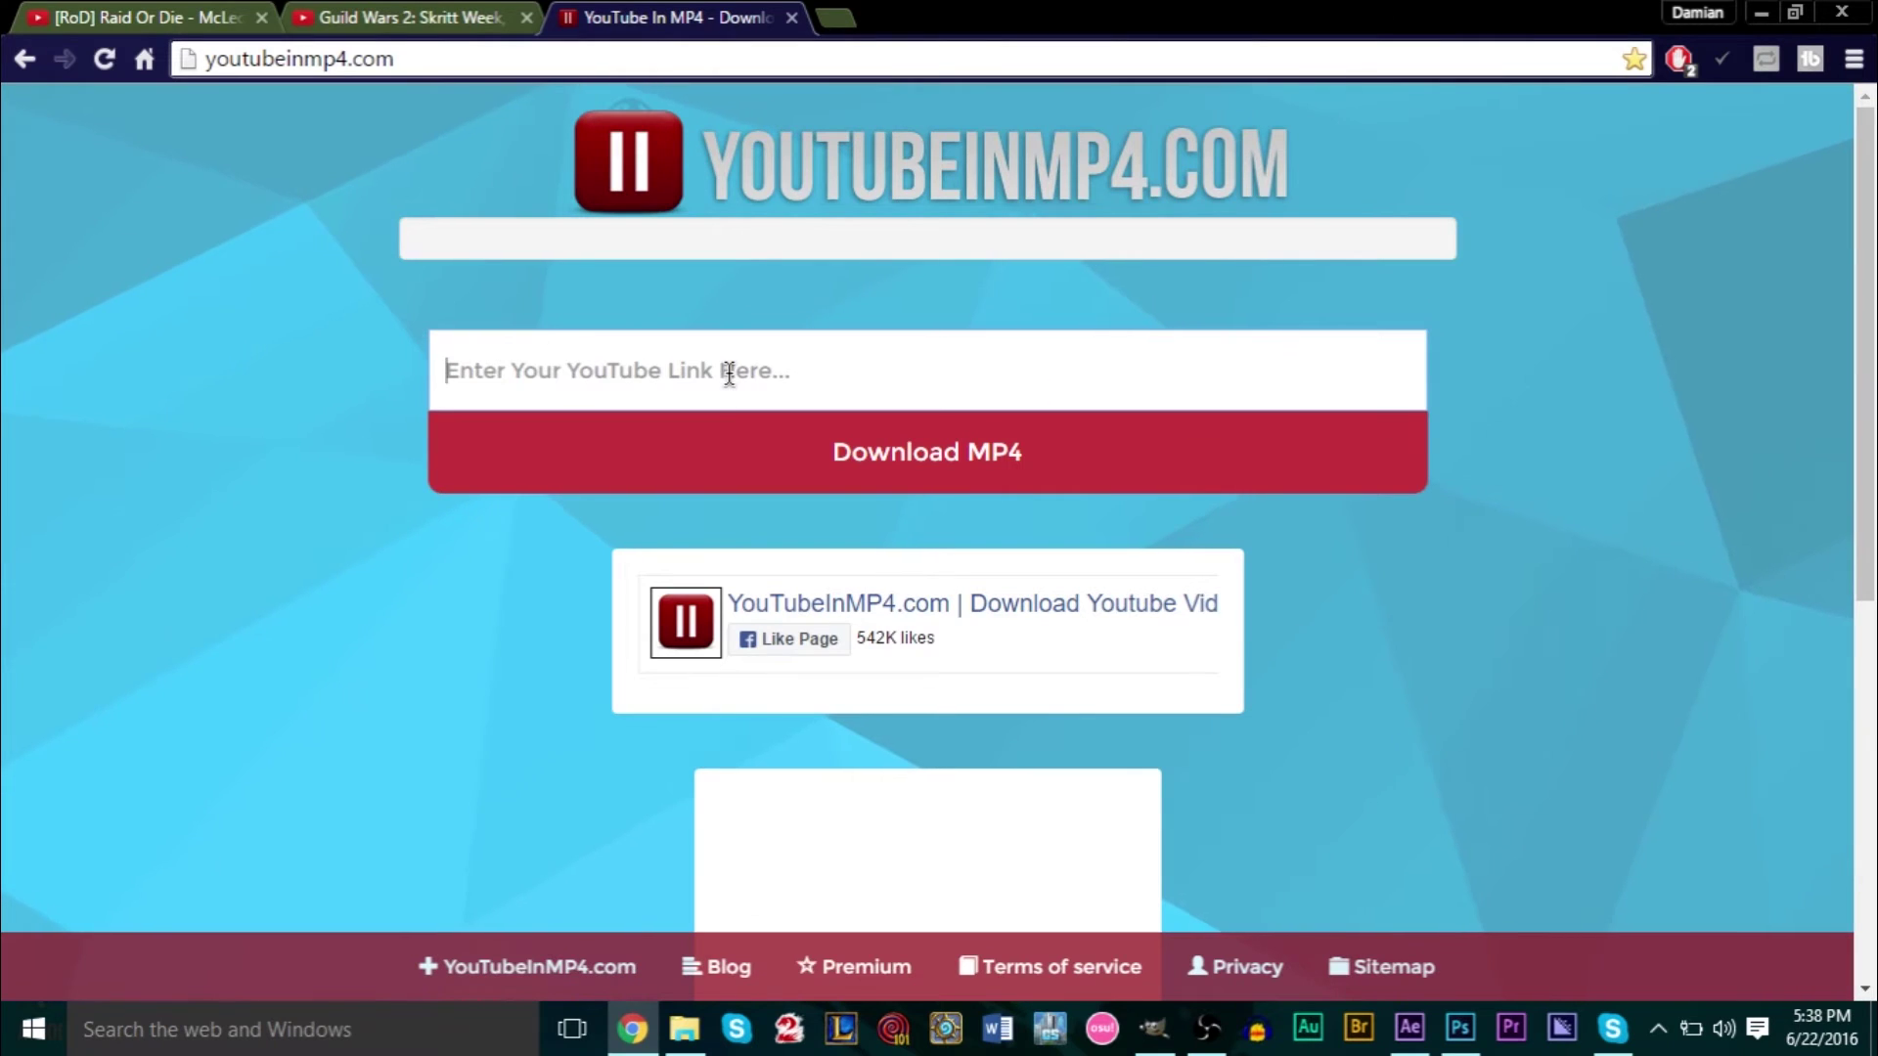
# Submit the copied video link for conversion and download the video in the standard MP4 format.
pyautogui.hotkey('ctrl', 'v')
pyautogui.click(759, 467)
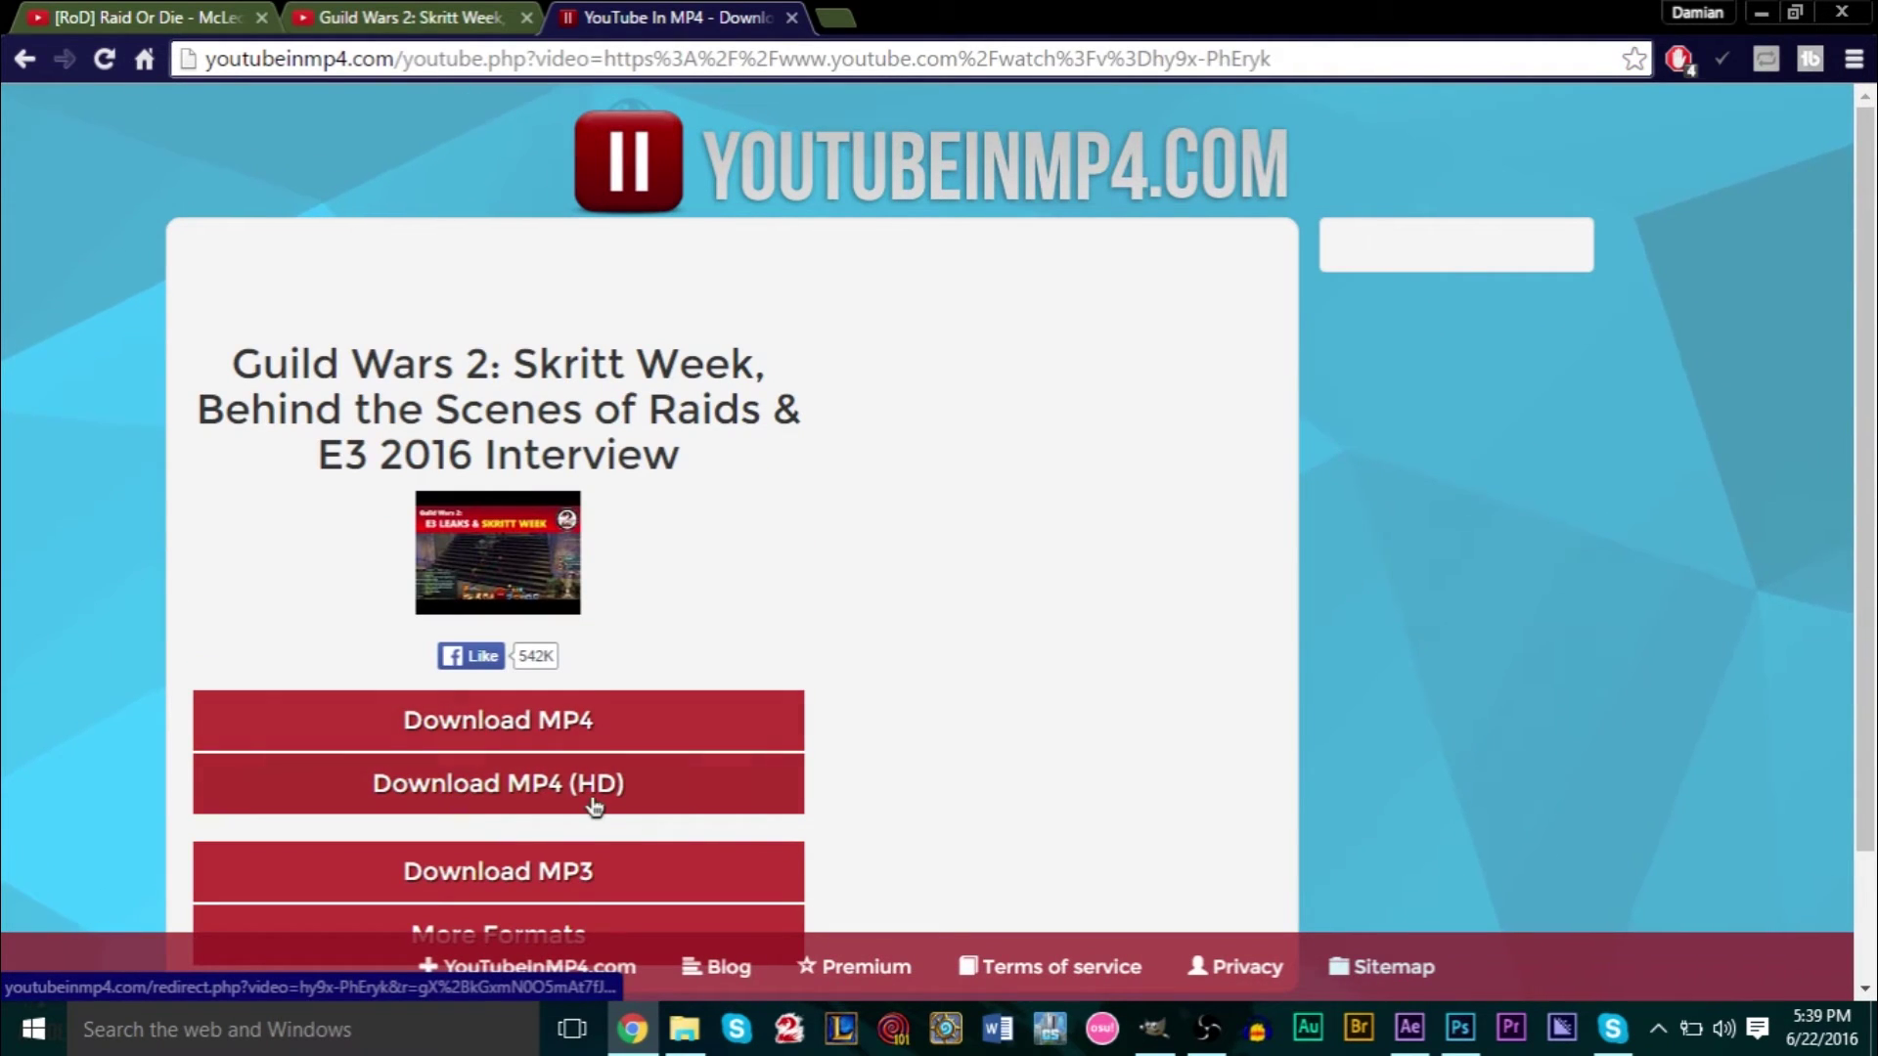
pyautogui.scroll(-1, 612, 721)
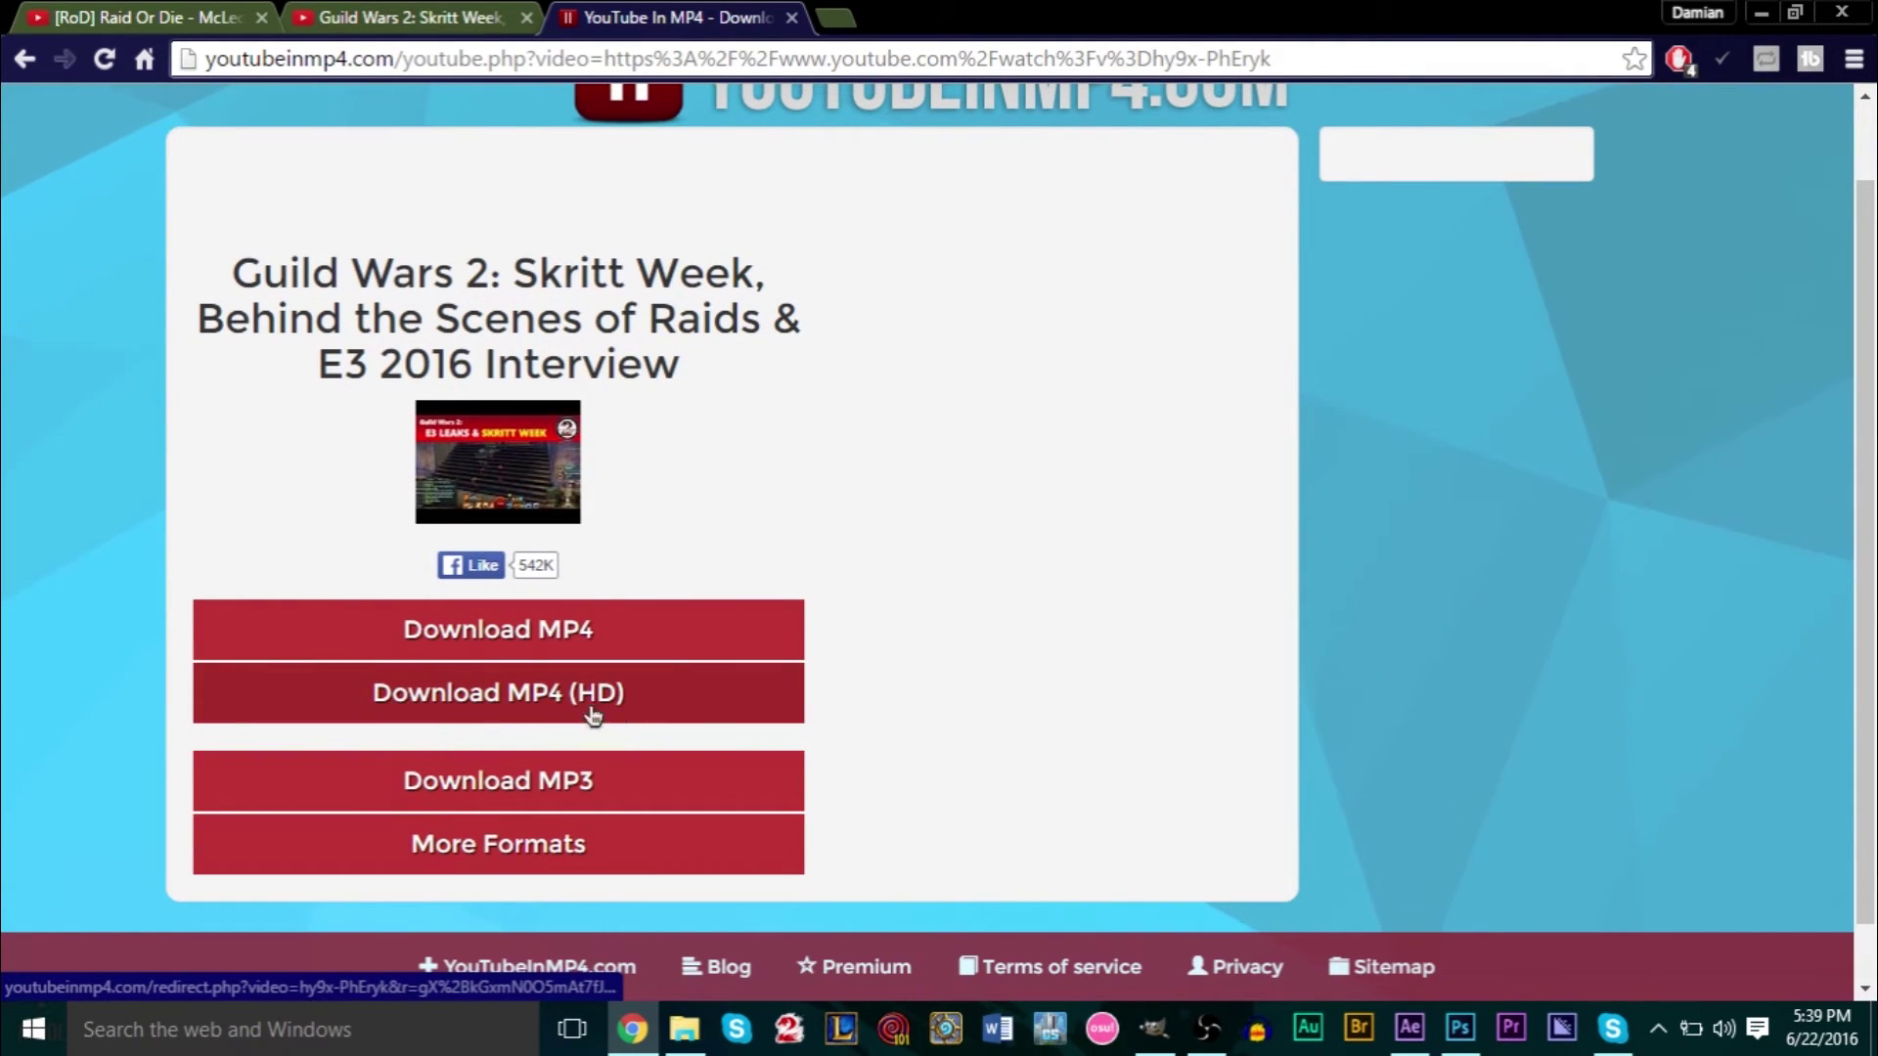
pyautogui.click(632, 638)
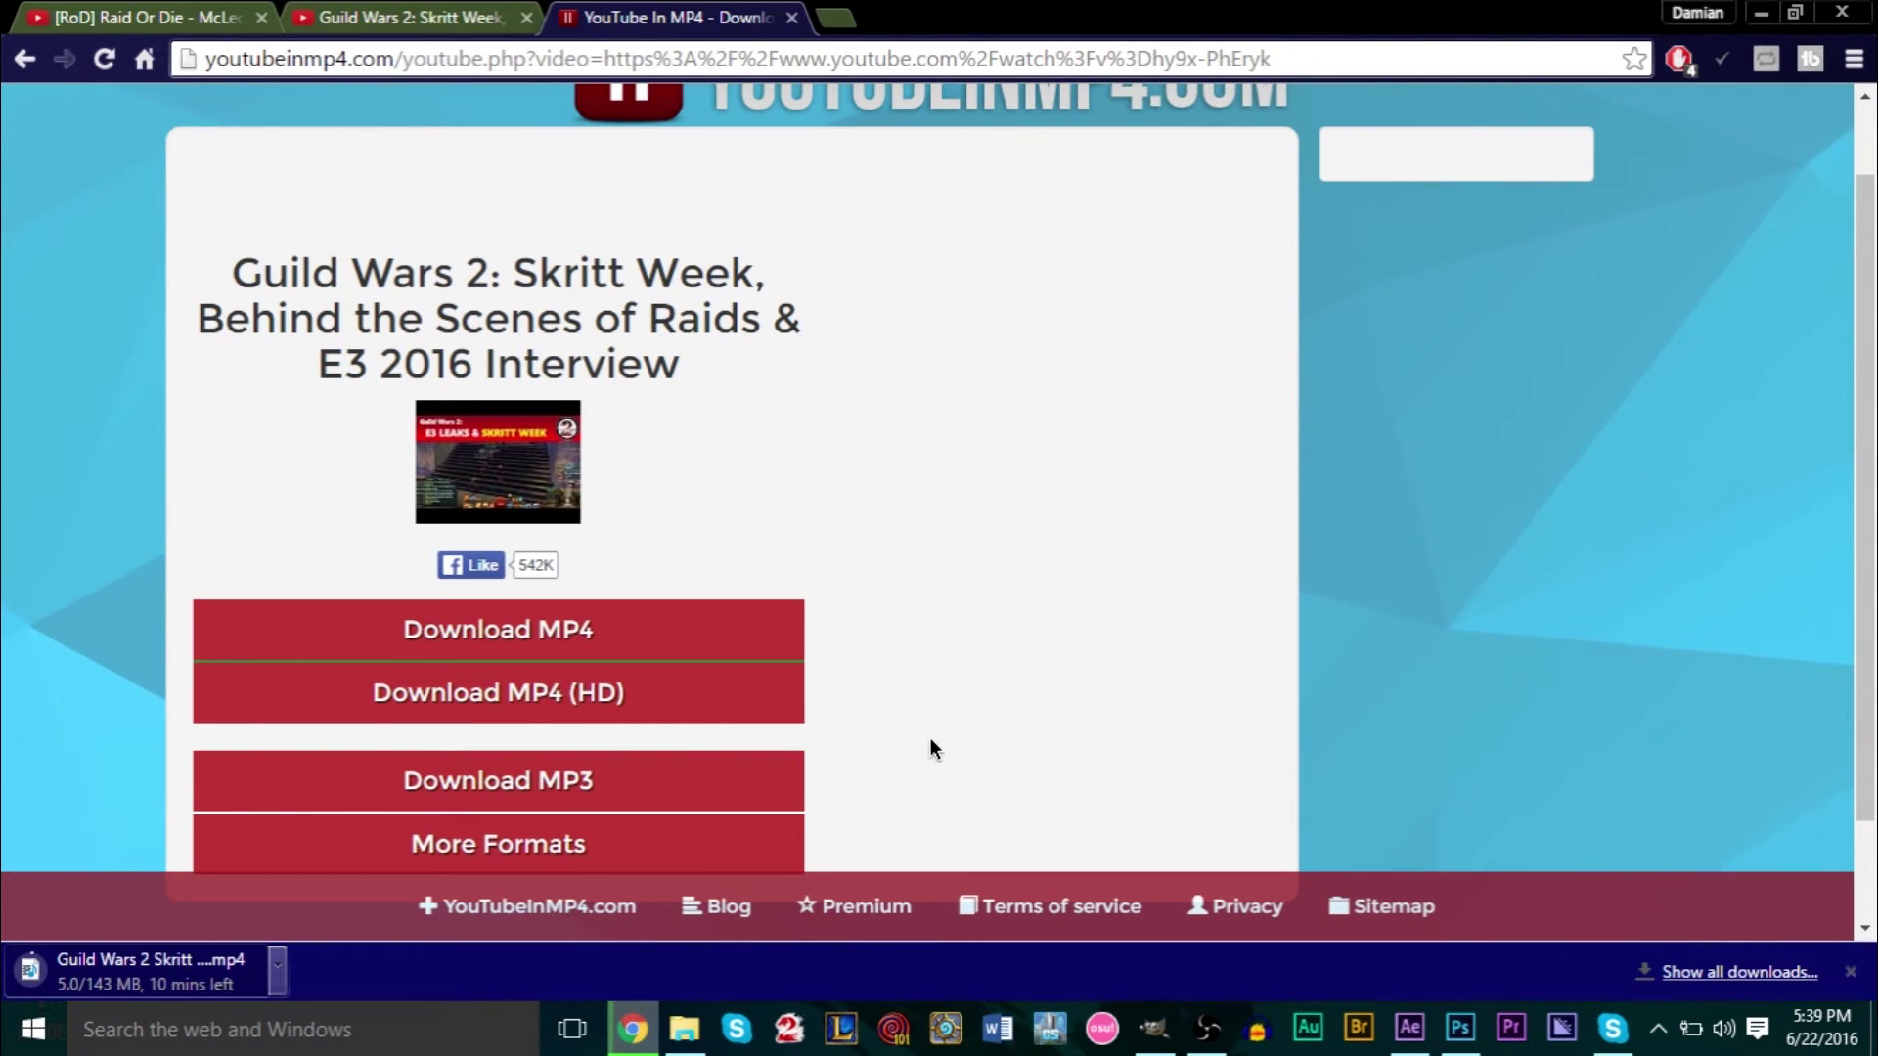
# Import the Guild Wars 2 May 17 Patch Summary MP4 from the Downloads folder into the After Effects project.
pyautogui.hotkey('alt', 'Tab')
pyautogui.hotkey('alt', 'Tab')
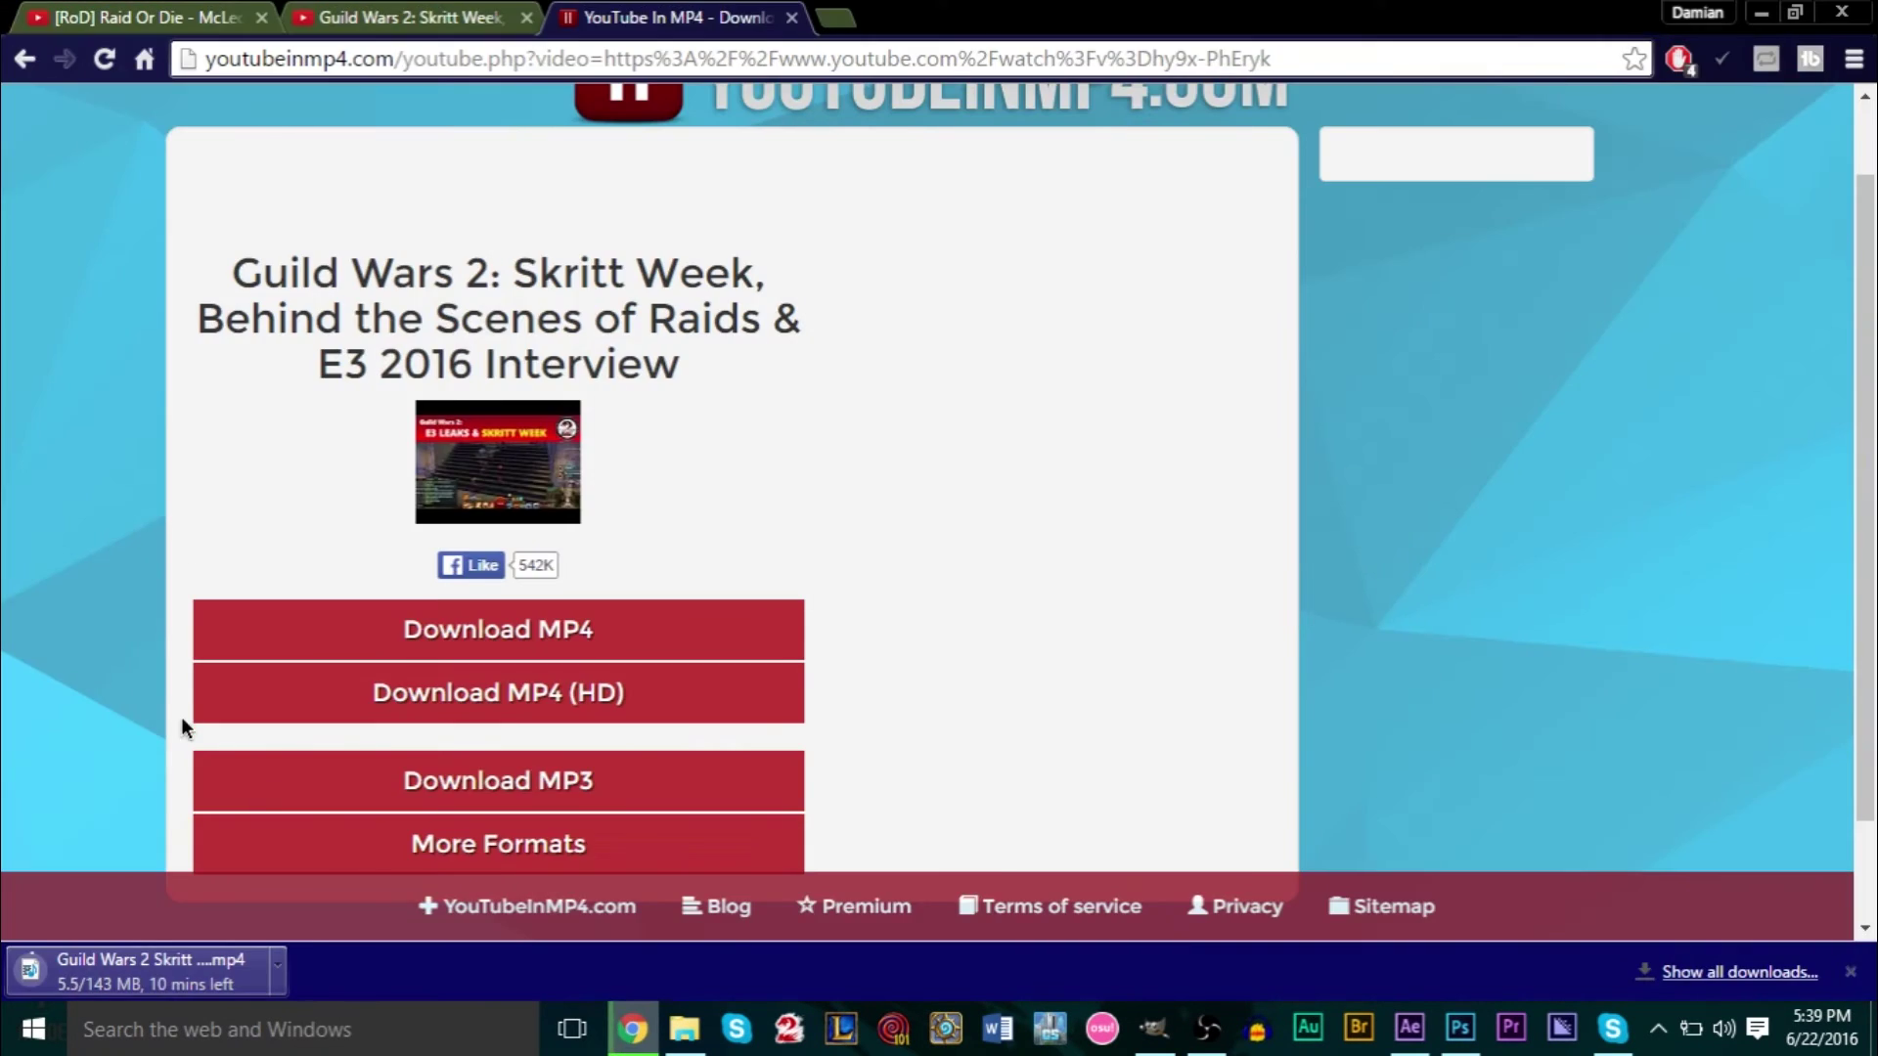
pyautogui.hotkey('alt', 'Tab')
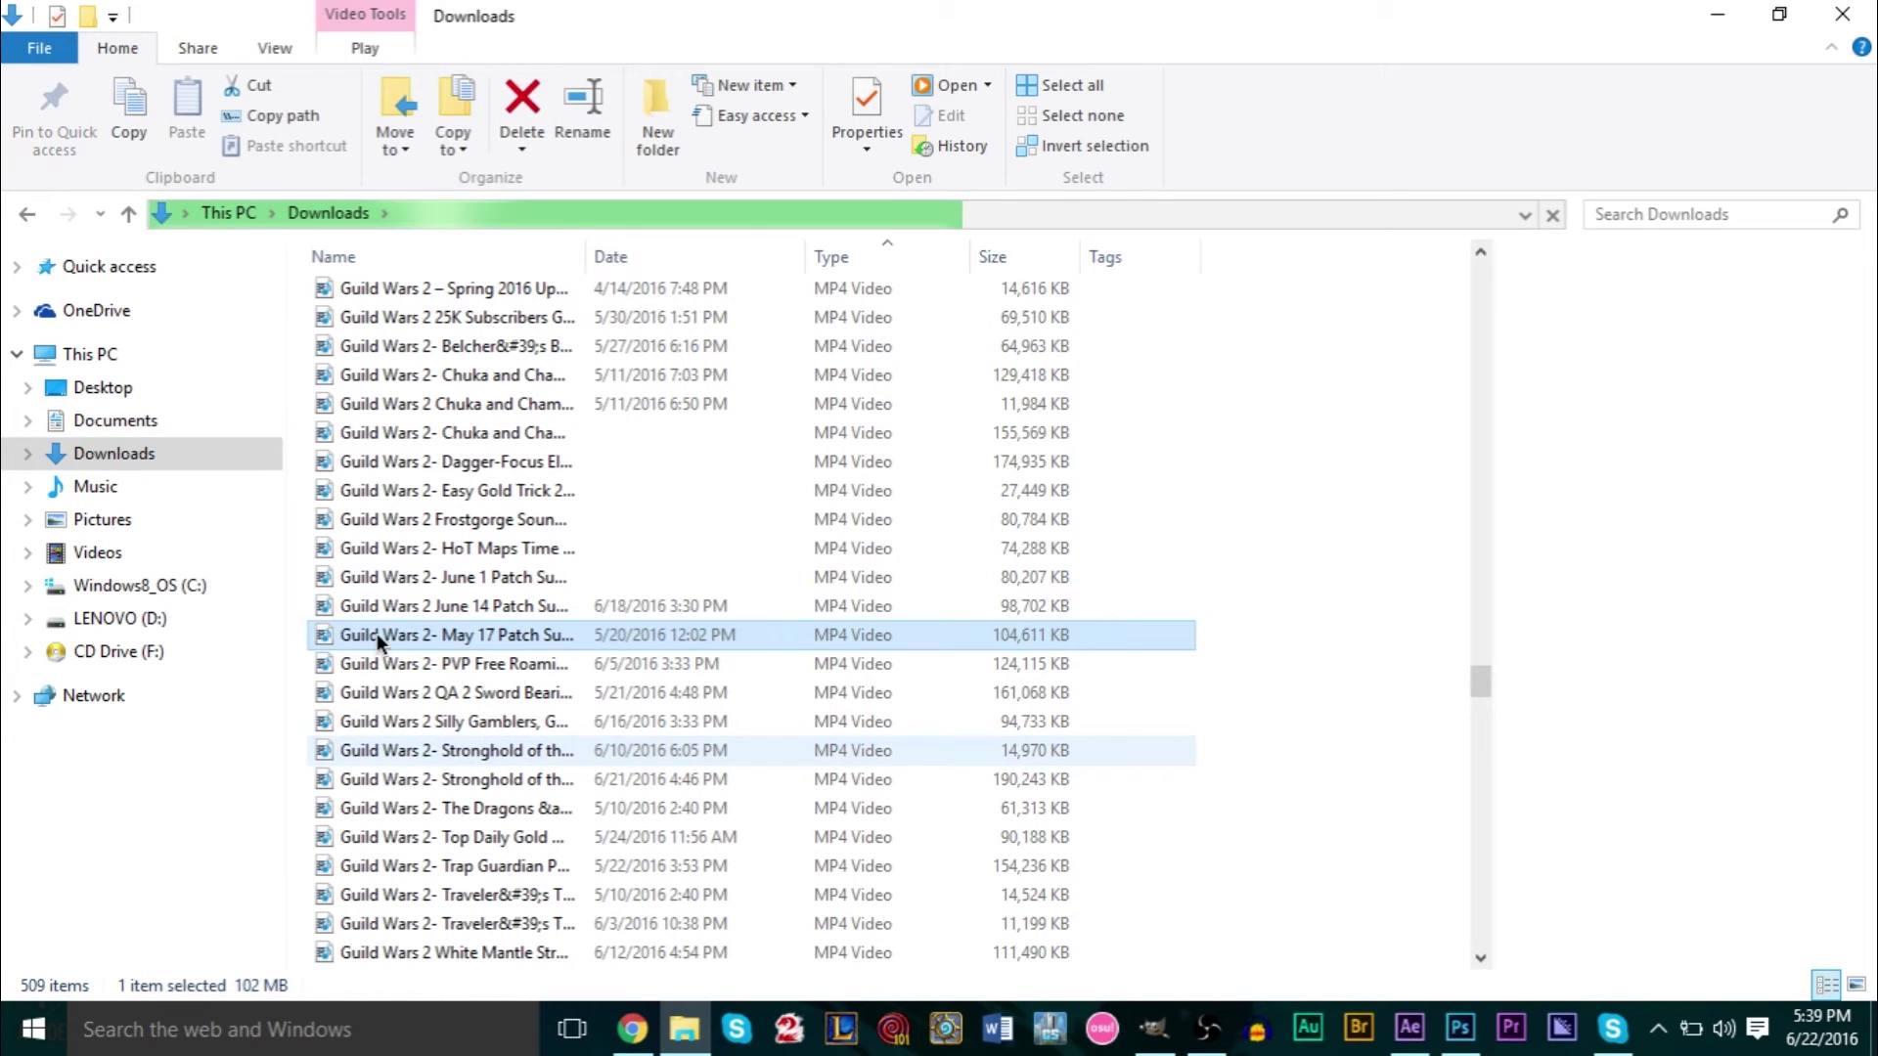
pyautogui.moveTo(455, 637); pyautogui.dragTo(209, 479)
pyautogui.hotkey('alt', 'Tab')
pyautogui.hotkey('alt', 'Tab')
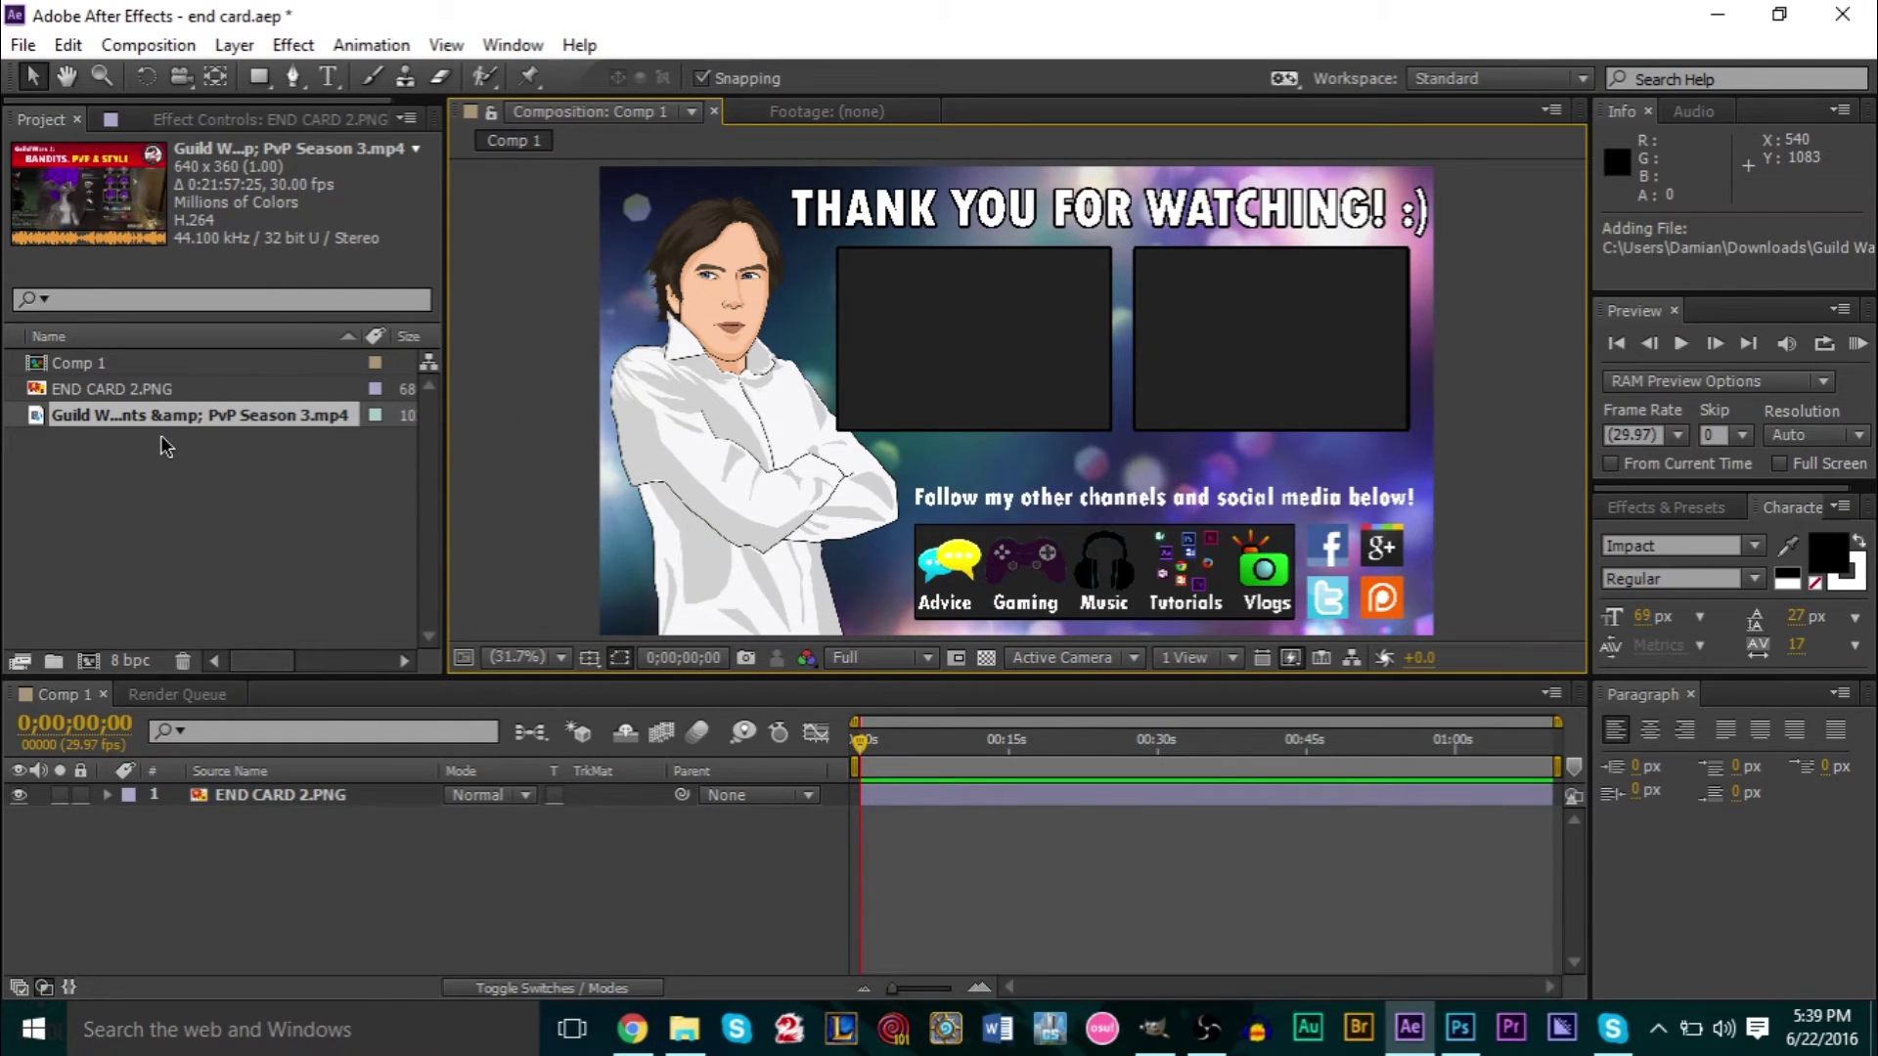
# Import the Guild Wars 2 PVP Free Roaming Spectator Camera Exploration MP4 from Downloads into the After Effects project.
pyautogui.hotkey('alt', 'Tab')
pyautogui.hotkey('alt', 'Tab')
pyautogui.moveTo(419, 669); pyautogui.dragTo(269, 548)
pyautogui.hotkey('alt', 'Tab')
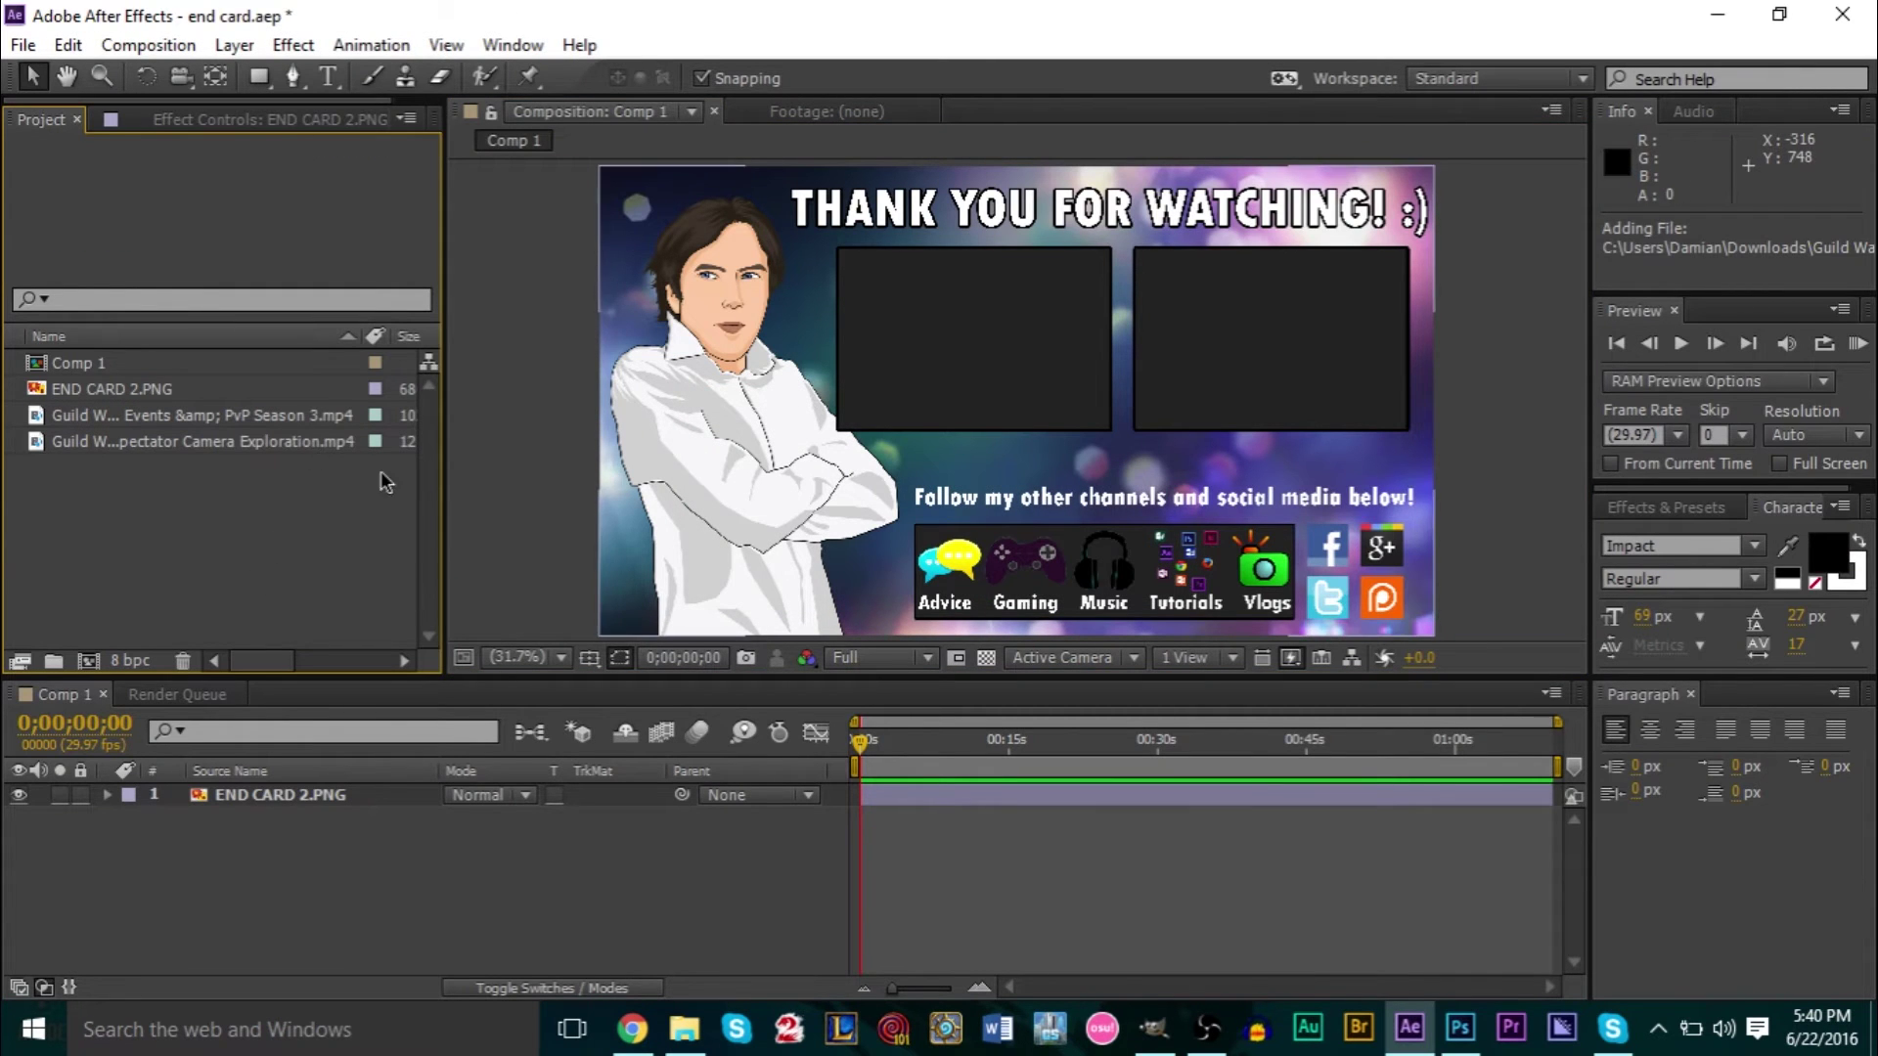
# Add the PvP Season 3 video to Comp 1 and position it over the left dark frame at about 873, 420.
pyautogui.moveTo(174, 421); pyautogui.dragTo(981, 348)
pyautogui.scroll(4, 870, 266)
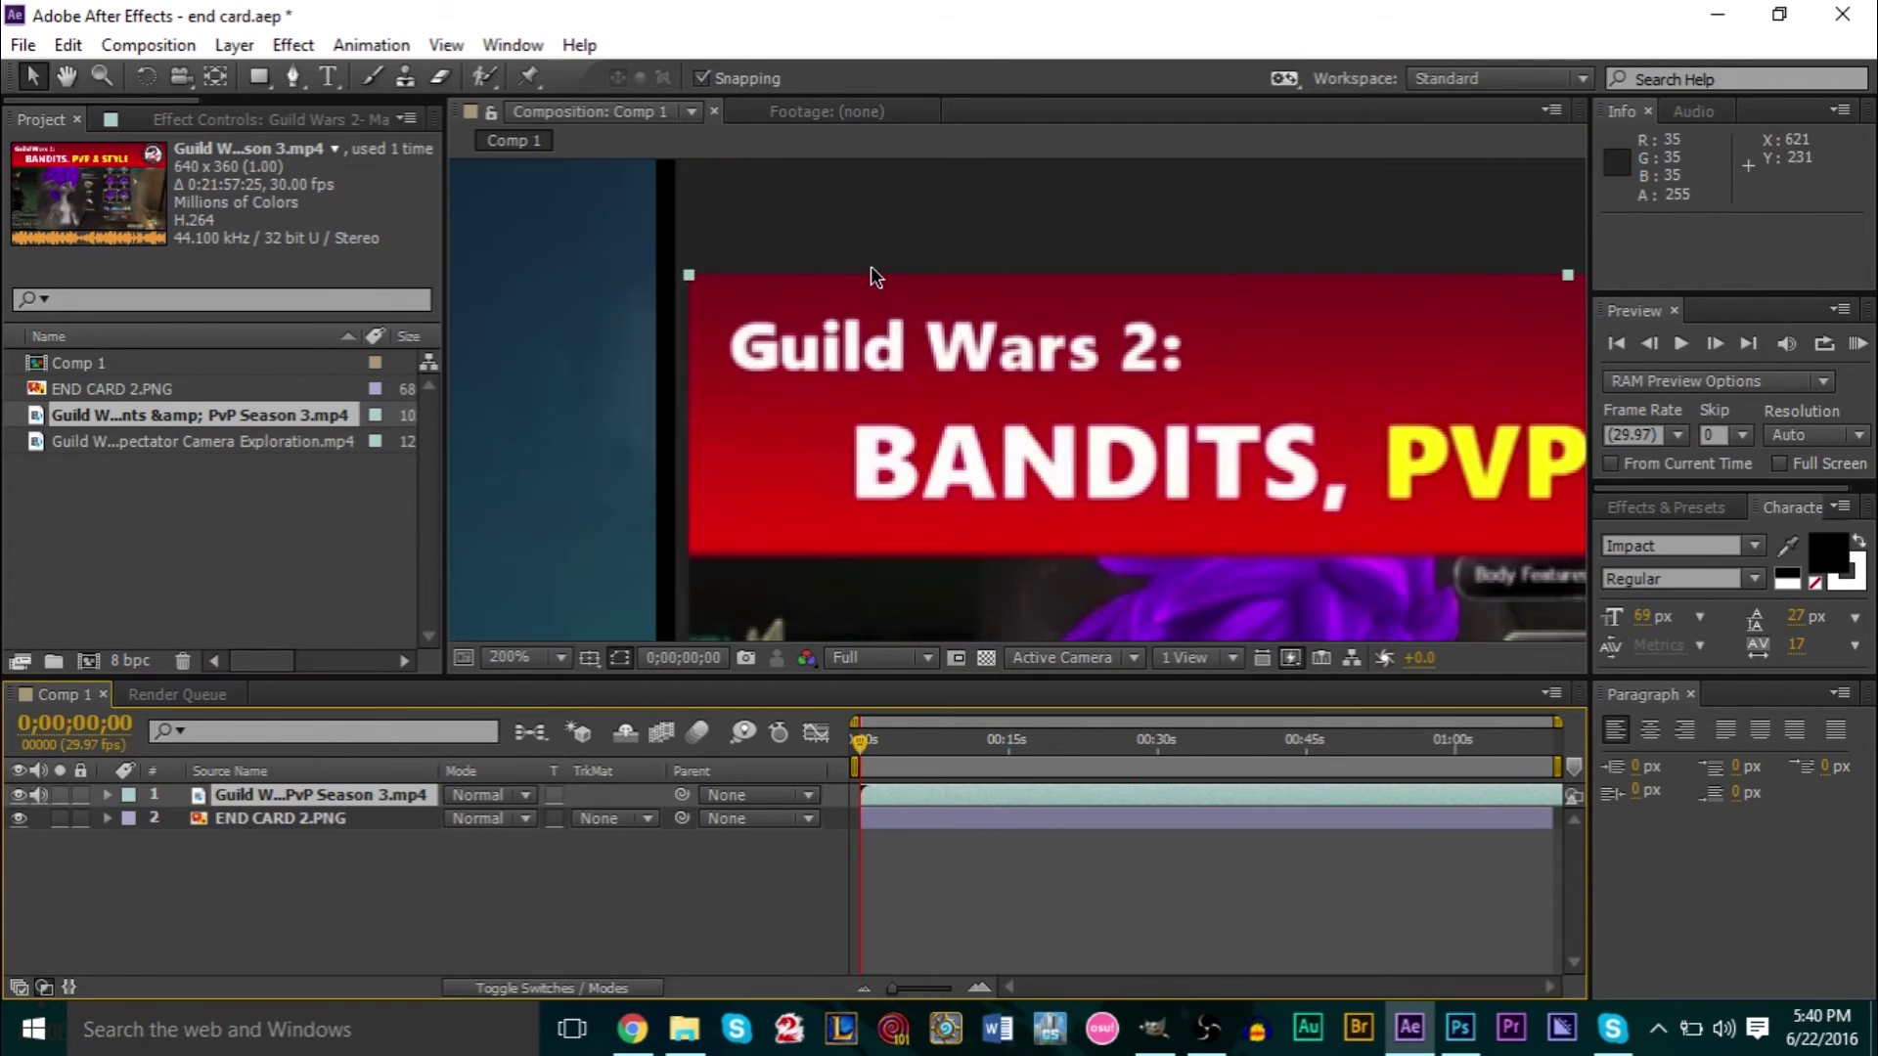
pyautogui.scroll(-3, 870, 266)
pyautogui.scroll(2, 1326, 448)
pyautogui.scroll(-2, 1369, 455)
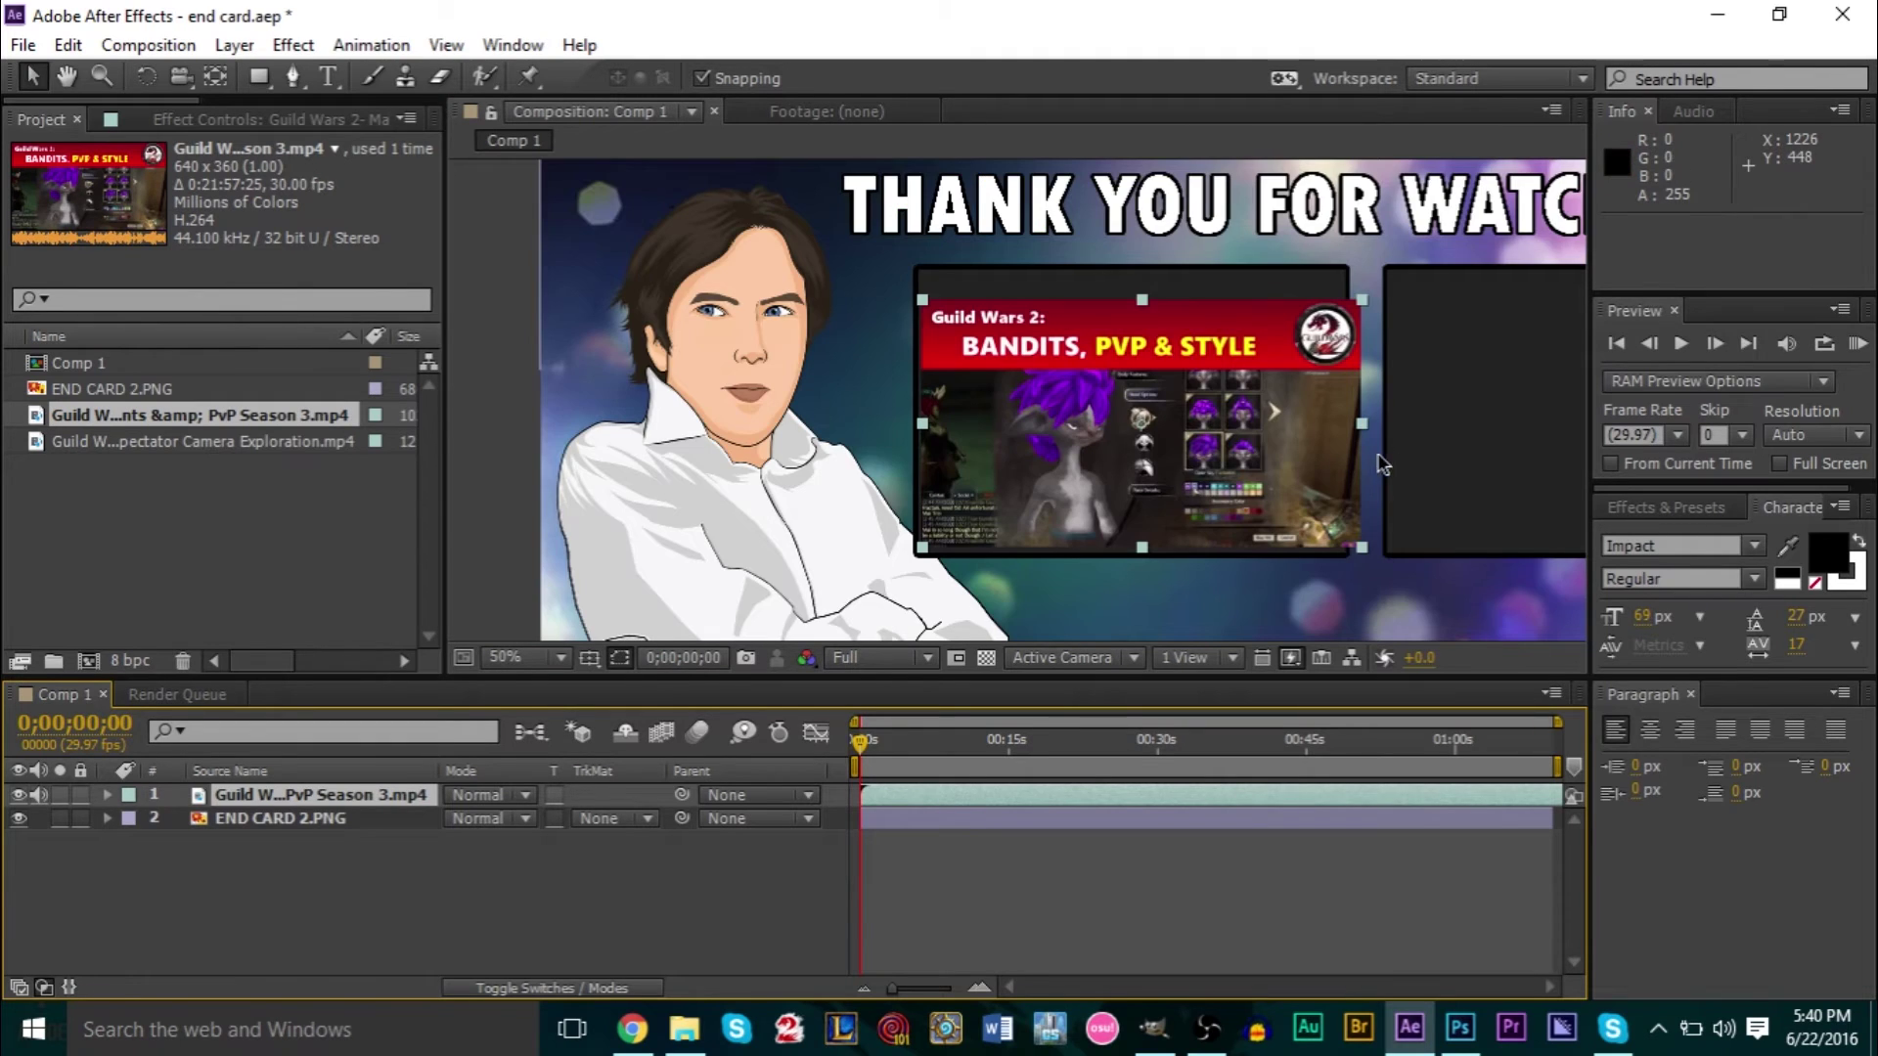
pyautogui.moveTo(1082, 411); pyautogui.dragTo(1082, 413)
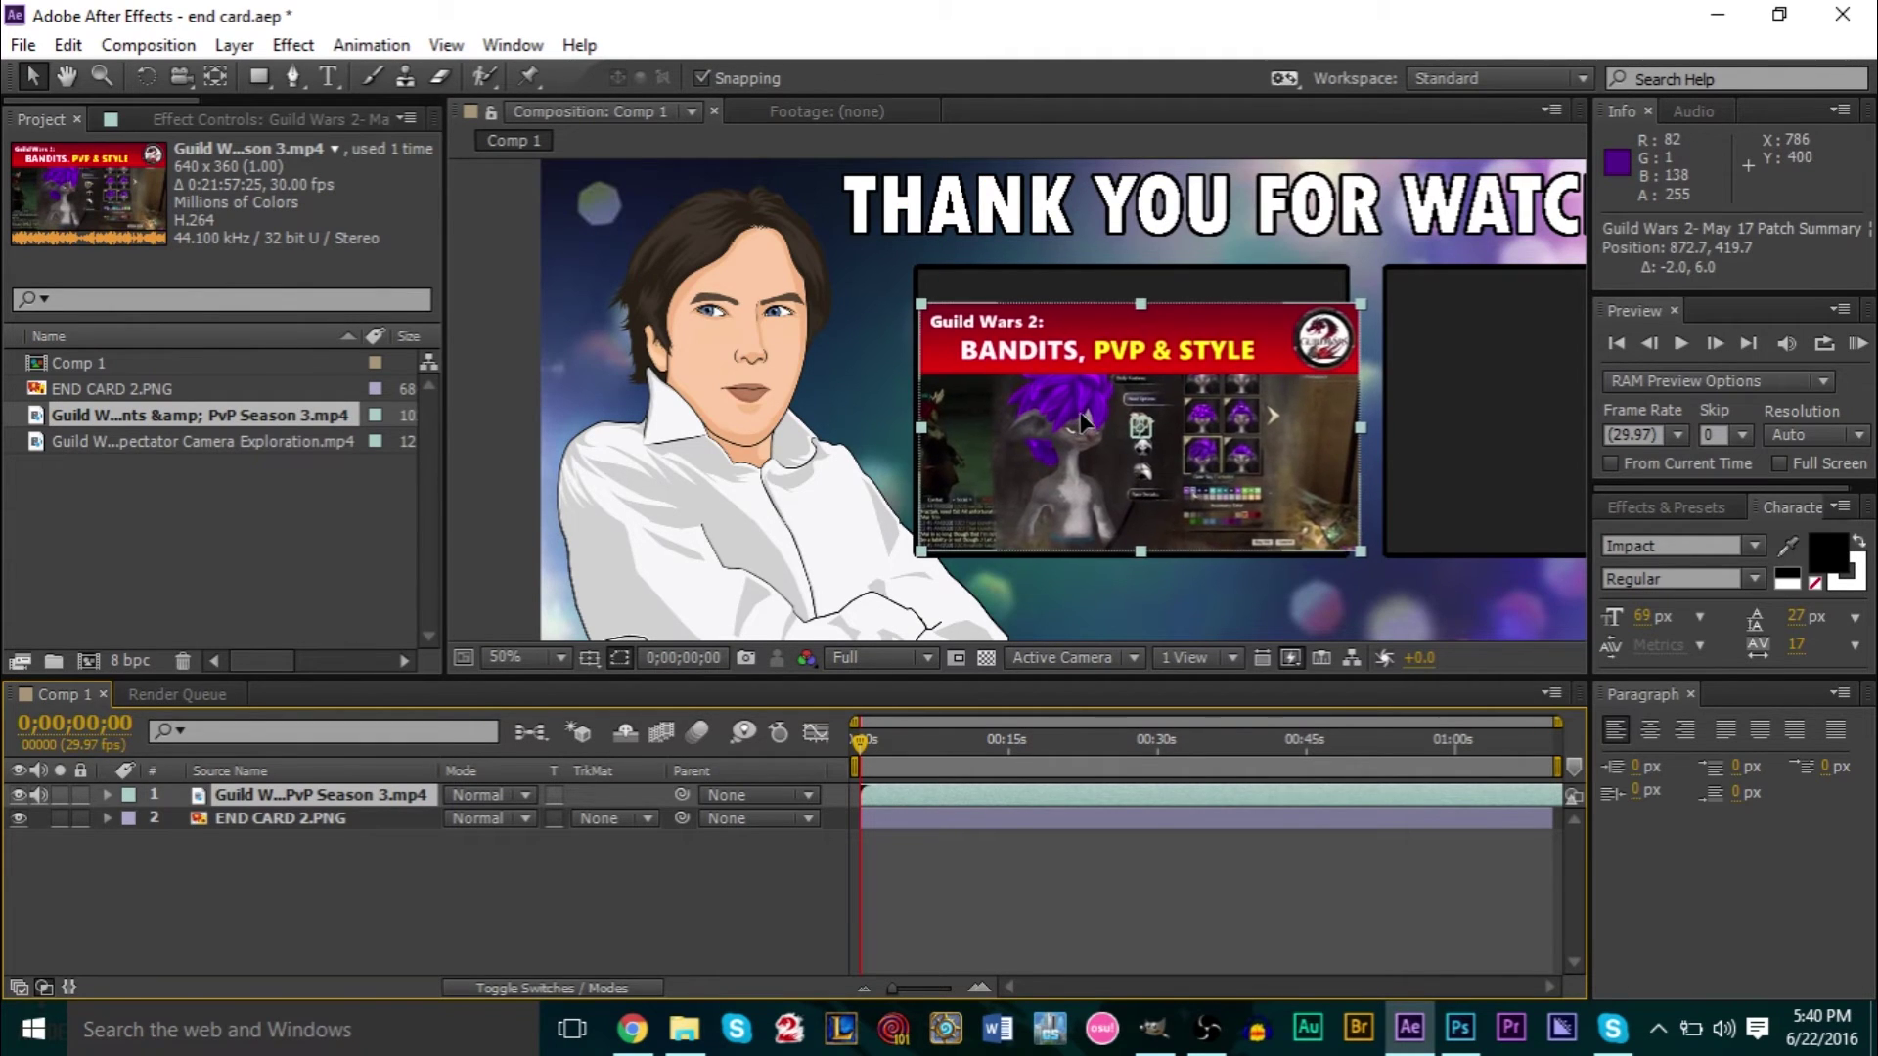
# Align the video's lower-left corner with the inner corner of the left frame, moving it to about 868, 422.
pyautogui.scroll(2, 1024, 452)
pyautogui.scroll(-2, 949, 479)
pyautogui.scroll(2, 948, 483)
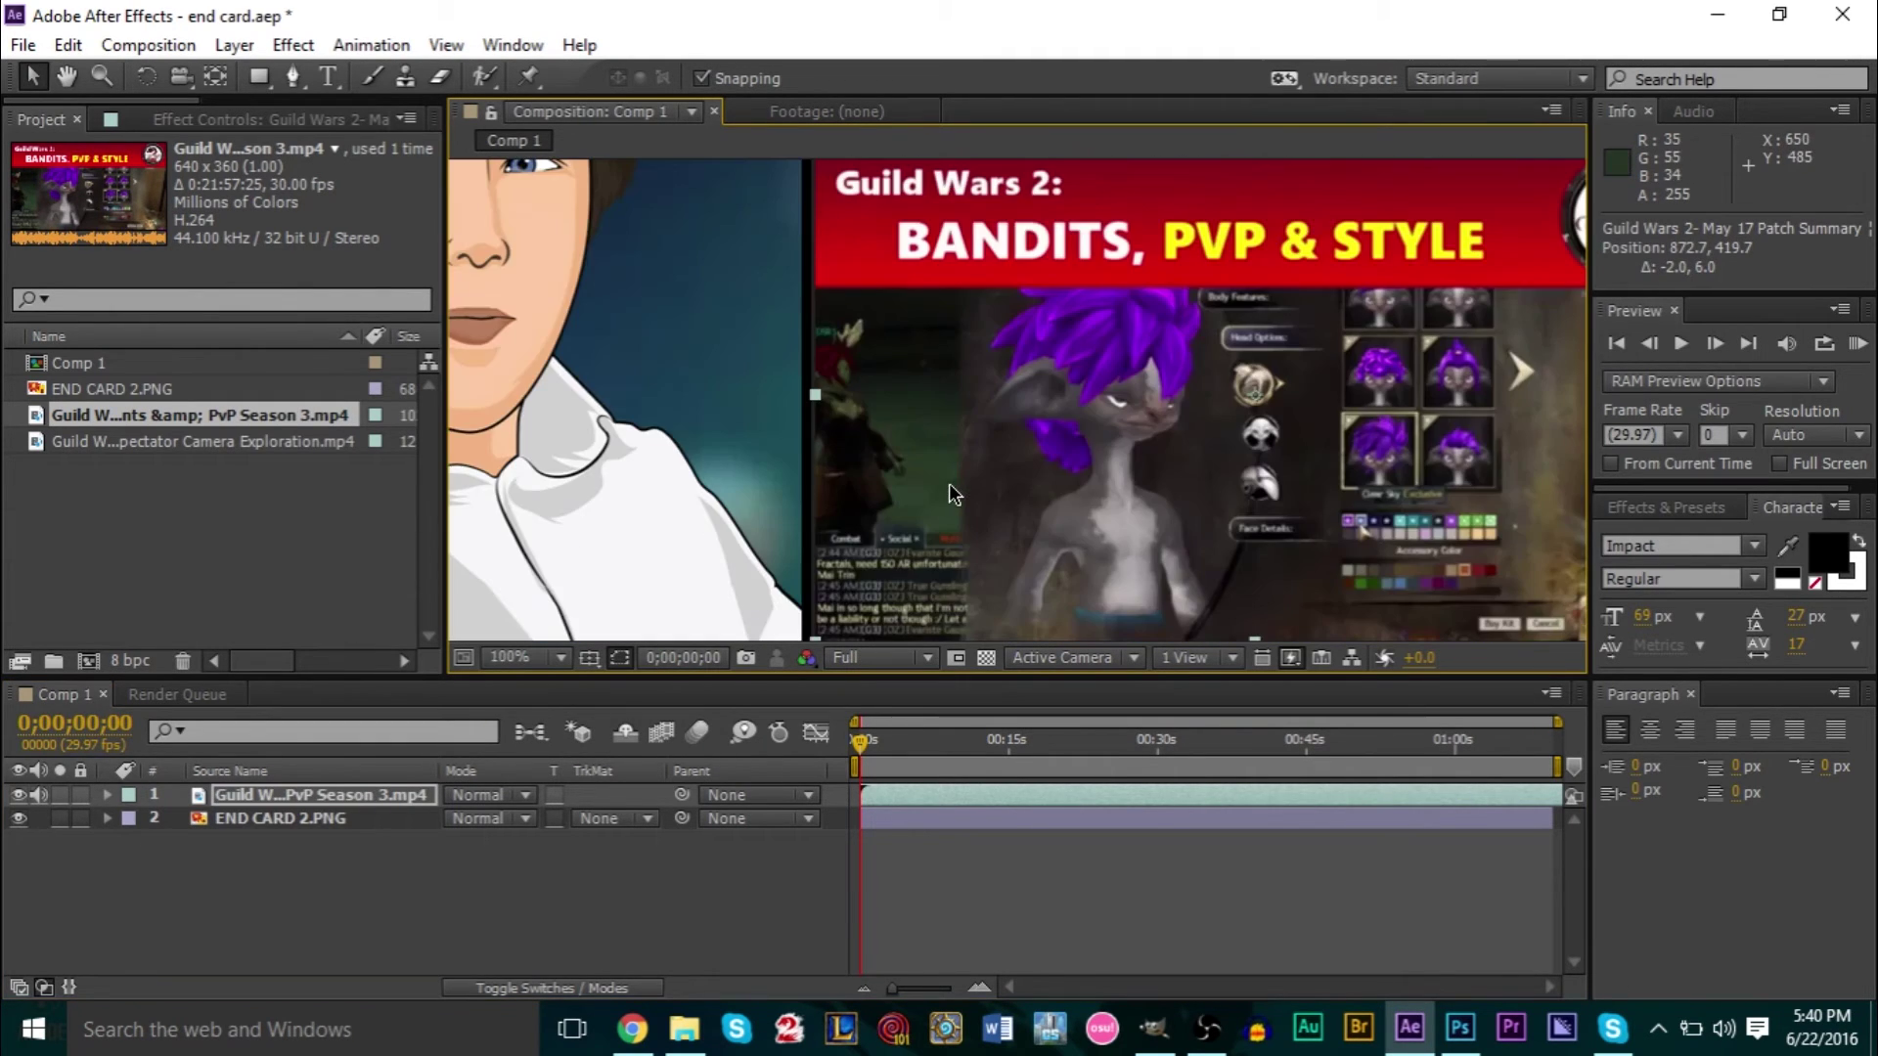
pyautogui.click(68, 78)
pyautogui.moveTo(865, 401); pyautogui.dragTo(906, 256)
pyautogui.scroll(1, 891, 433)
pyautogui.moveTo(981, 460); pyautogui.dragTo(1073, 395)
pyautogui.click(37, 79)
pyautogui.moveTo(893, 362); pyautogui.dragTo(883, 369)
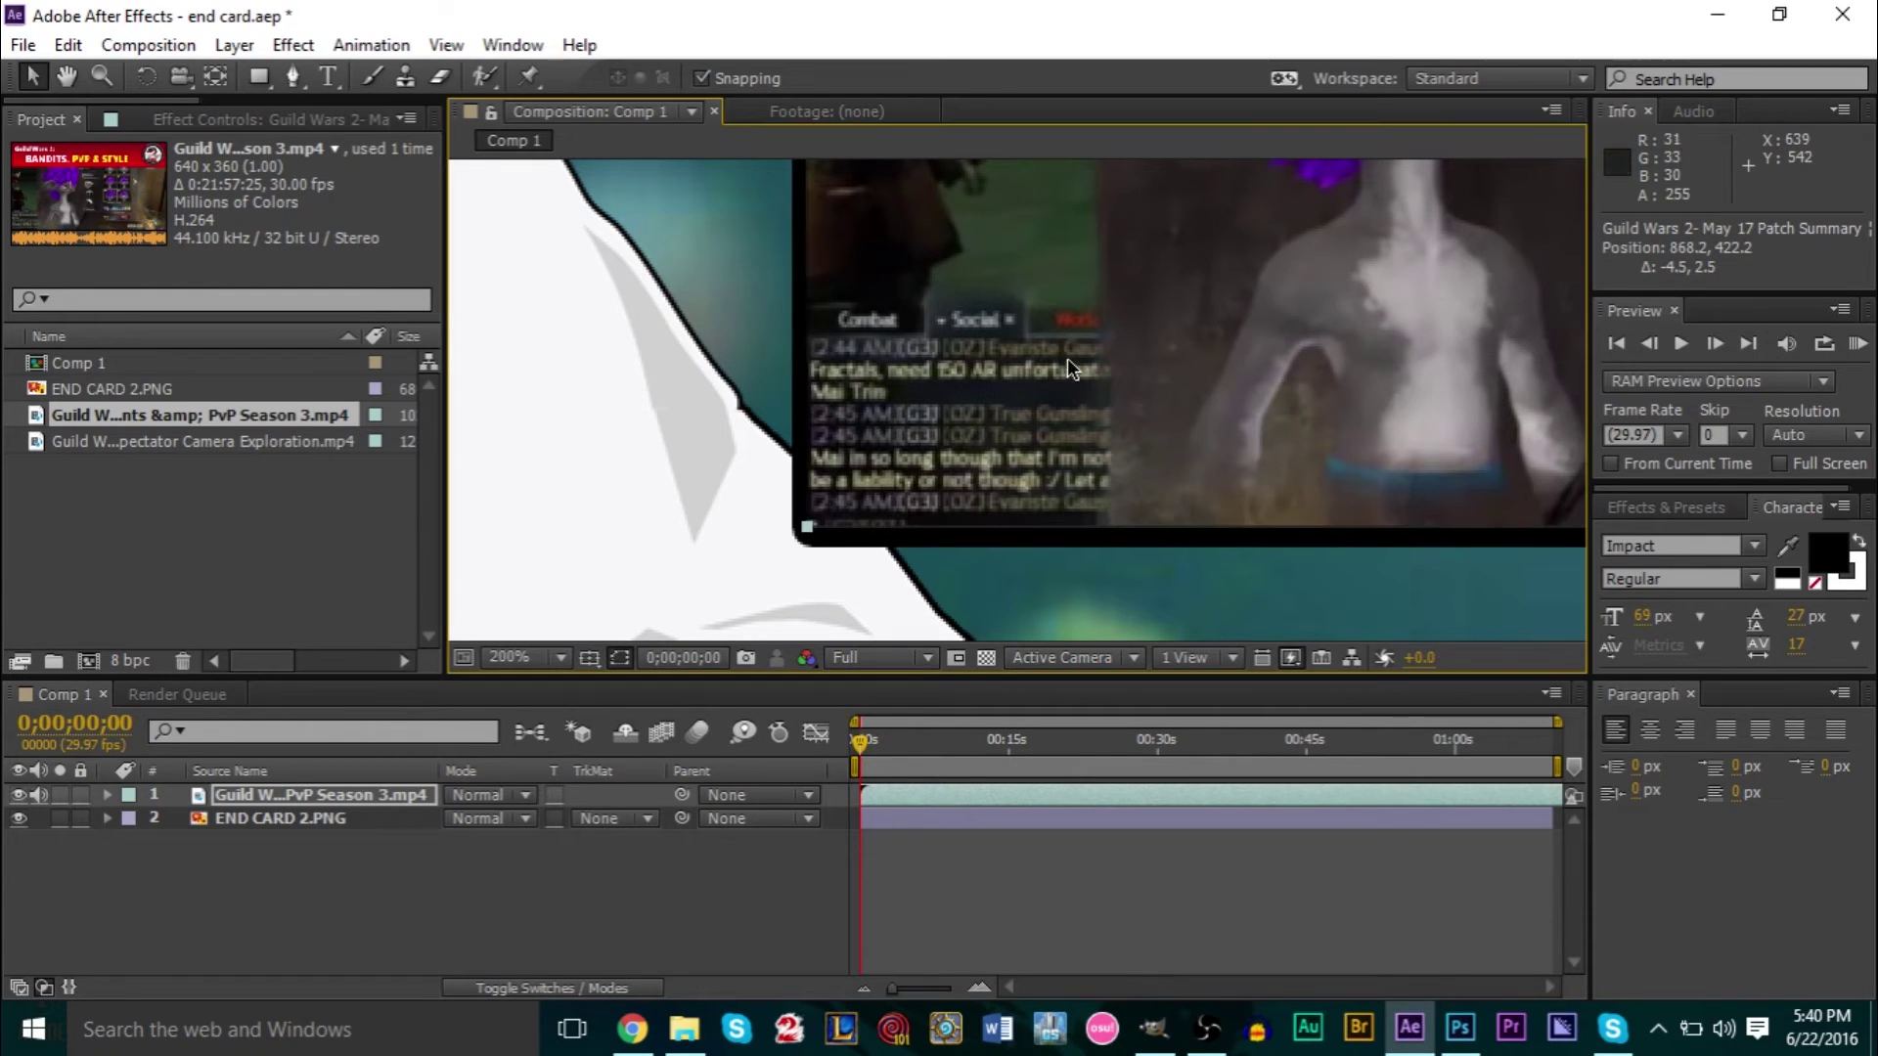
# Scale the PvP Season 3 video to about 95% by 128%, fitting its upper-right corner to the left frame's inner corner.
pyautogui.click(67, 77)
pyautogui.moveTo(1123, 350); pyautogui.dragTo(801, 763)
pyautogui.moveTo(1369, 215); pyautogui.dragTo(627, 718)
pyautogui.moveTo(1140, 485); pyautogui.dragTo(875, 445)
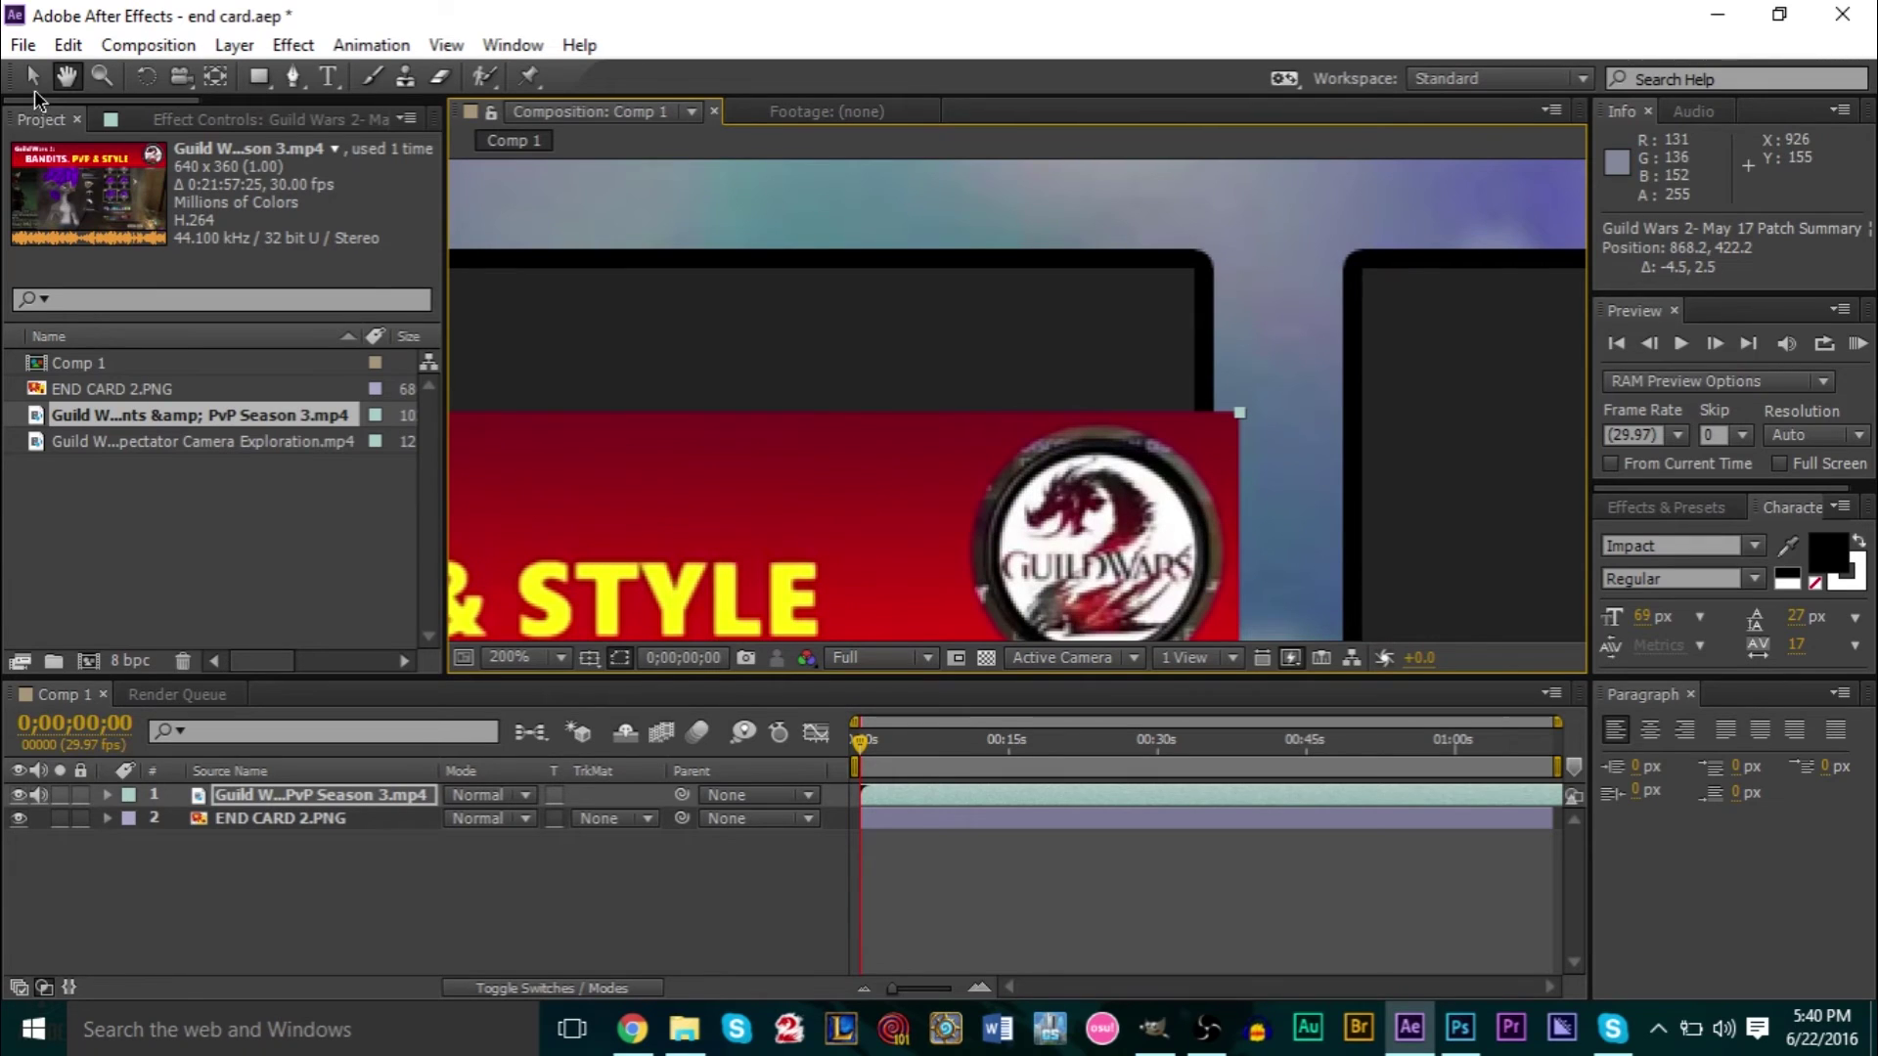
pyautogui.click(32, 78)
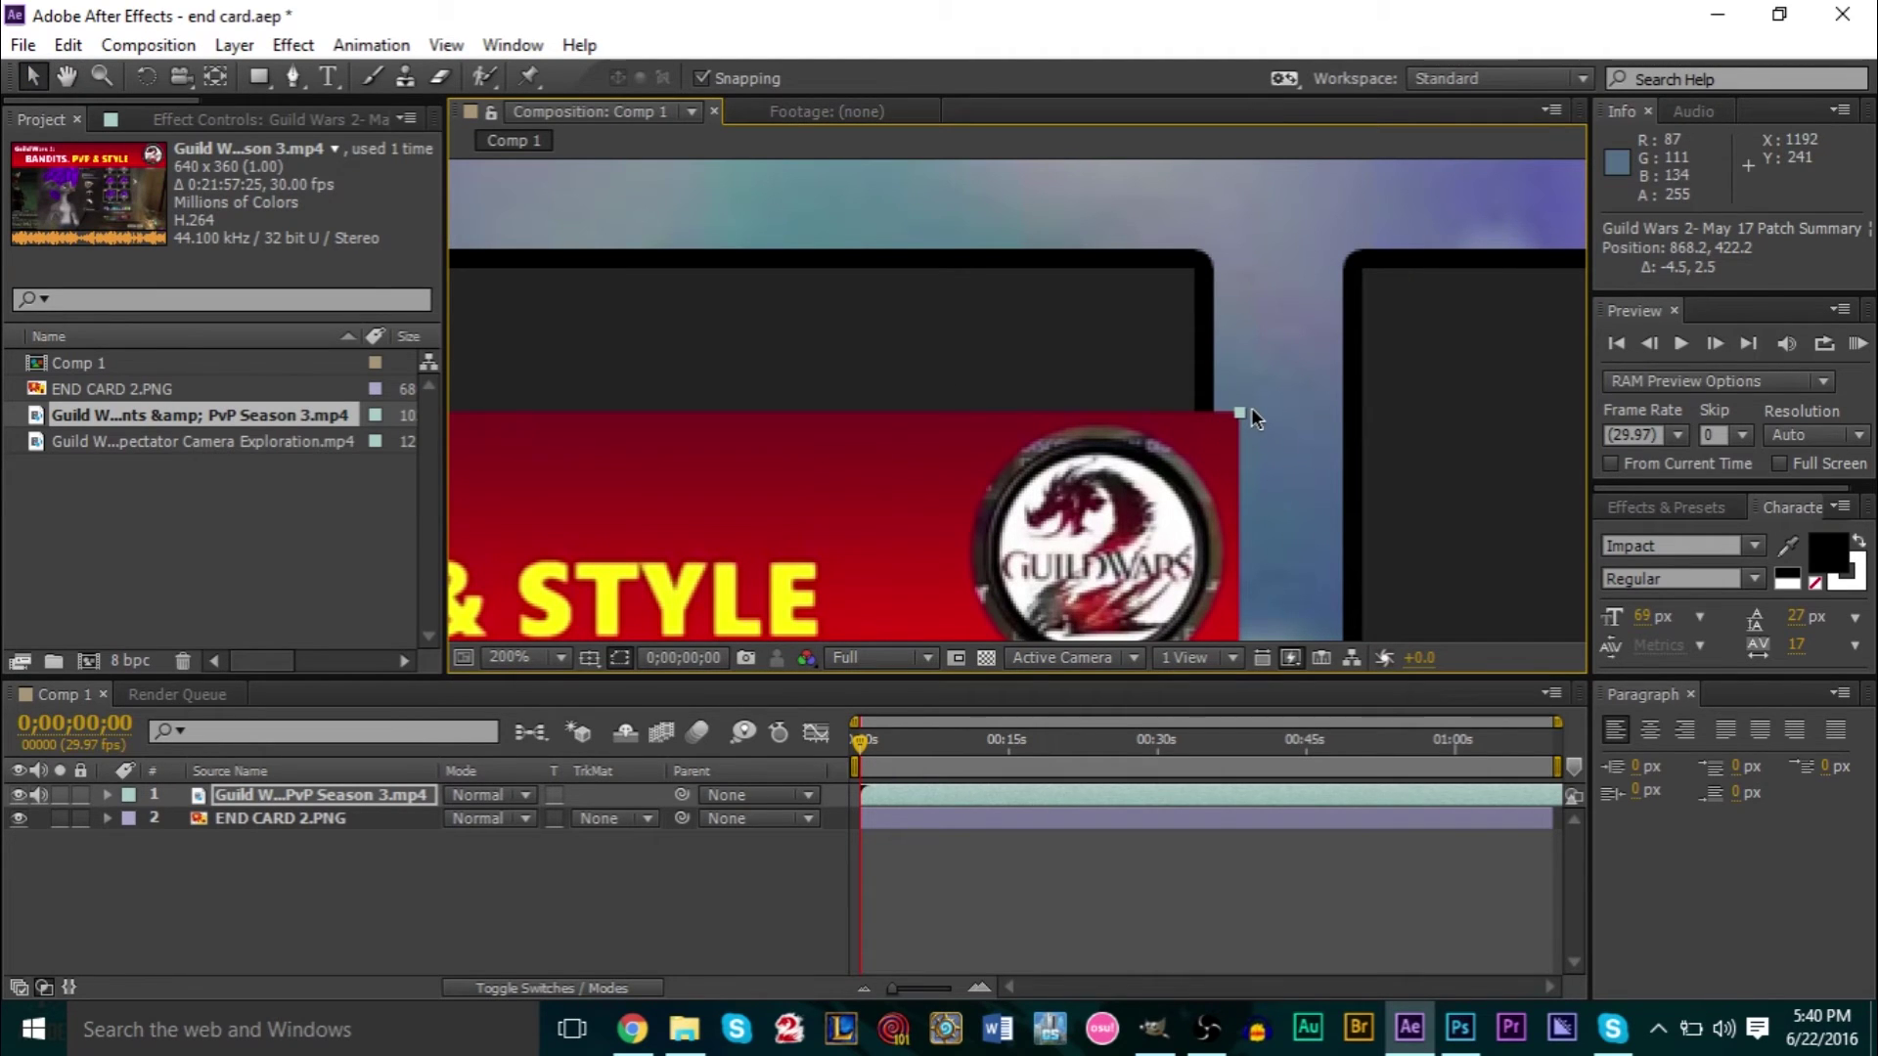
pyautogui.moveTo(1241, 409); pyautogui.dragTo(1203, 282)
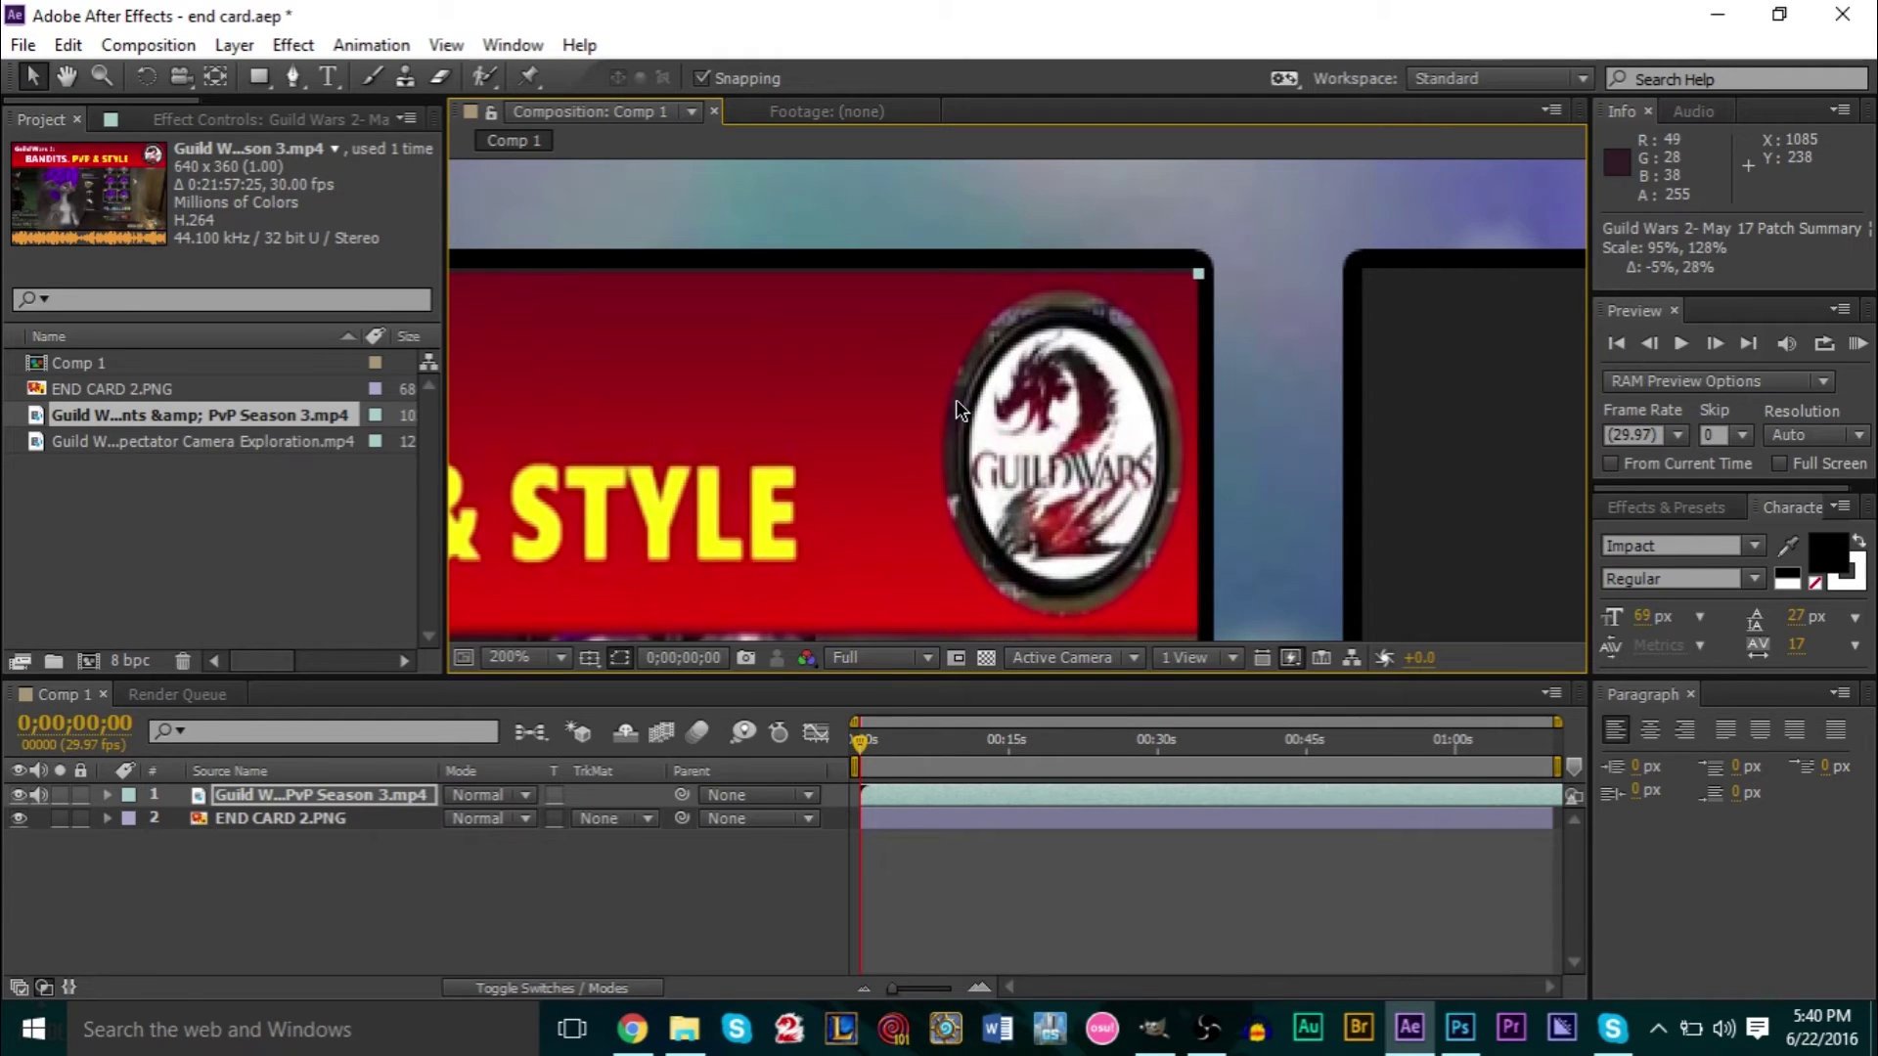
# Stretch the video's upper-left corner to about 99% by 130% scale and move the video to about 867, 419.
pyautogui.scroll(-3, 954, 399)
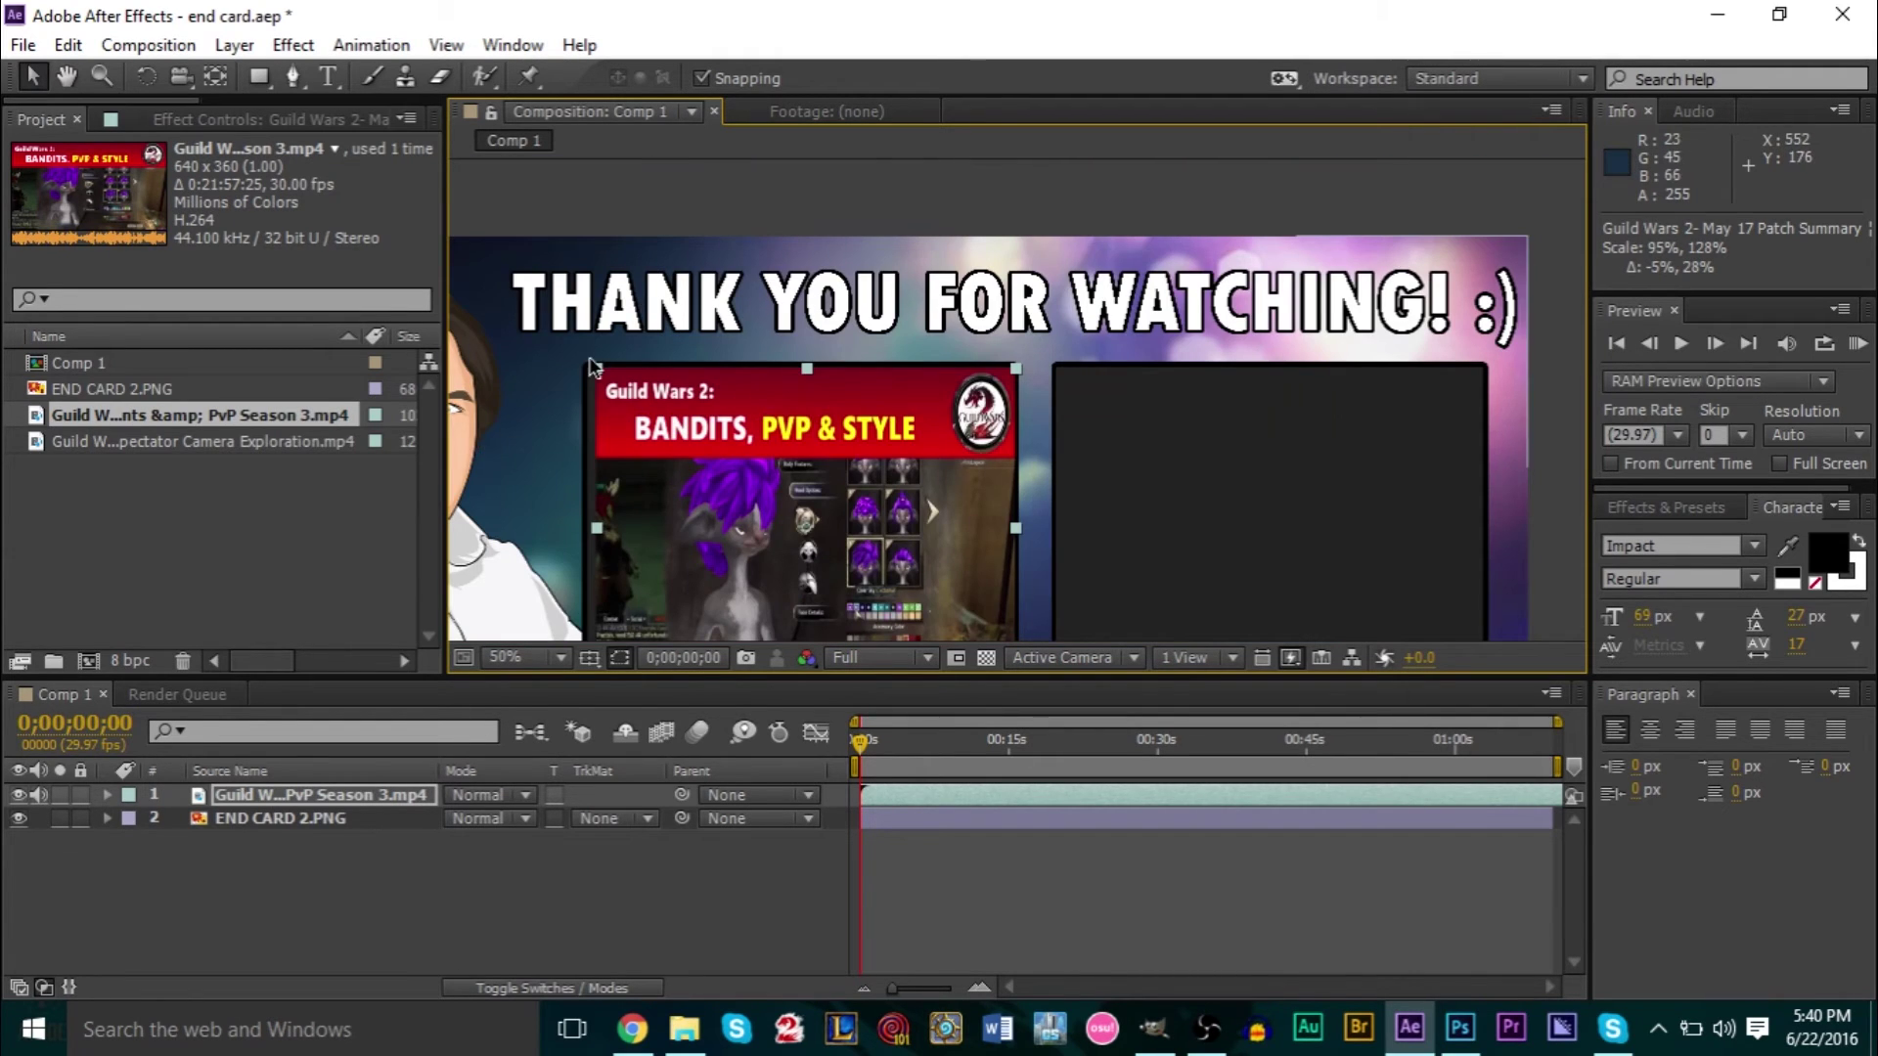
pyautogui.scroll(4, 589, 365)
pyautogui.moveTo(629, 400); pyautogui.dragTo(594, 391)
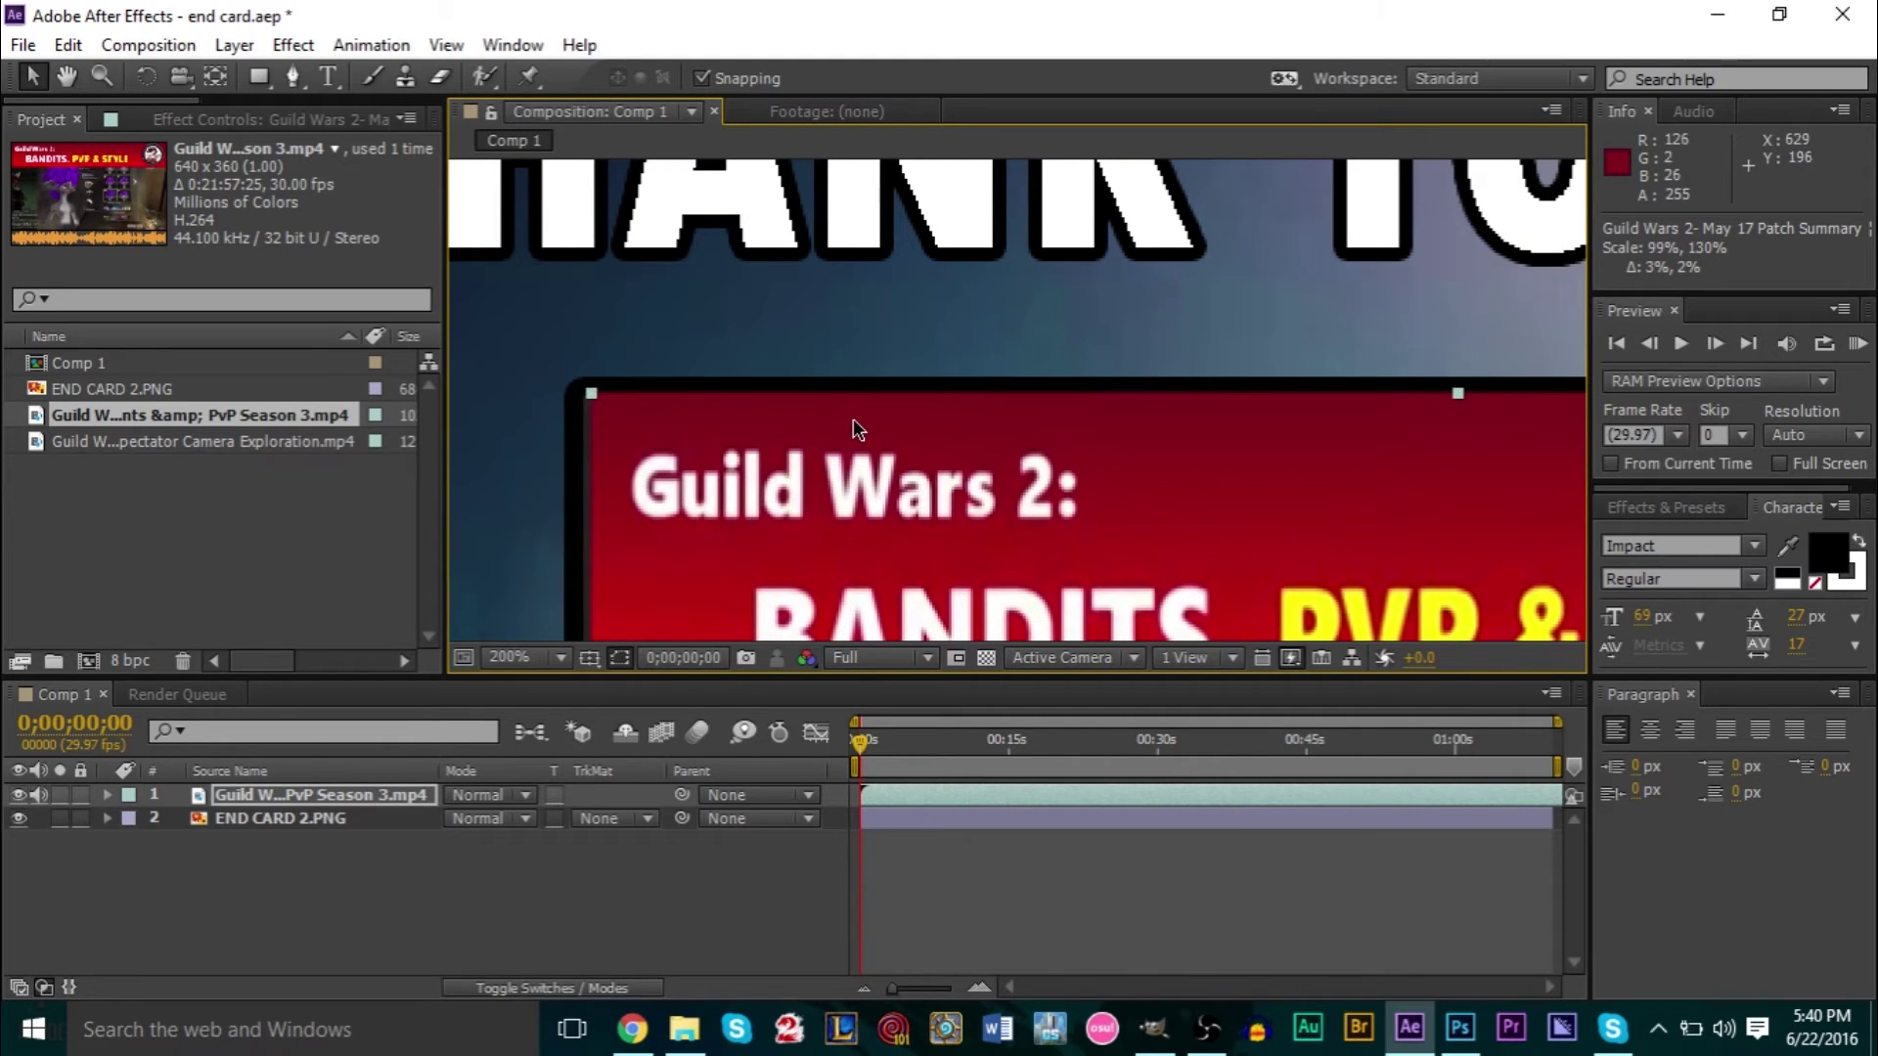
pyautogui.scroll(-2, 853, 420)
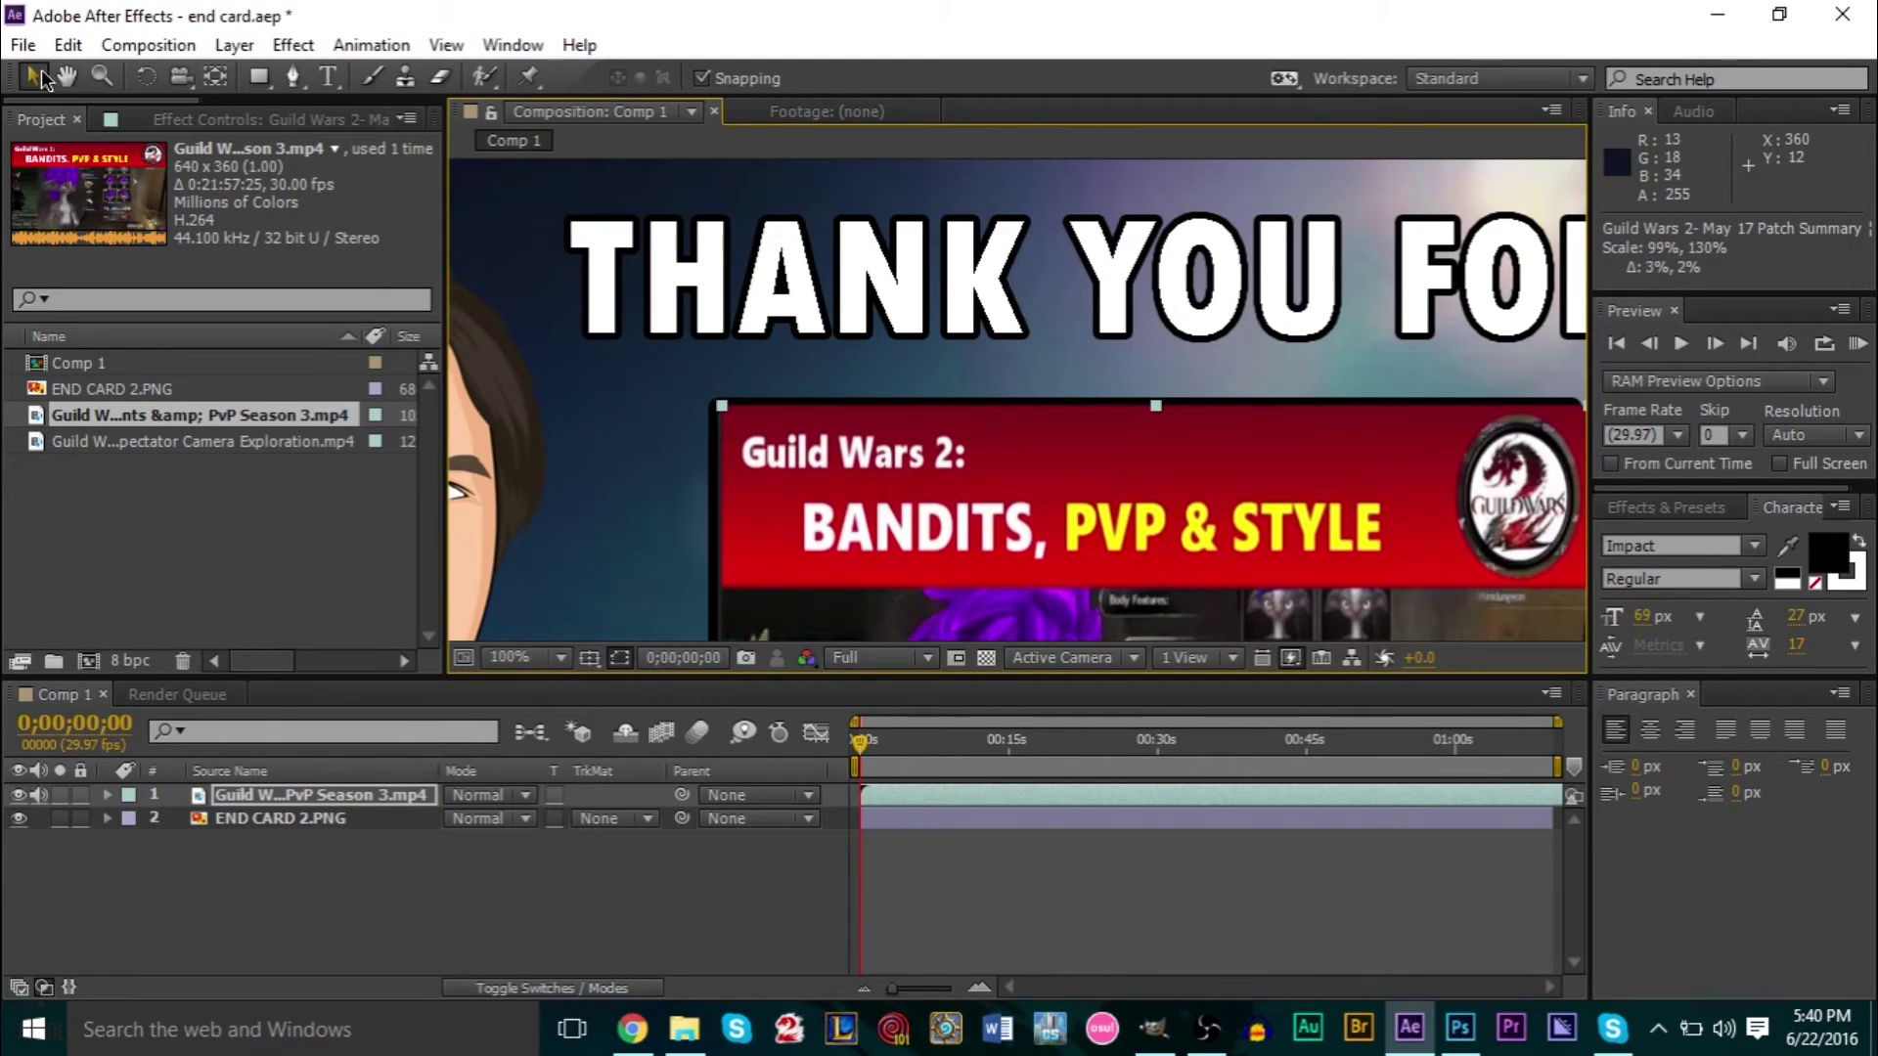
pyautogui.moveTo(810, 461); pyautogui.dragTo(809, 459)
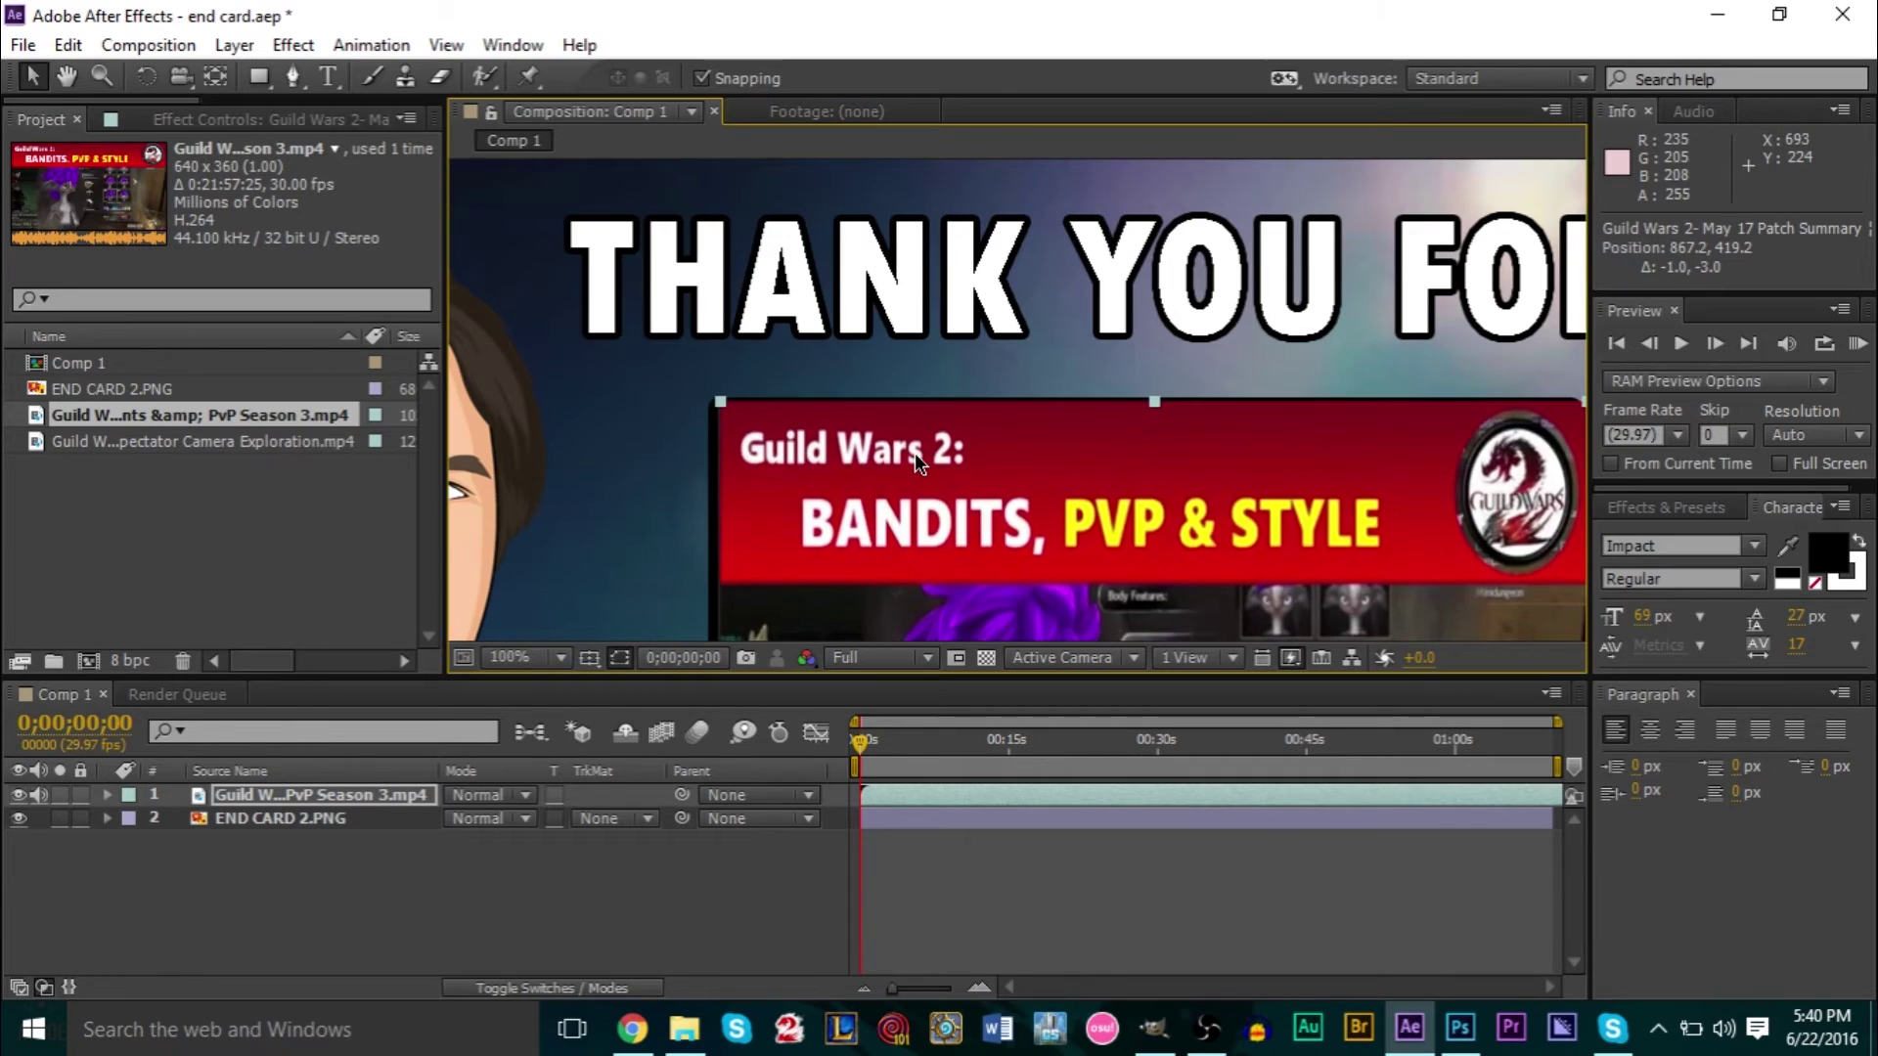
# Resize the video from its lower-right corner to a scale of about 97% by 109%.
pyautogui.scroll(-4, 913, 454)
pyautogui.scroll(2, 980, 478)
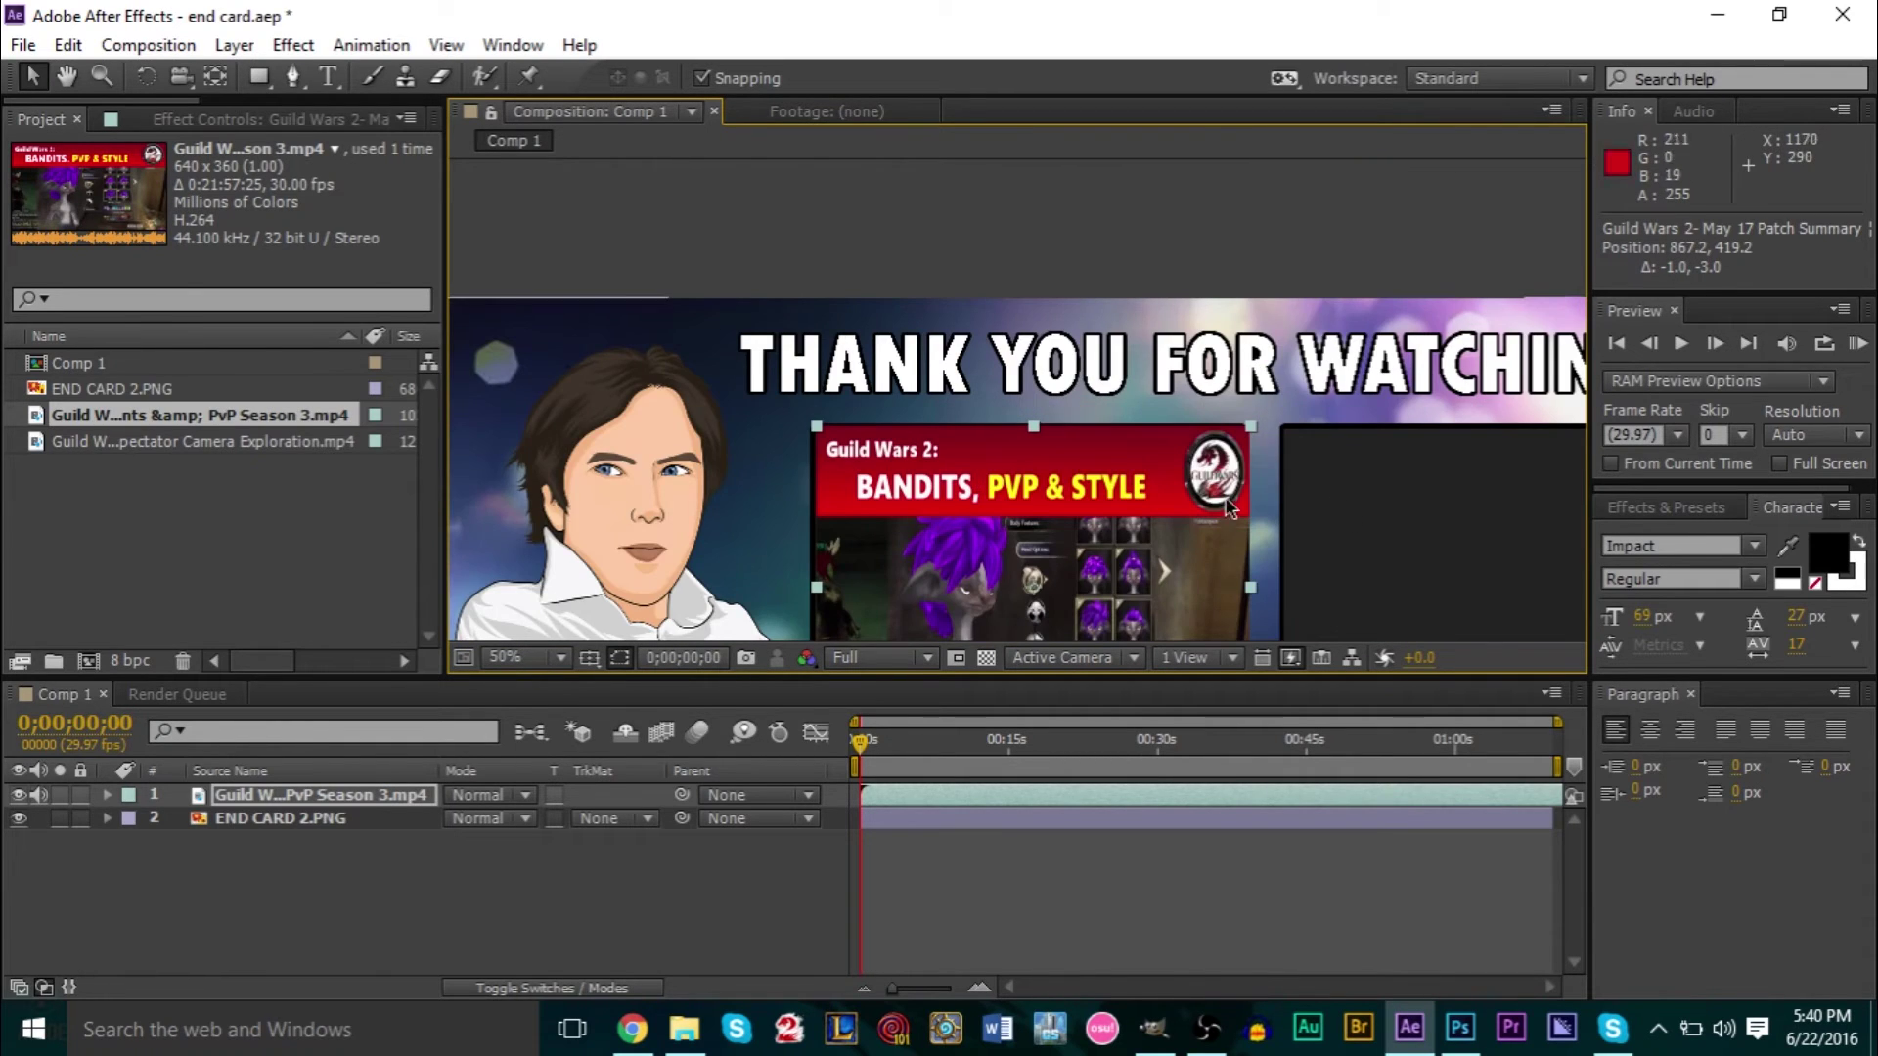
pyautogui.scroll(2, 1271, 501)
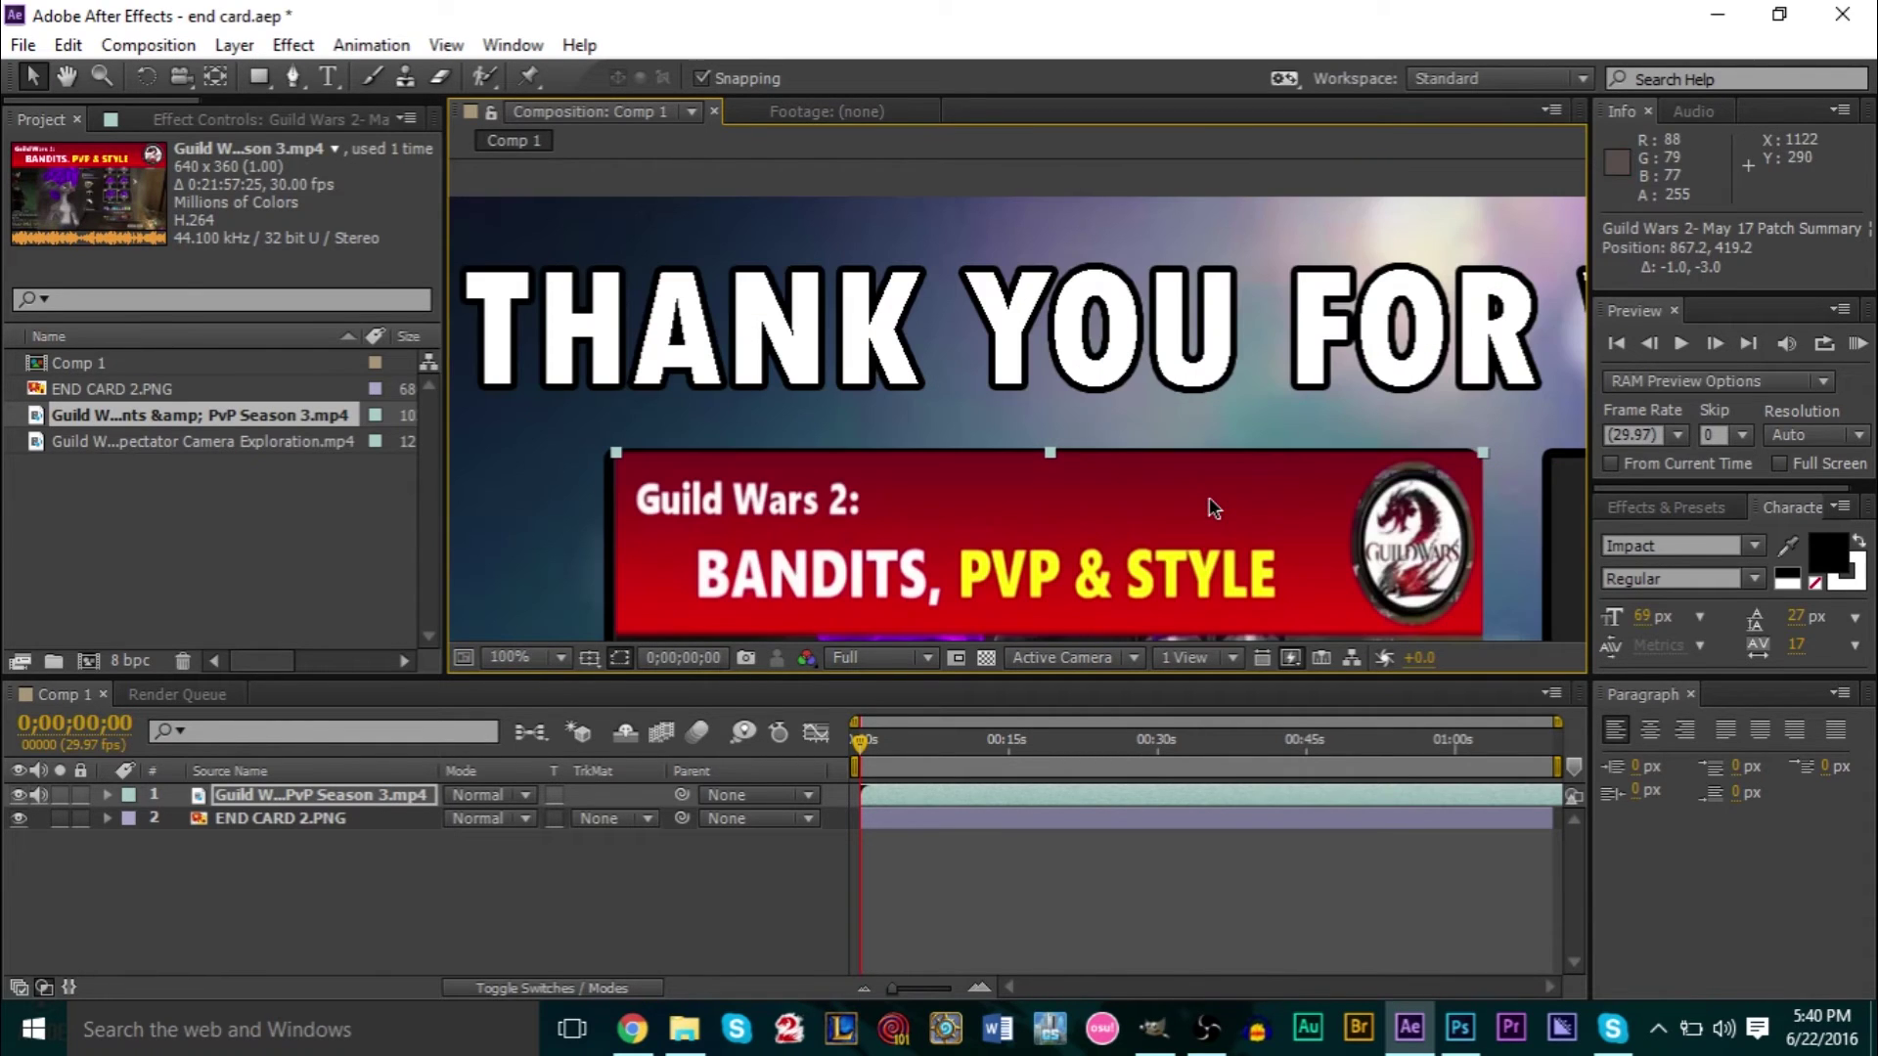
pyautogui.click(67, 76)
pyautogui.moveTo(1001, 483); pyautogui.dragTo(890, 245)
pyautogui.moveTo(1125, 378)
pyautogui.mouseDown()
pyautogui.moveTo(1134, 489)
pyautogui.moveTo(1150, 379)
pyautogui.mouseUp()
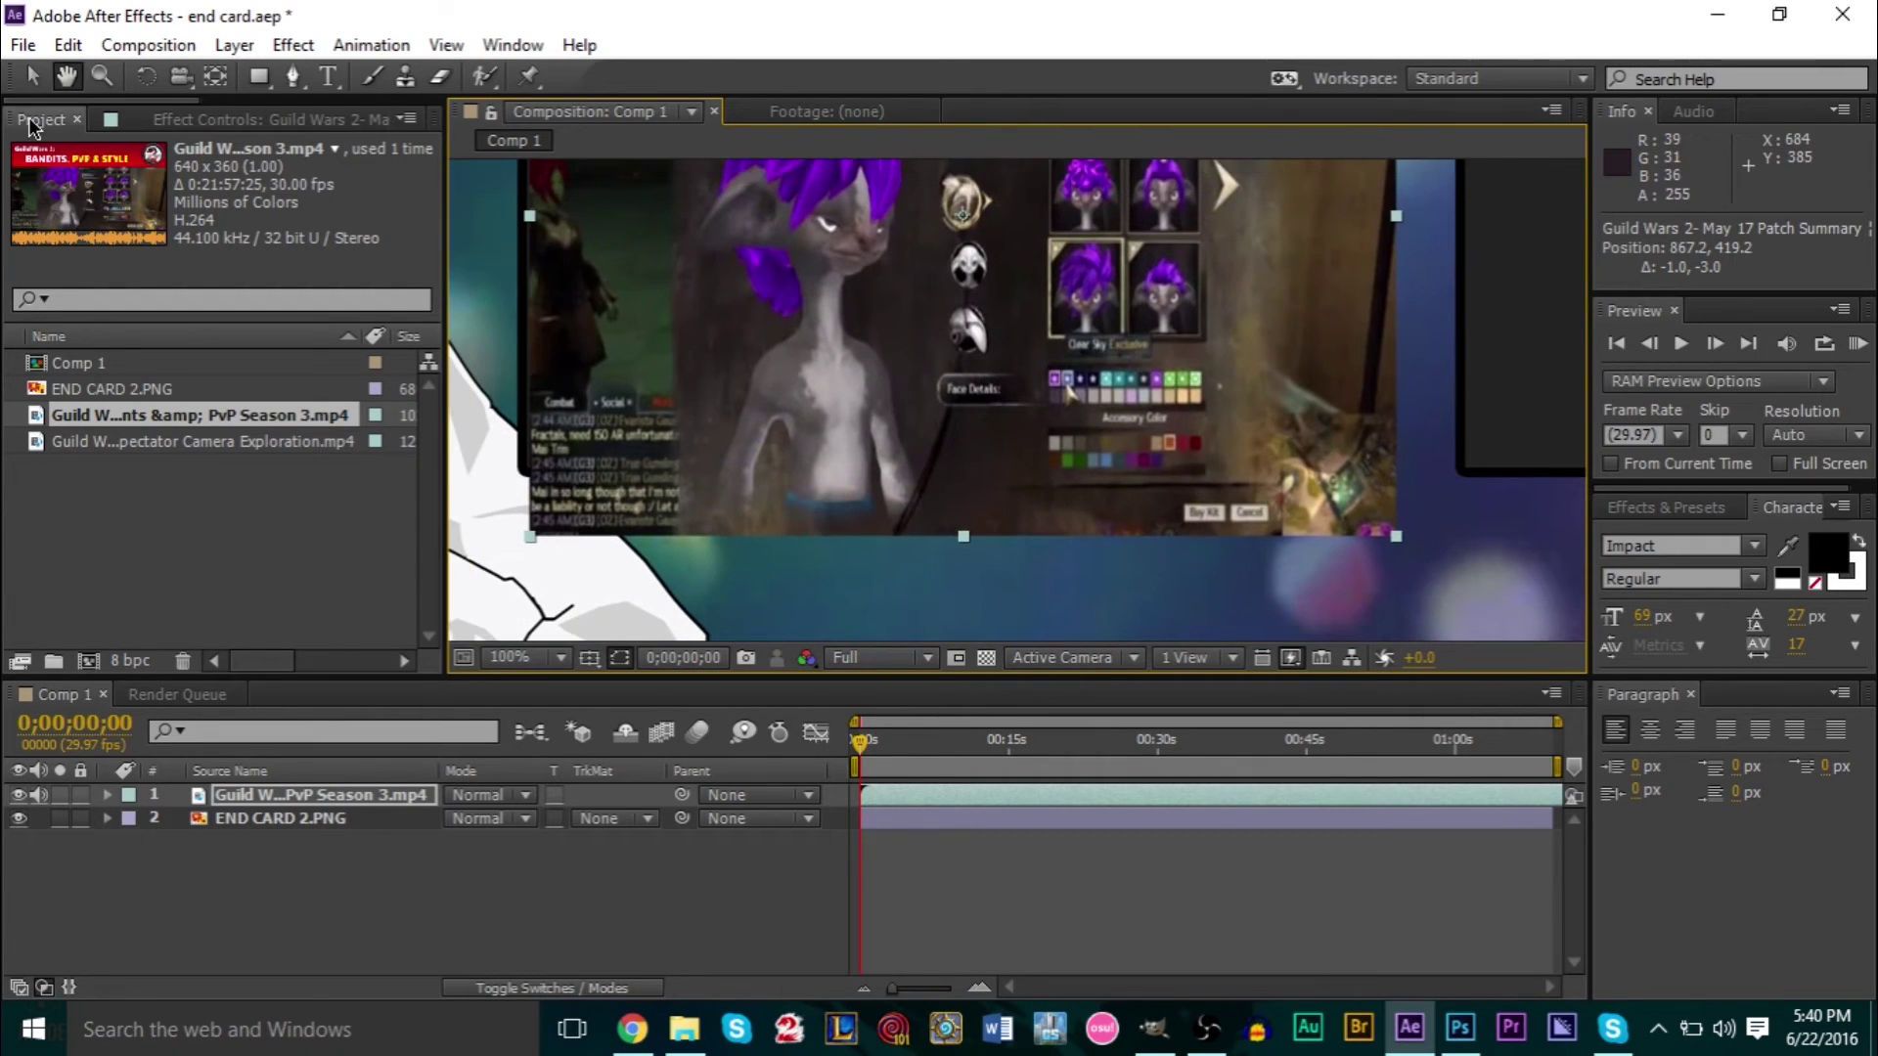
pyautogui.press('v')
pyautogui.moveTo(1403, 540); pyautogui.dragTo(1395, 488)
# Align the video's upper-left corner with the left frame's inner corner, moving it to about 862, 385.
pyautogui.scroll(1, 1396, 494)
pyautogui.scroll(-1, 1396, 494)
pyautogui.click(104, 78)
pyautogui.moveTo(888, 361); pyautogui.dragTo(974, 584)
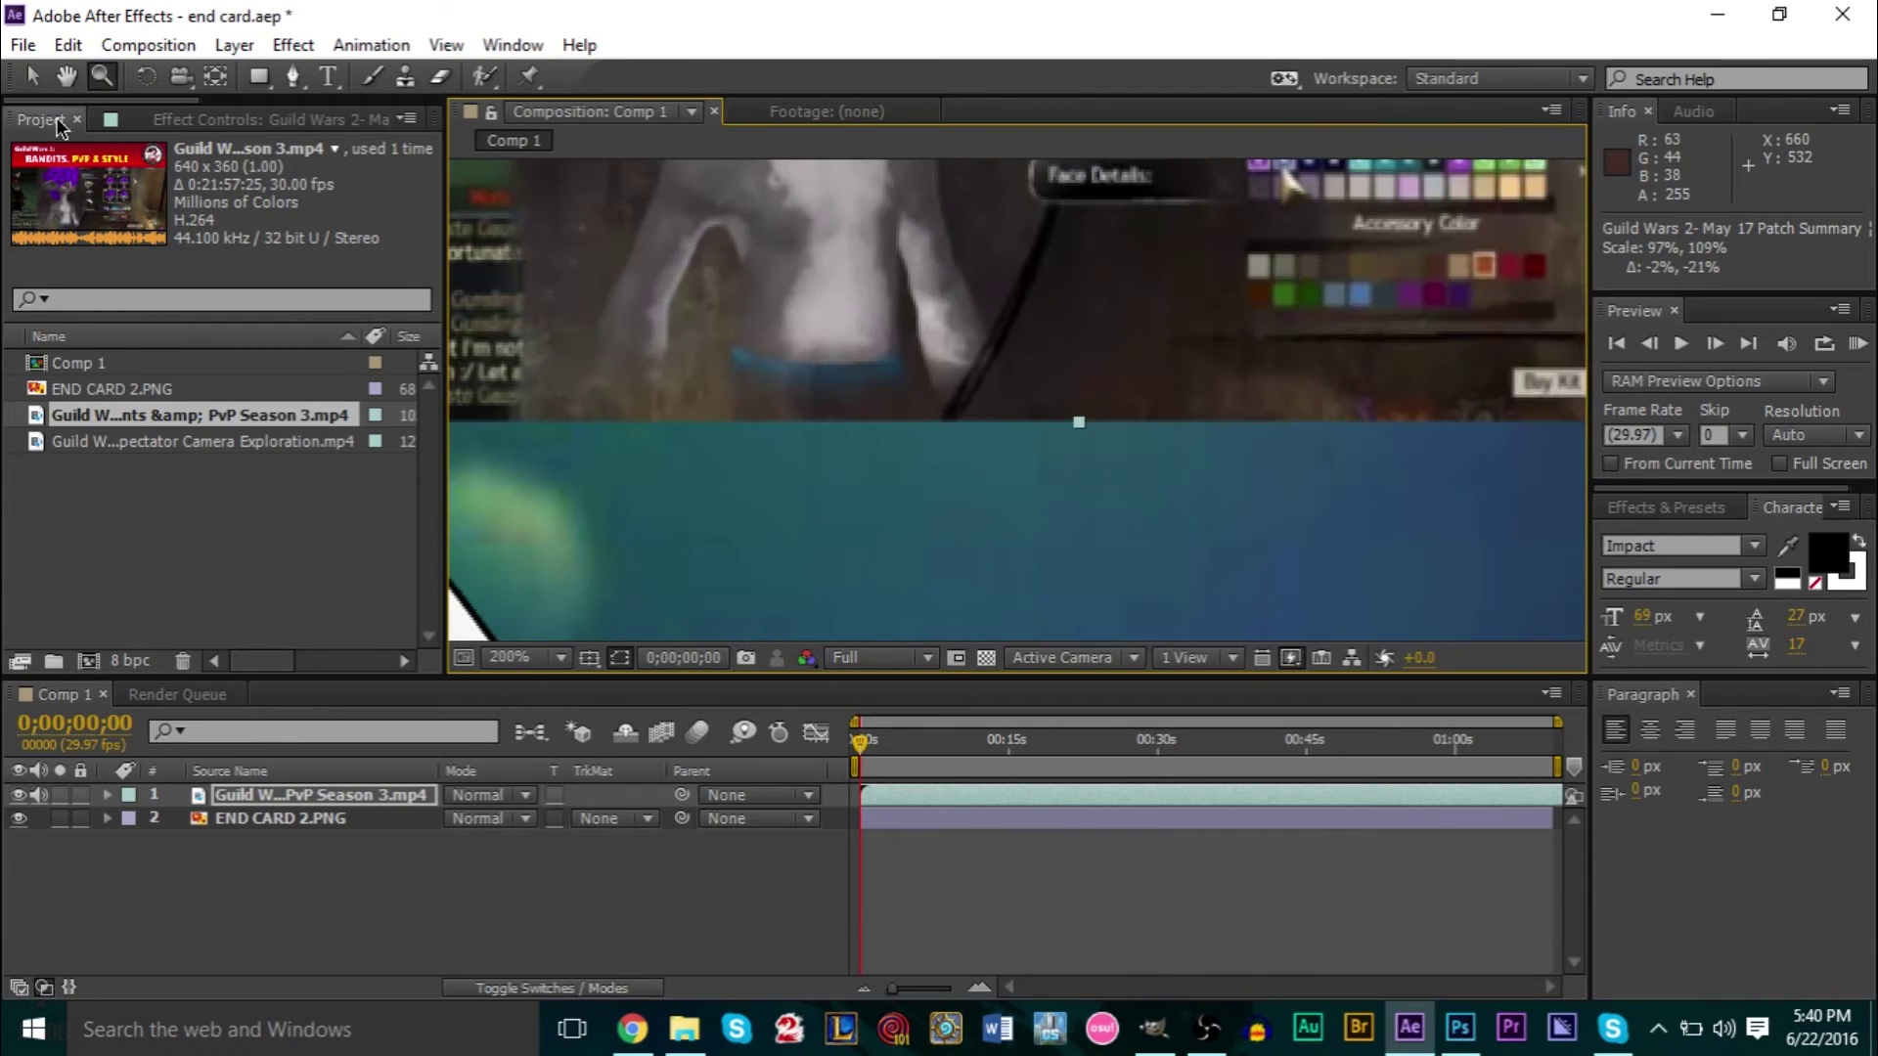
pyautogui.click(66, 76)
pyautogui.moveTo(897, 386); pyautogui.dragTo(1040, 674)
pyautogui.press('v')
pyautogui.moveTo(856, 405); pyautogui.dragTo(818, 344)
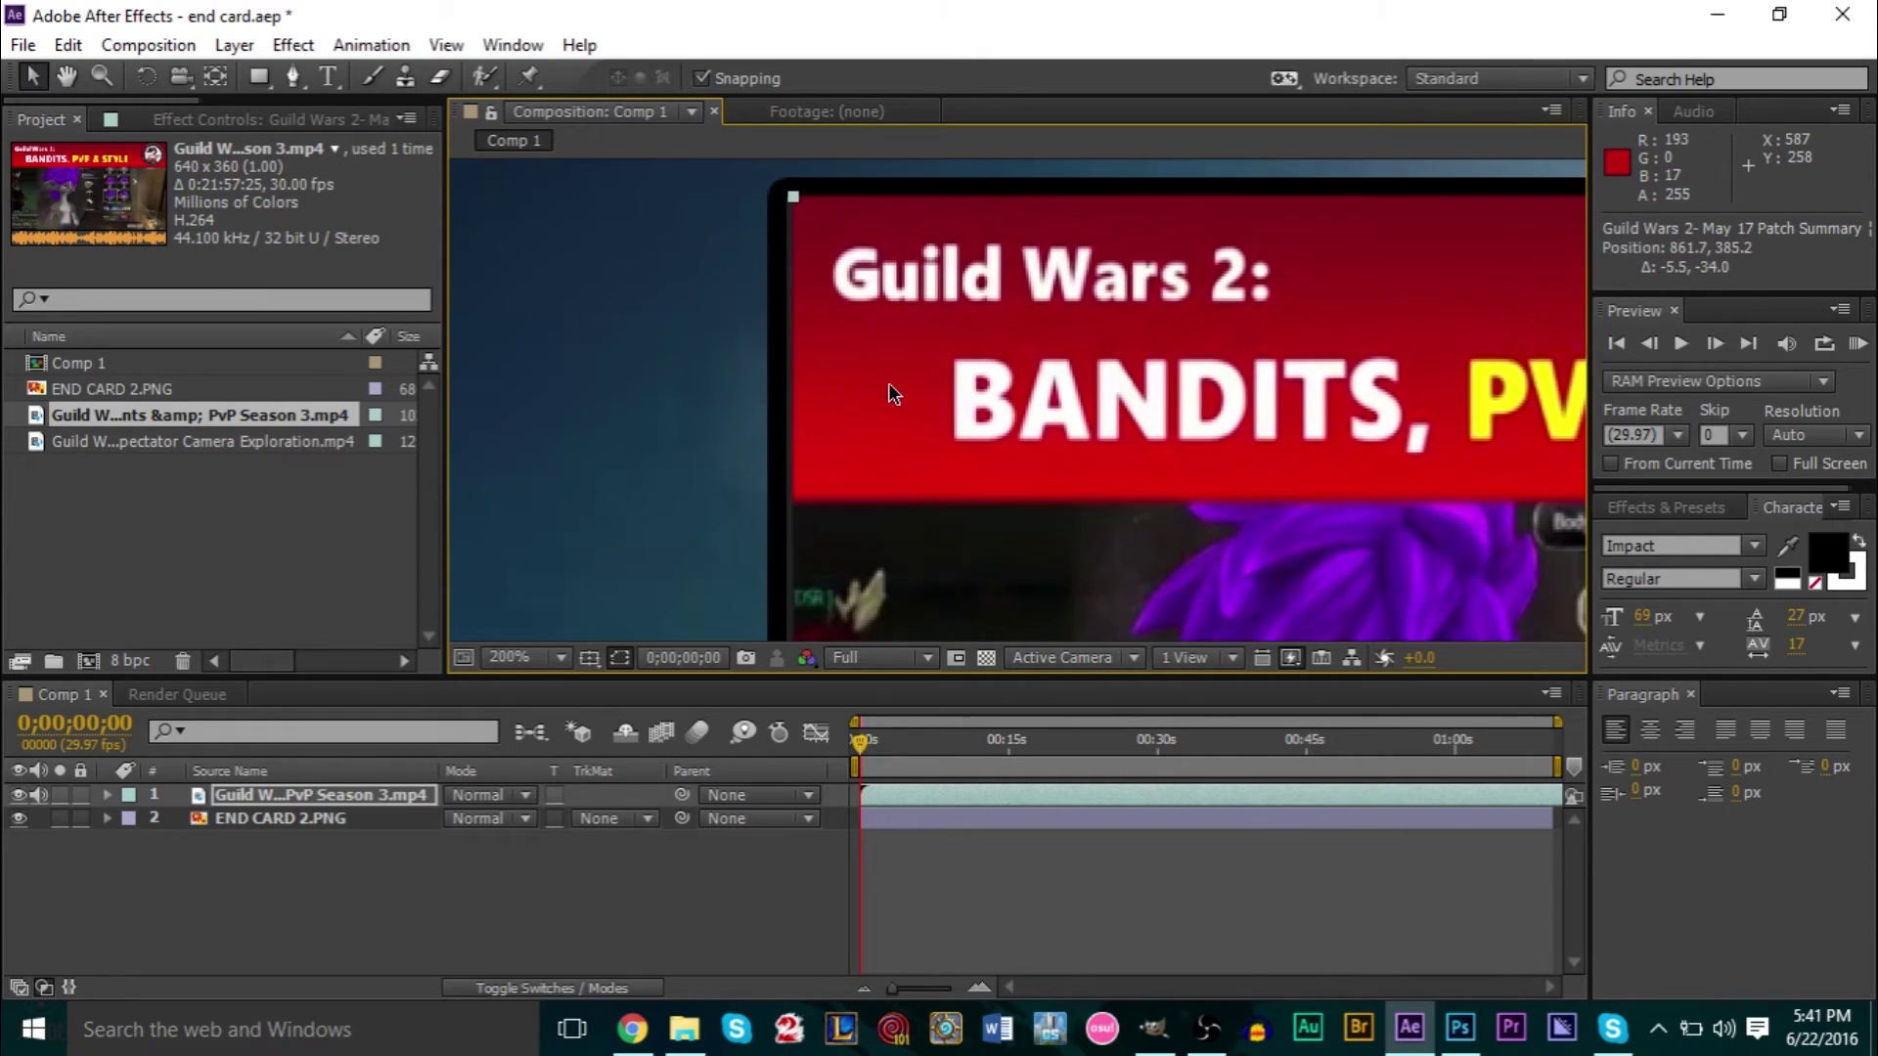
# Move the video down to about 862, 393 to center it vertically within the left frame.
pyautogui.scroll(-1, 888, 383)
pyautogui.scroll(-1, 1158, 495)
pyautogui.scroll(1, 1508, 585)
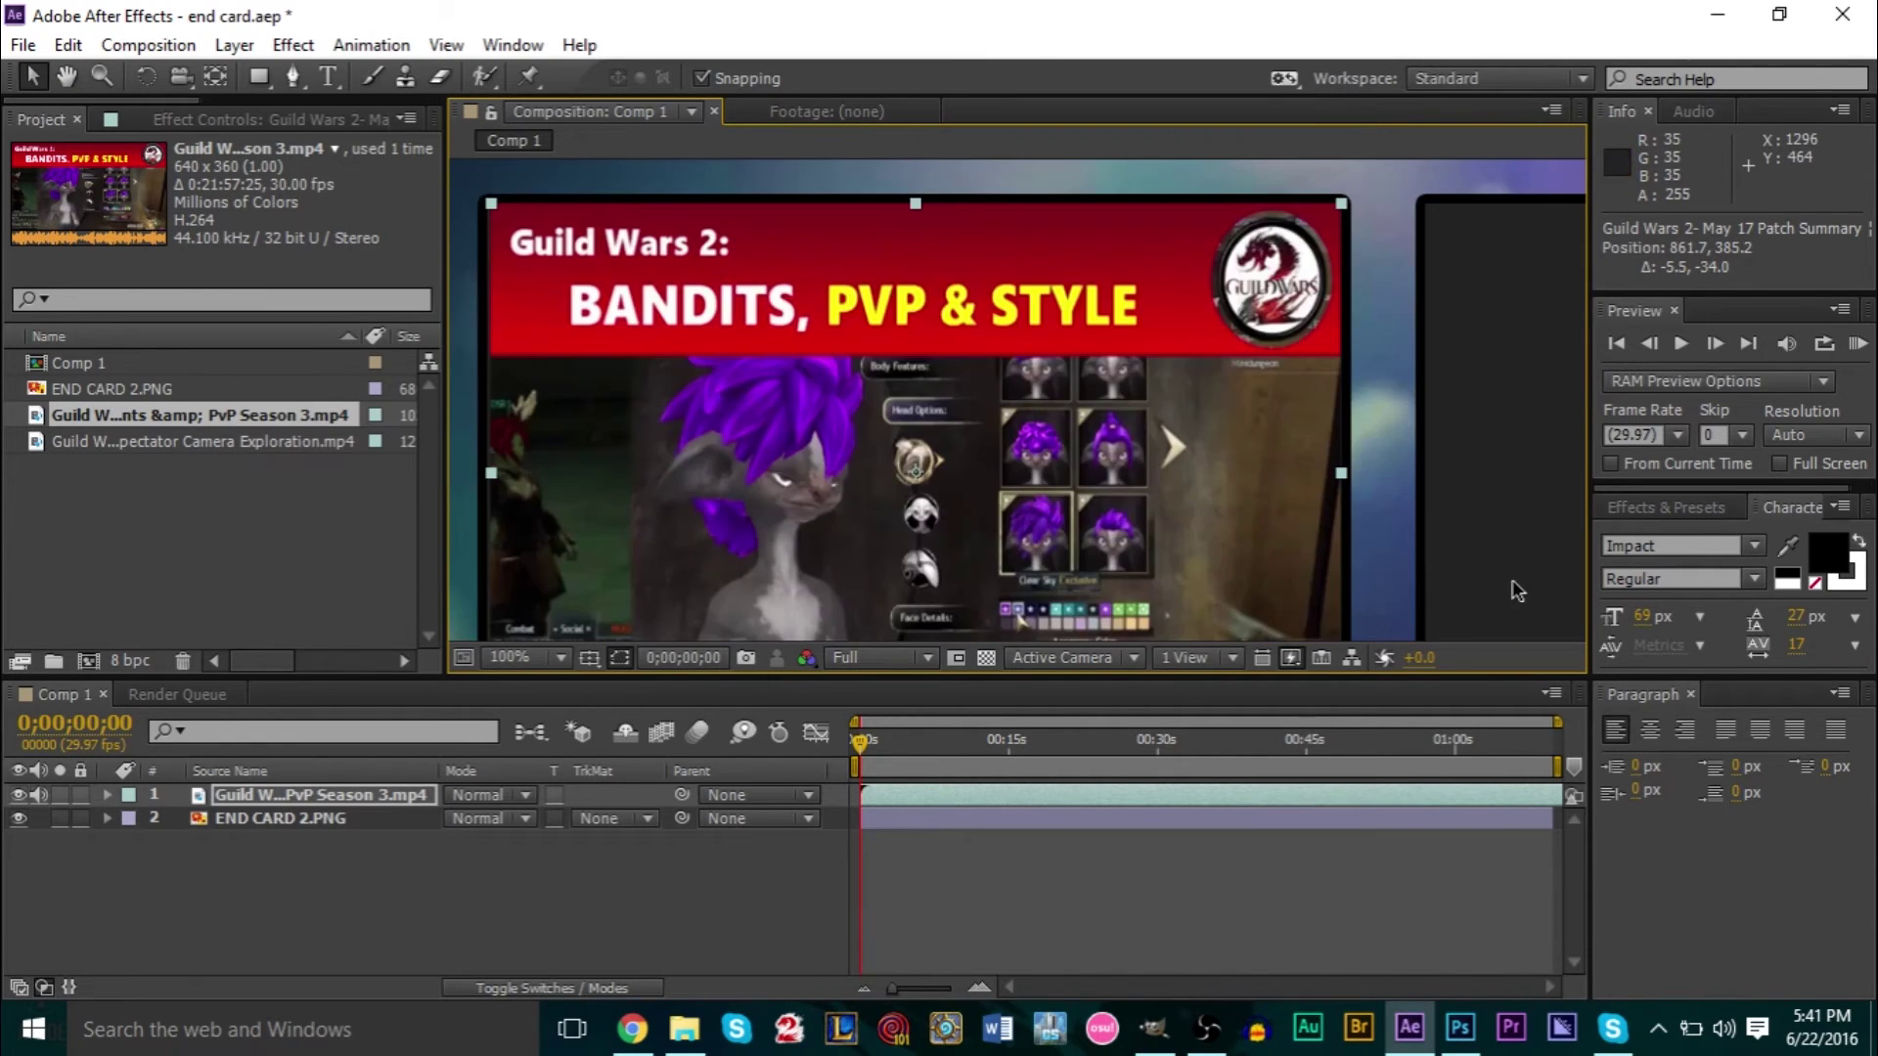
pyautogui.scroll(-1, 1459, 572)
pyautogui.scroll(1, 980, 612)
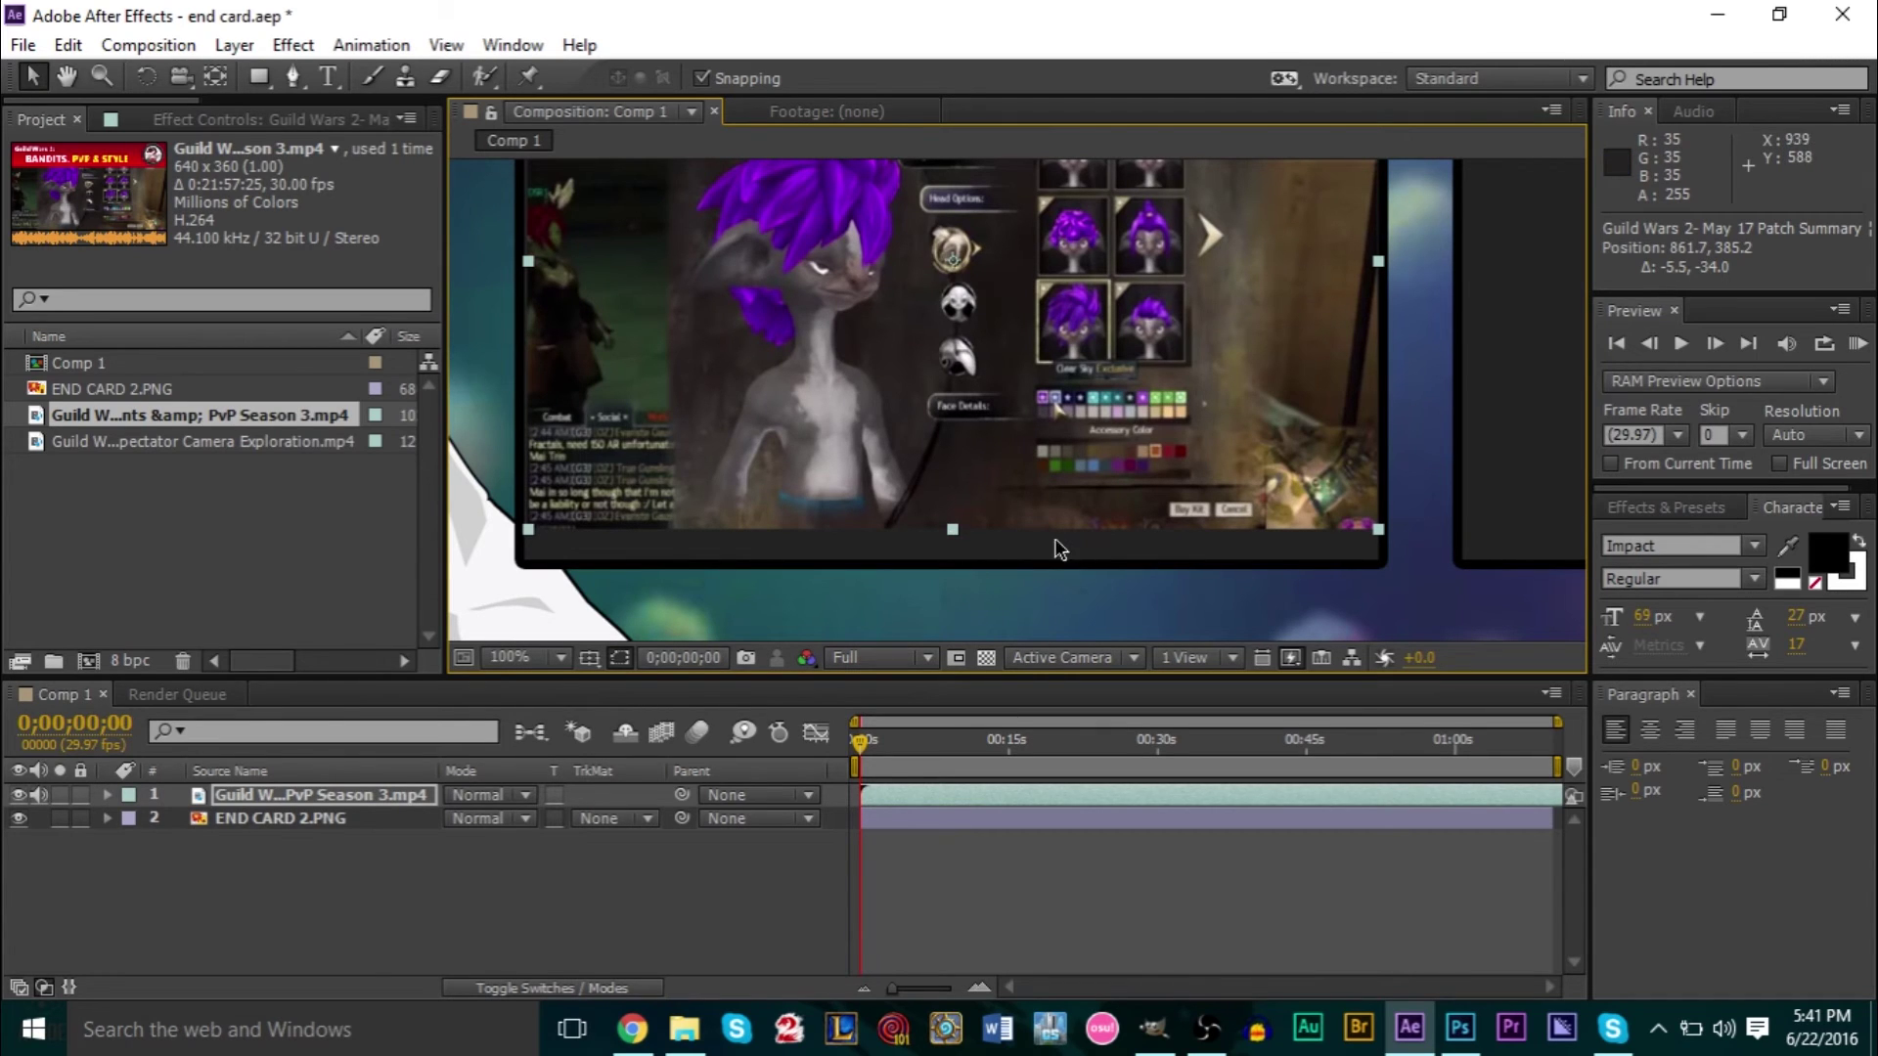
pyautogui.scroll(-1, 973, 513)
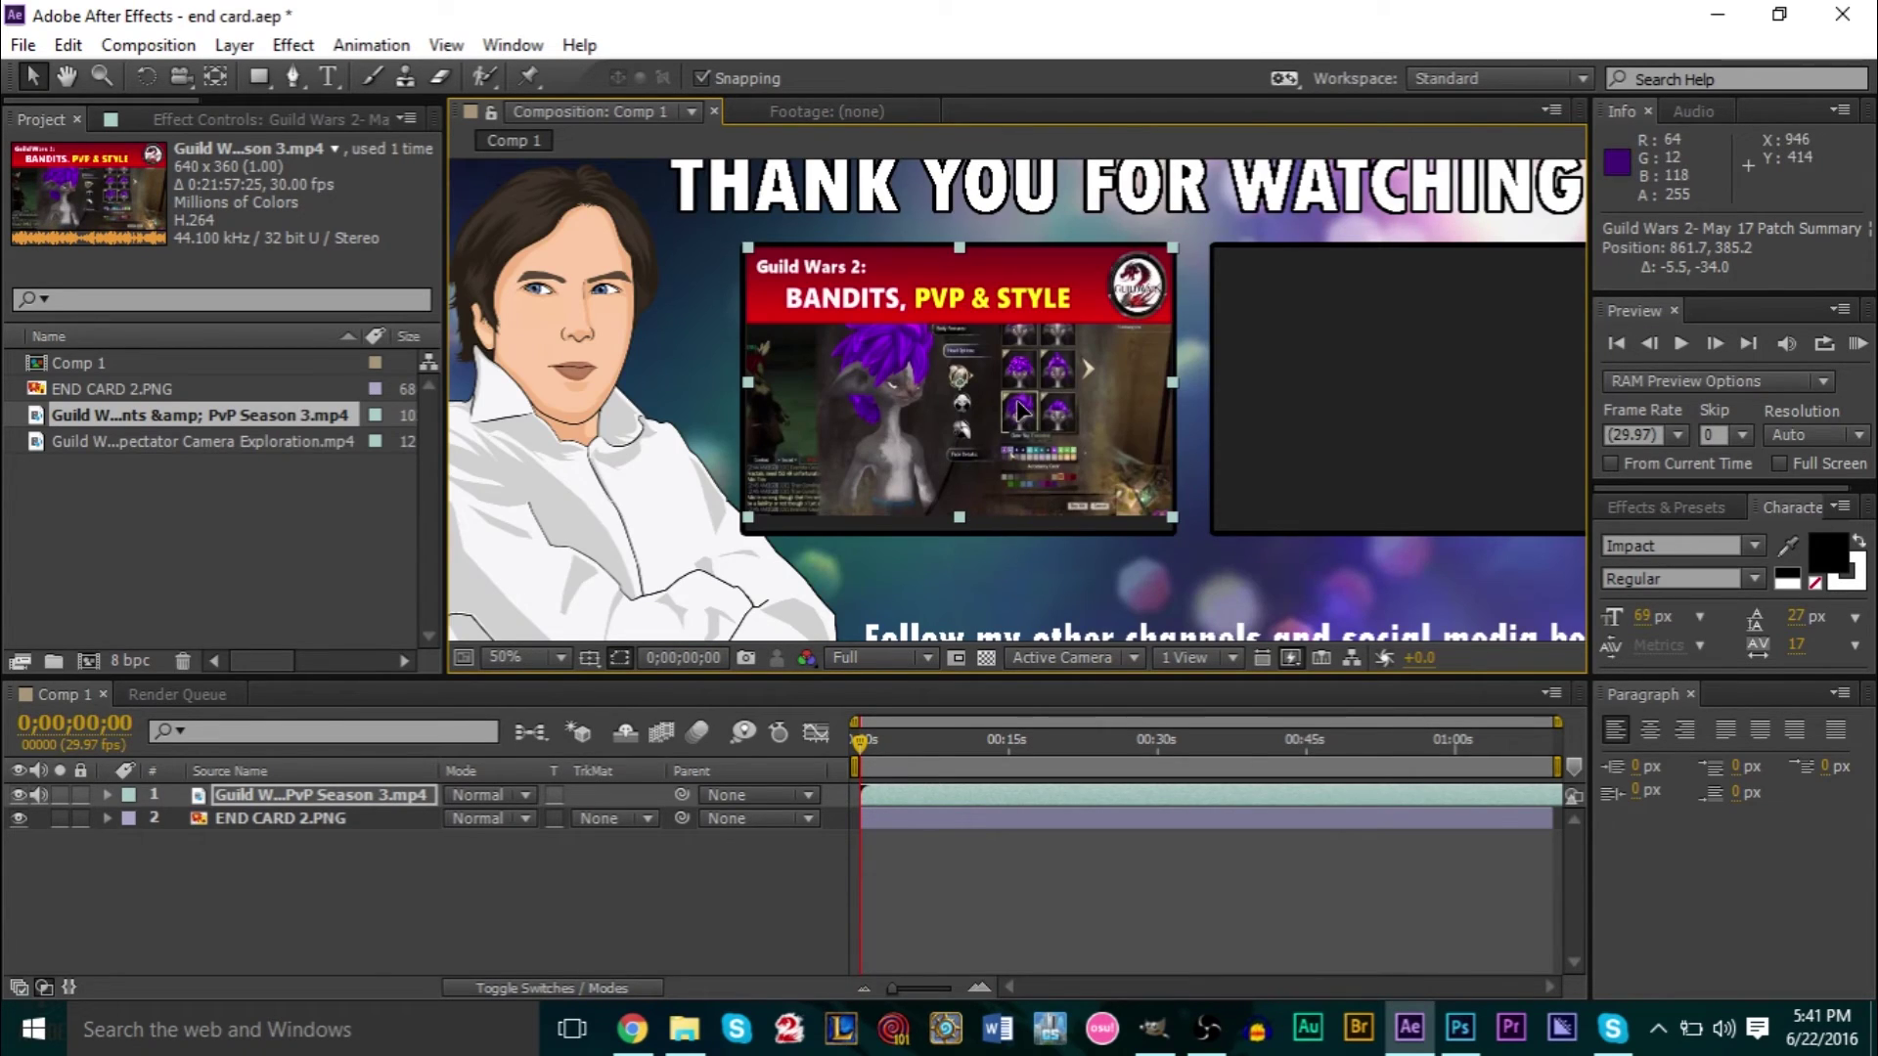
pyautogui.moveTo(1020, 410); pyautogui.dragTo(1021, 415)
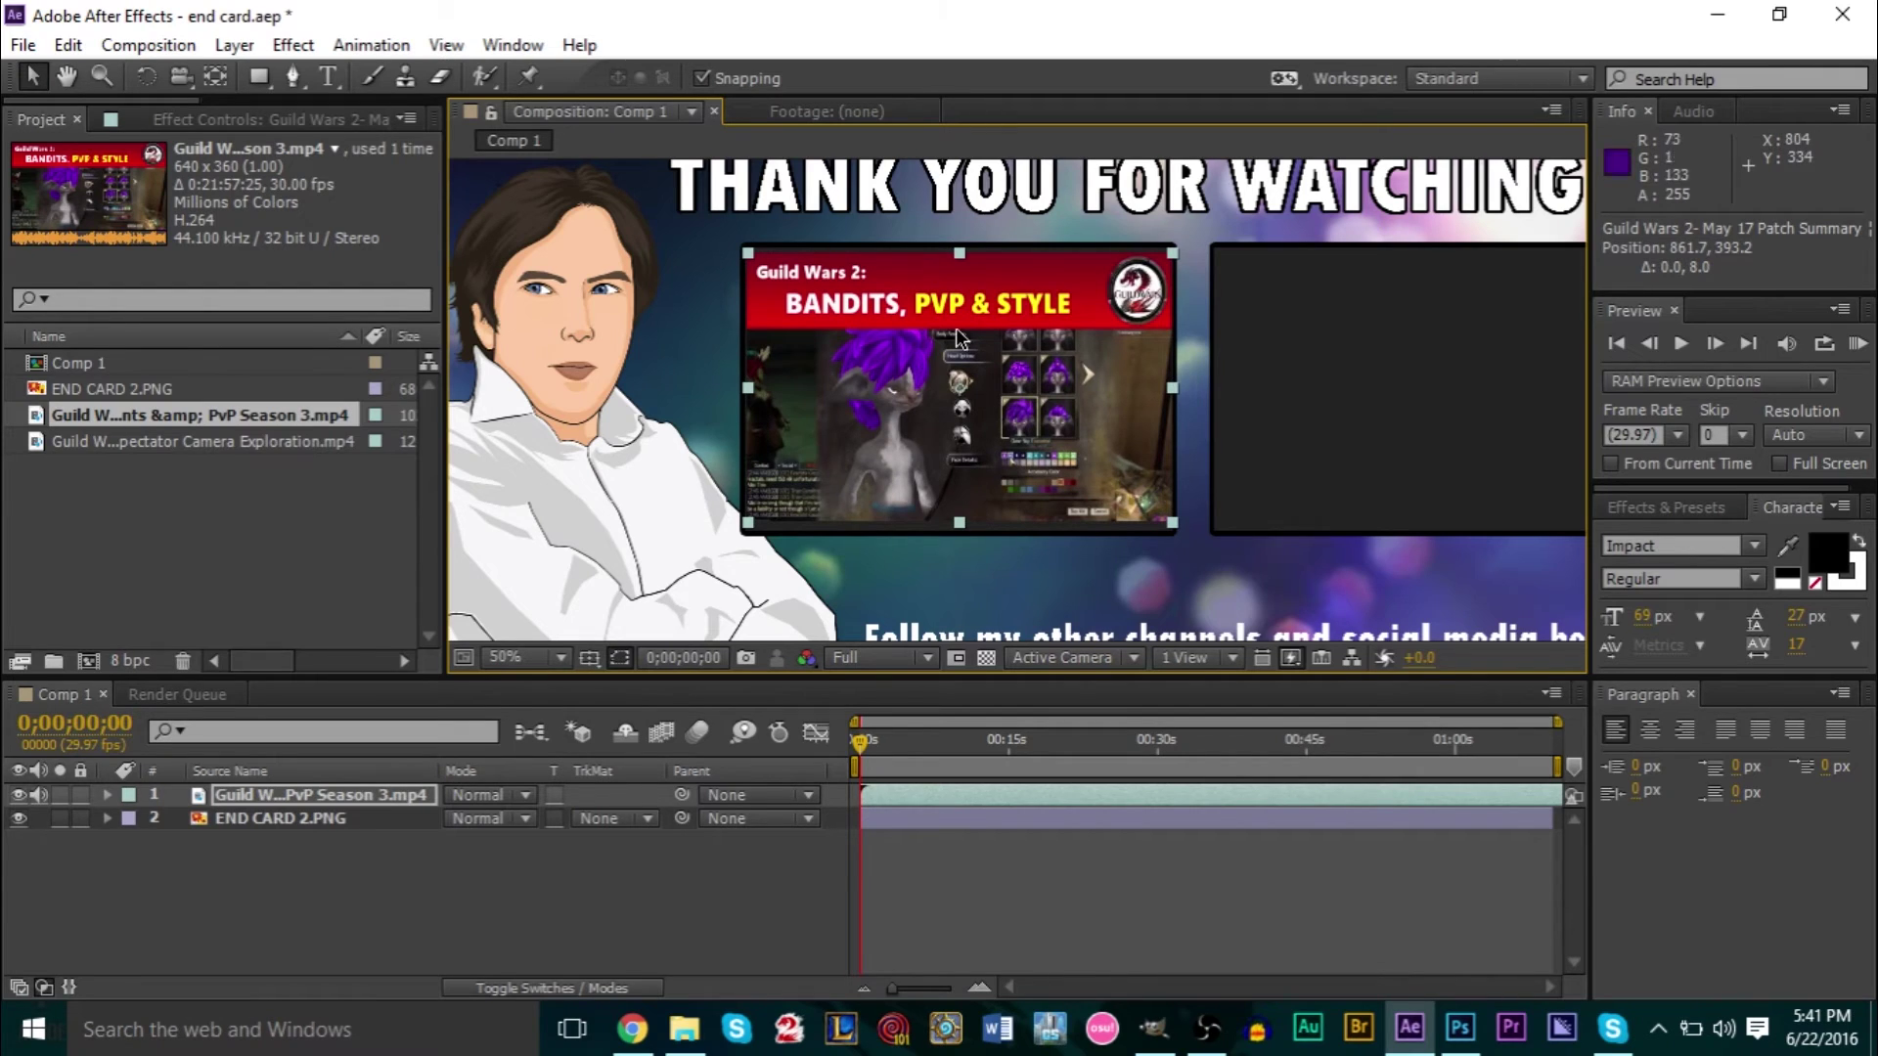
pyautogui.scroll(1, 1035, 377)
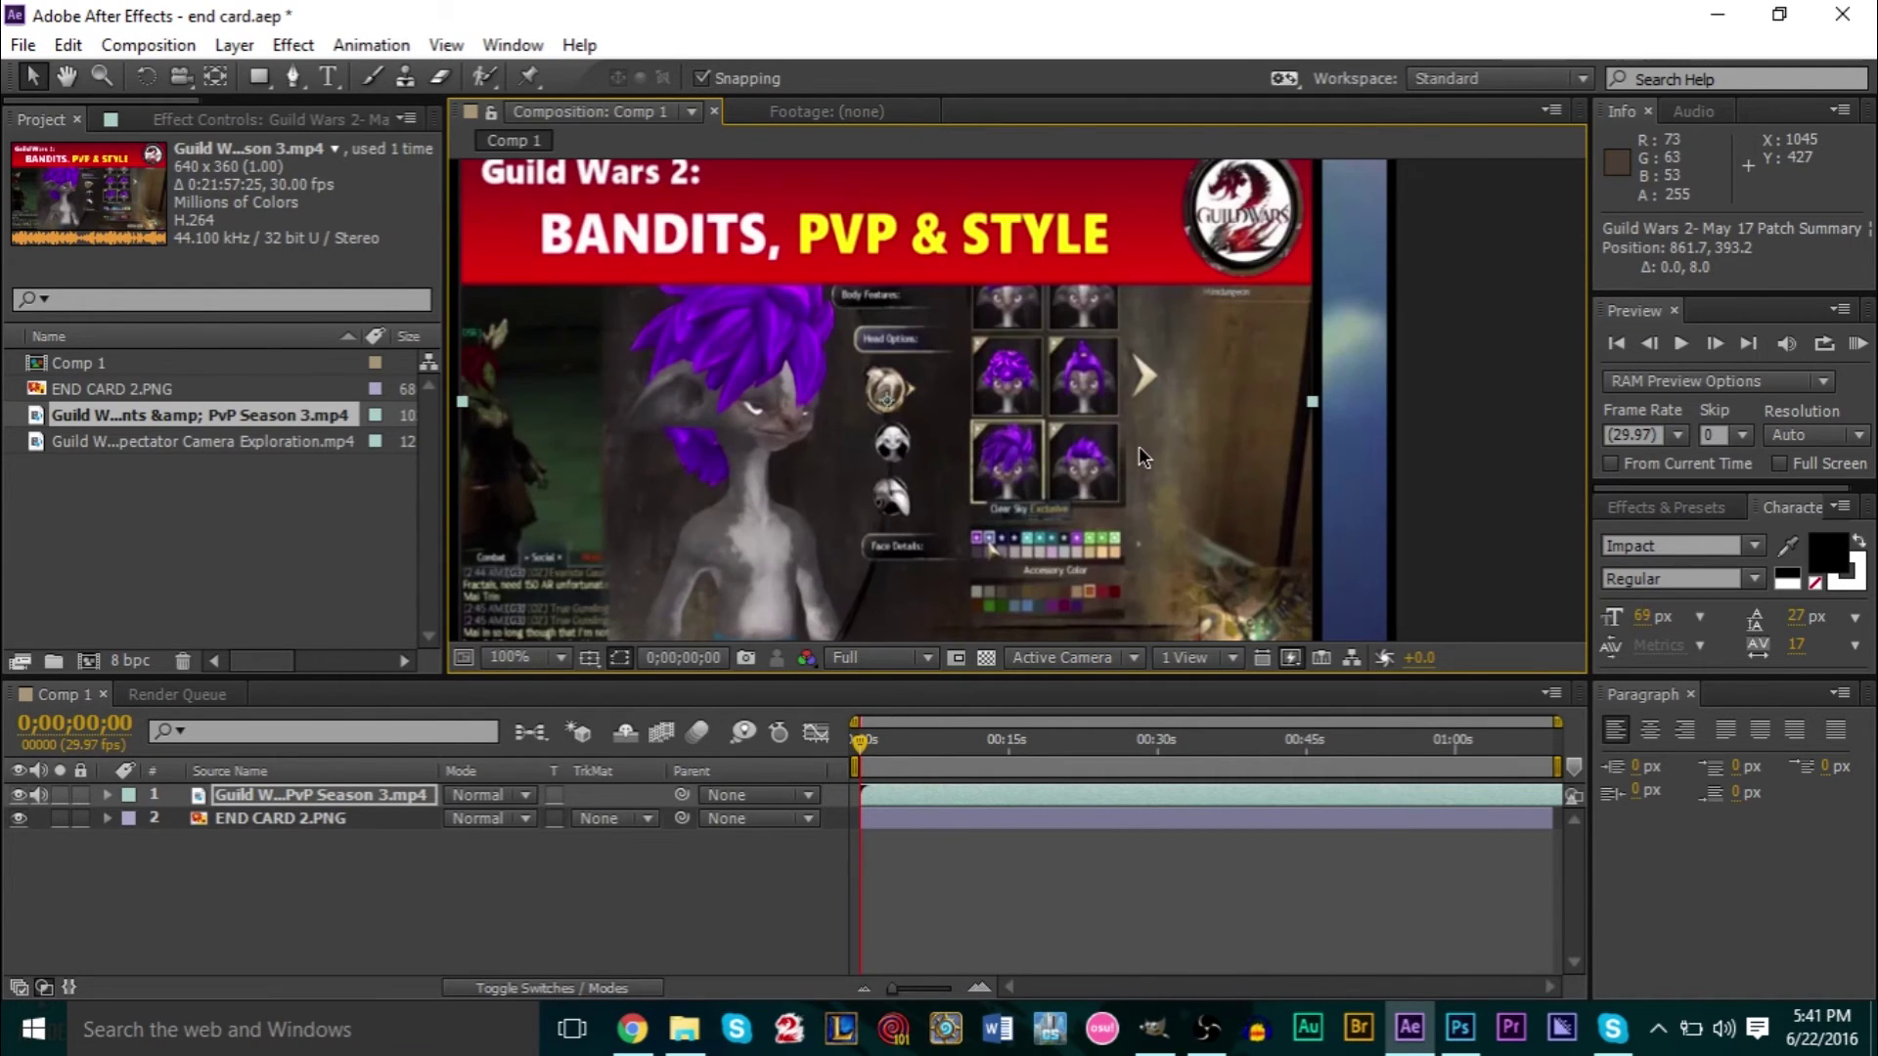
pyautogui.scroll(-2, 1139, 446)
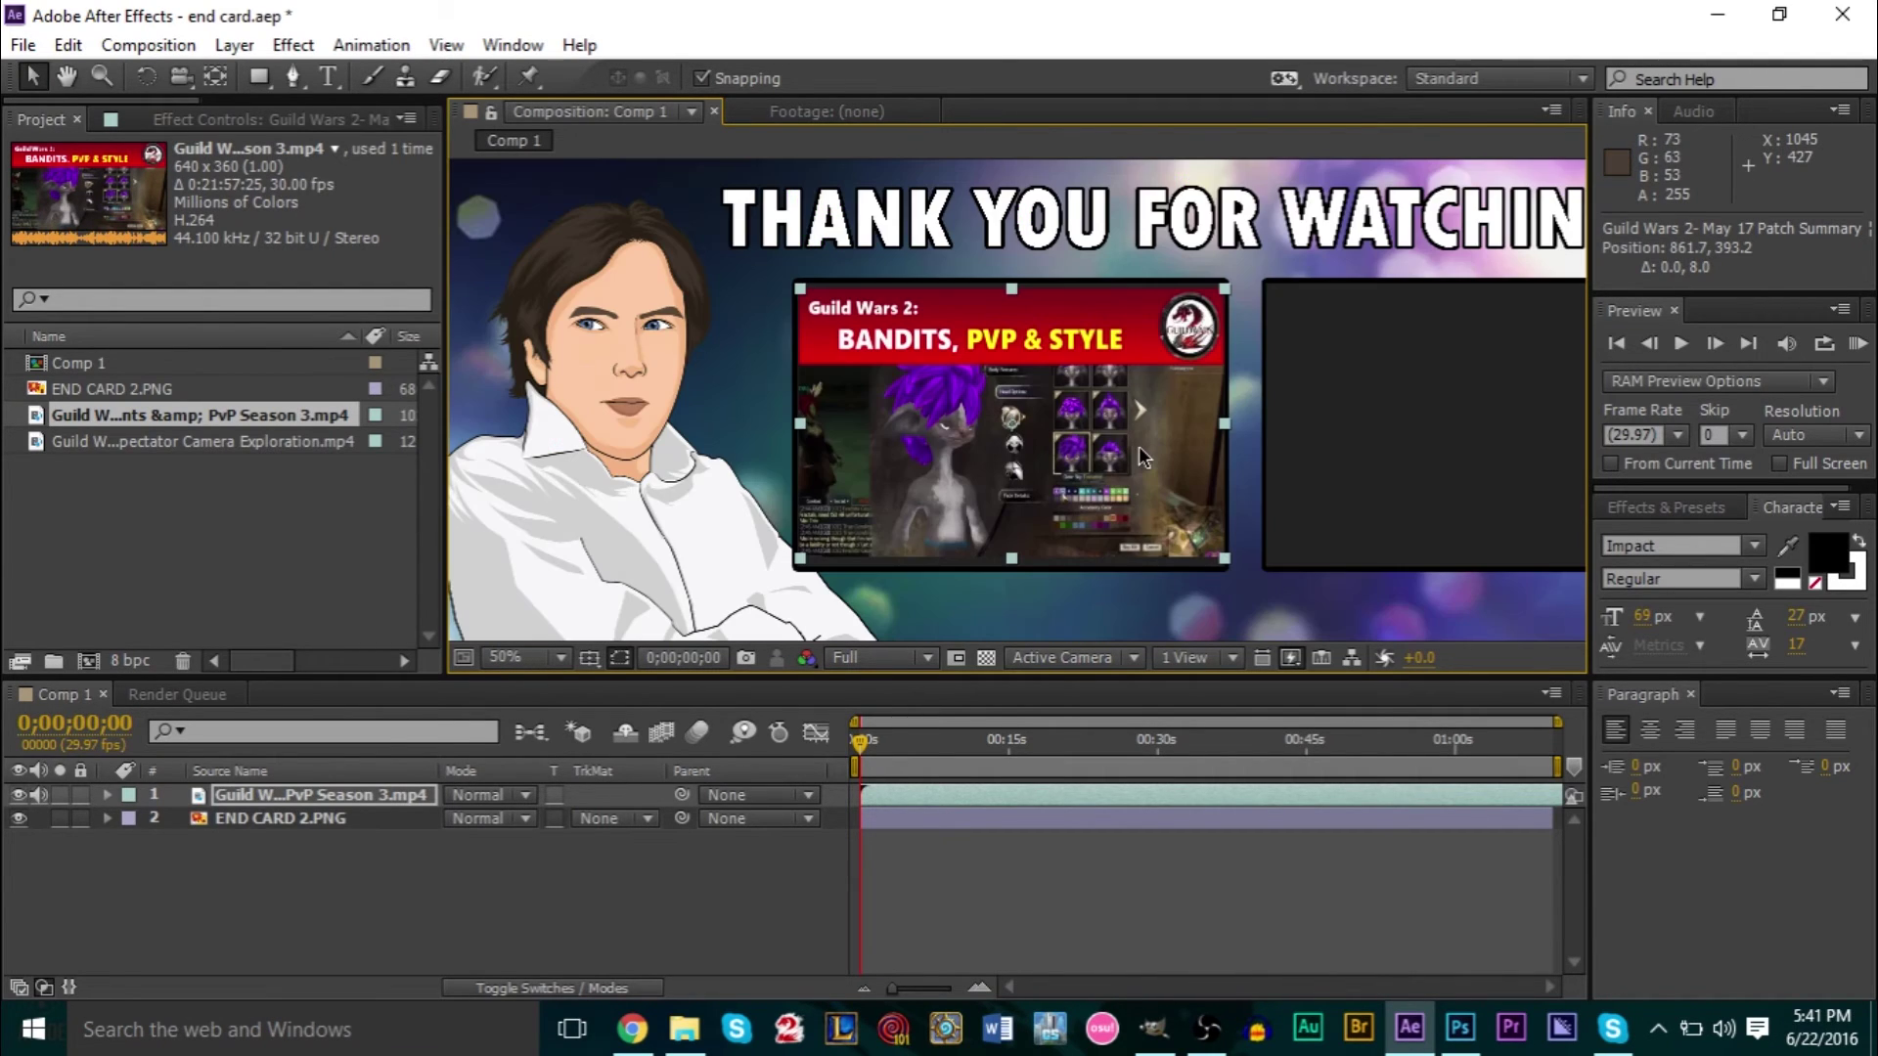
# Show the video layer's transform properties and unlink the proportions of its Scale.
pyautogui.click(107, 795)
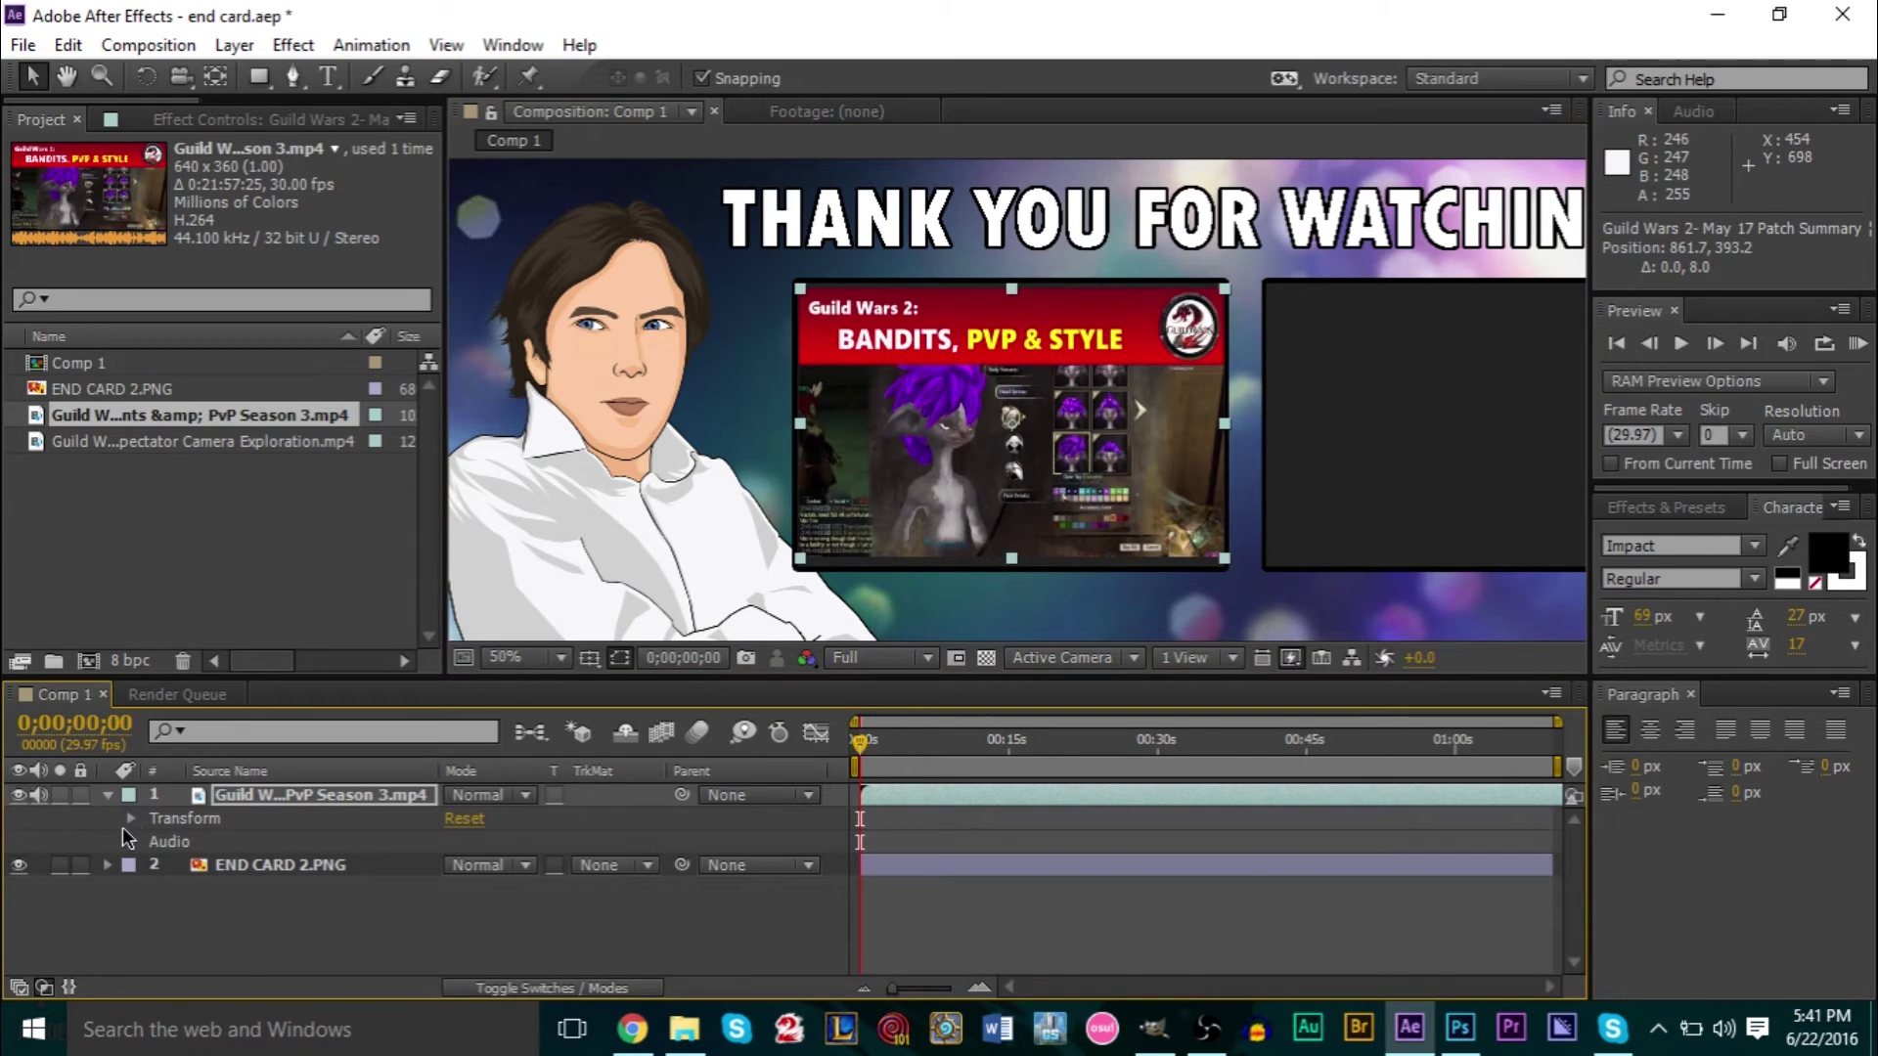
pyautogui.click(131, 818)
pyautogui.click(221, 890)
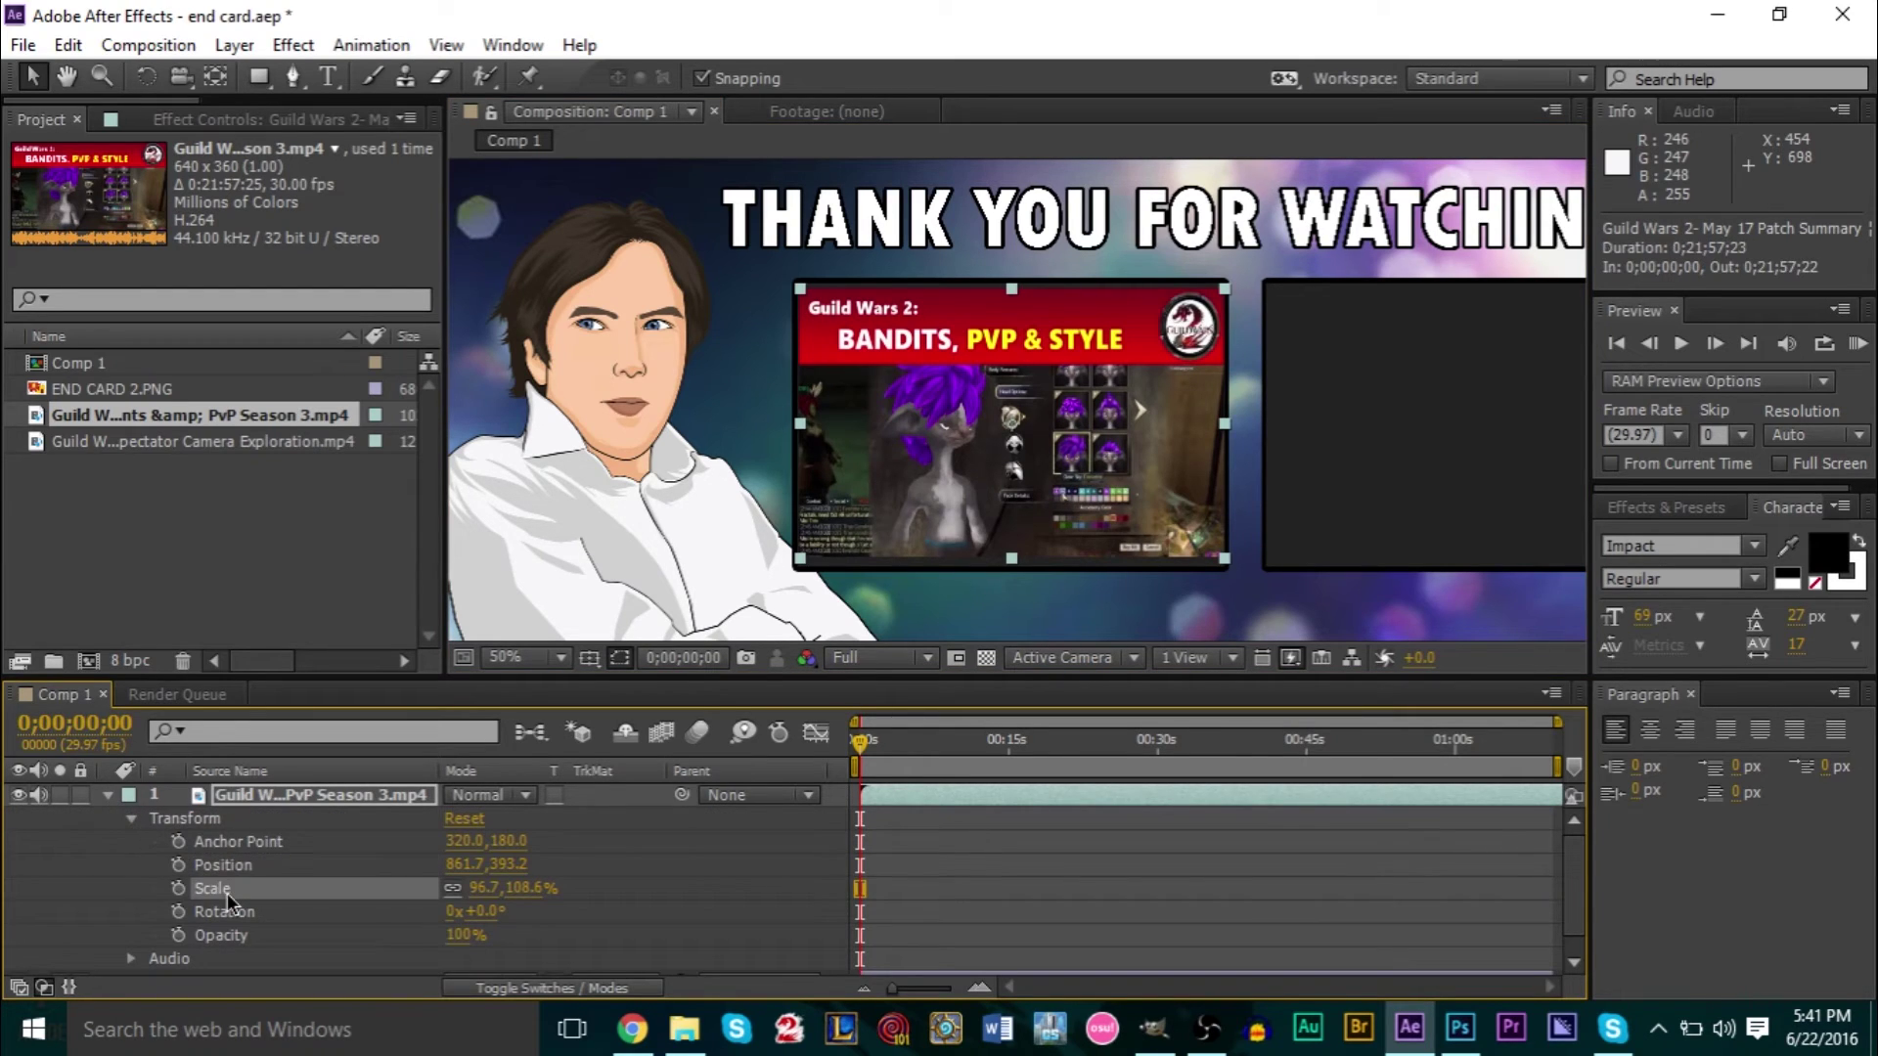
pyautogui.click(455, 888)
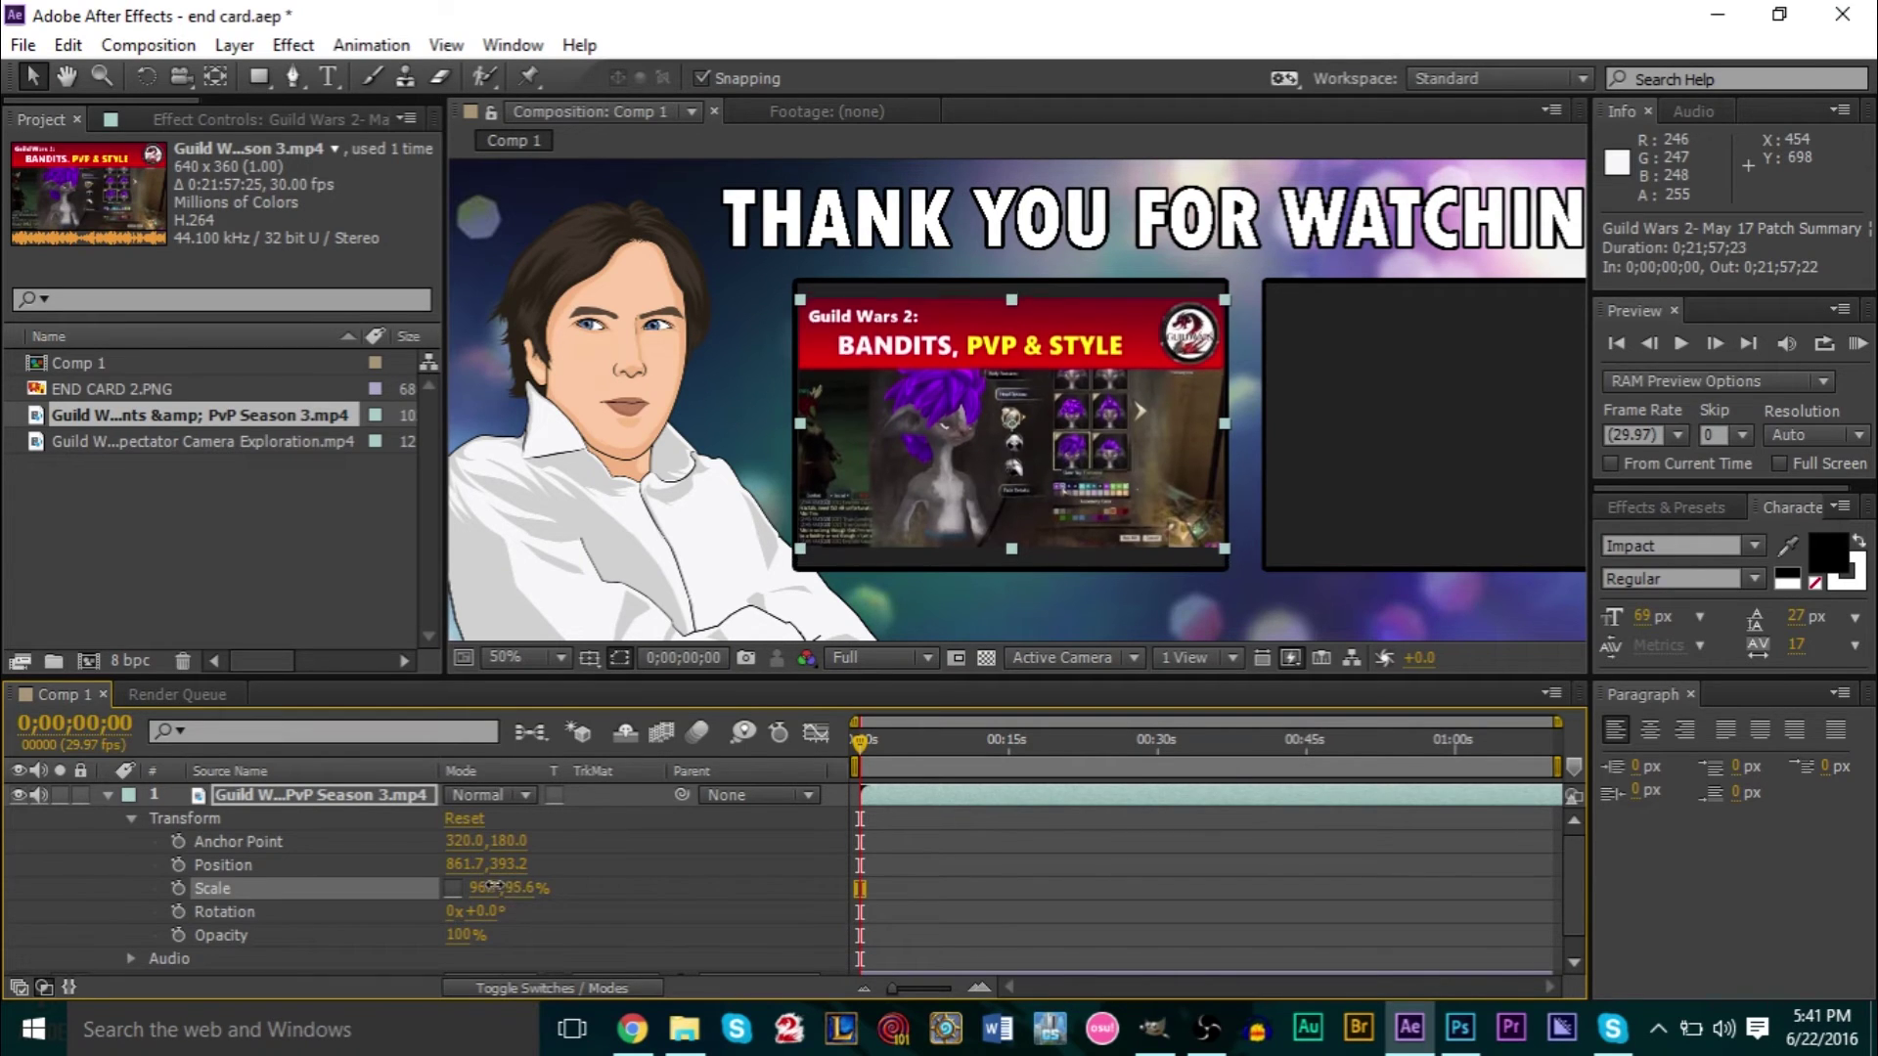